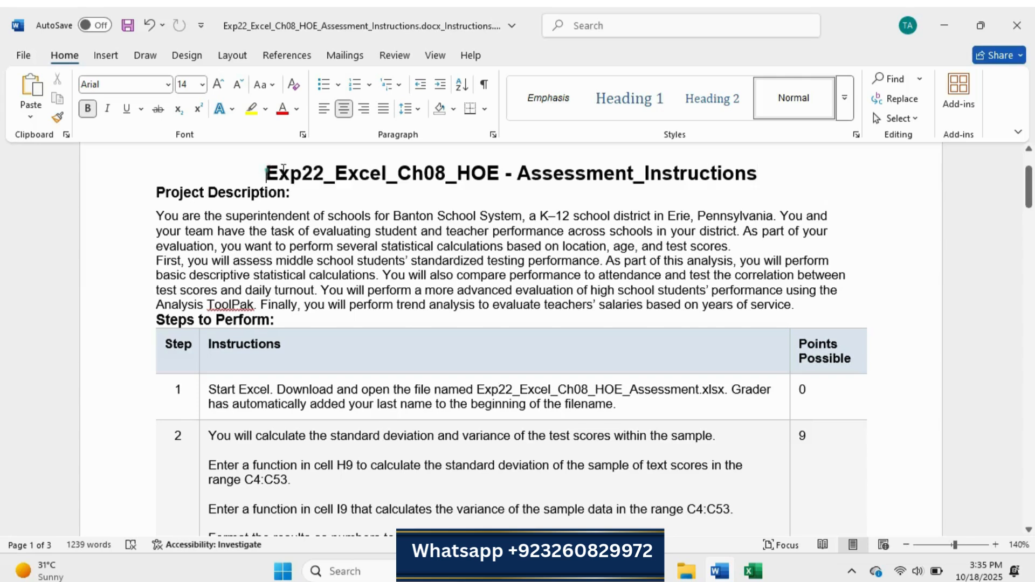
Highlight the project description paragraphs through the "Steps to Perform:" heading in yellow.
drag(267, 173, 759, 181)
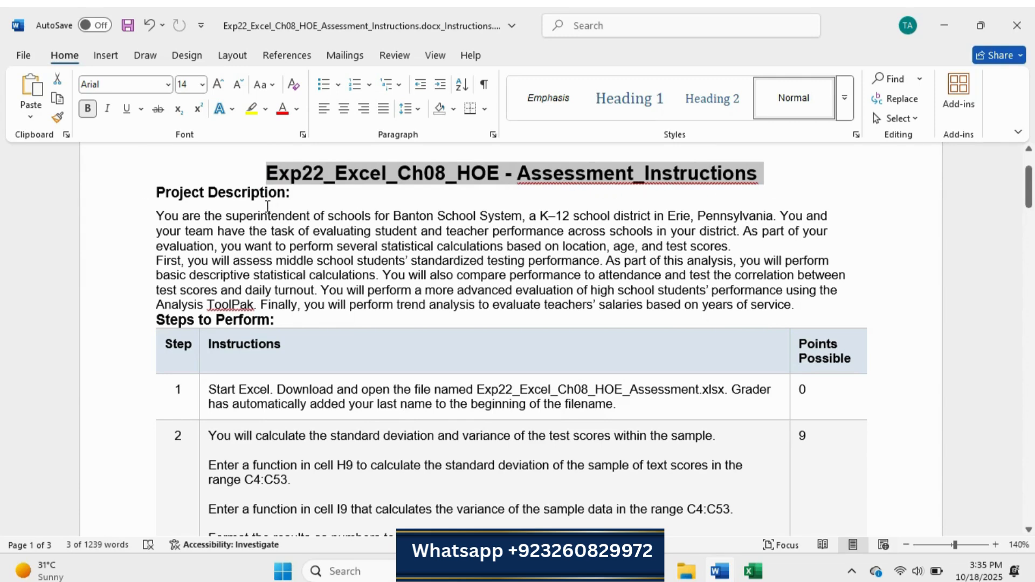
drag(157, 213, 281, 321)
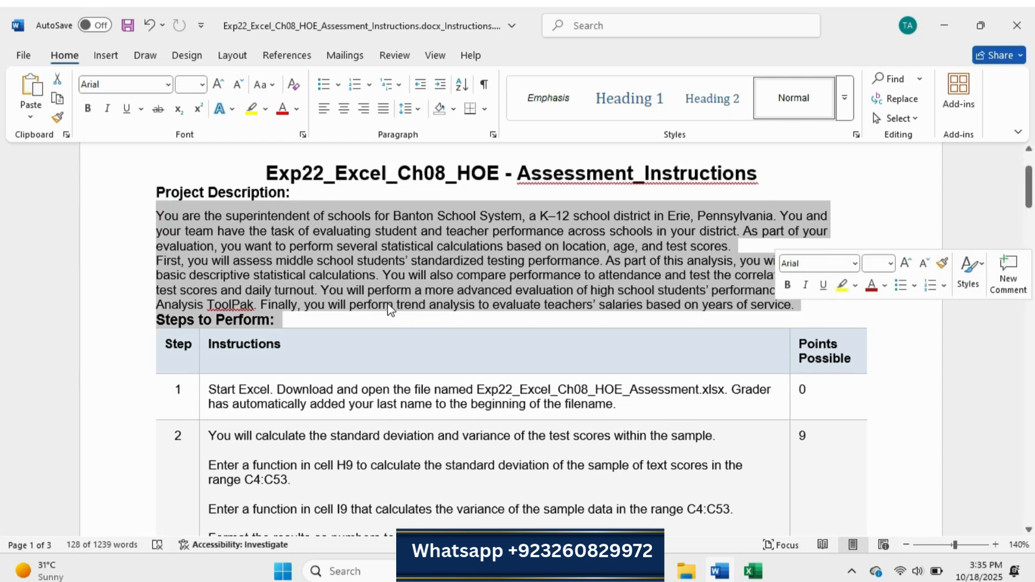
click(848, 289)
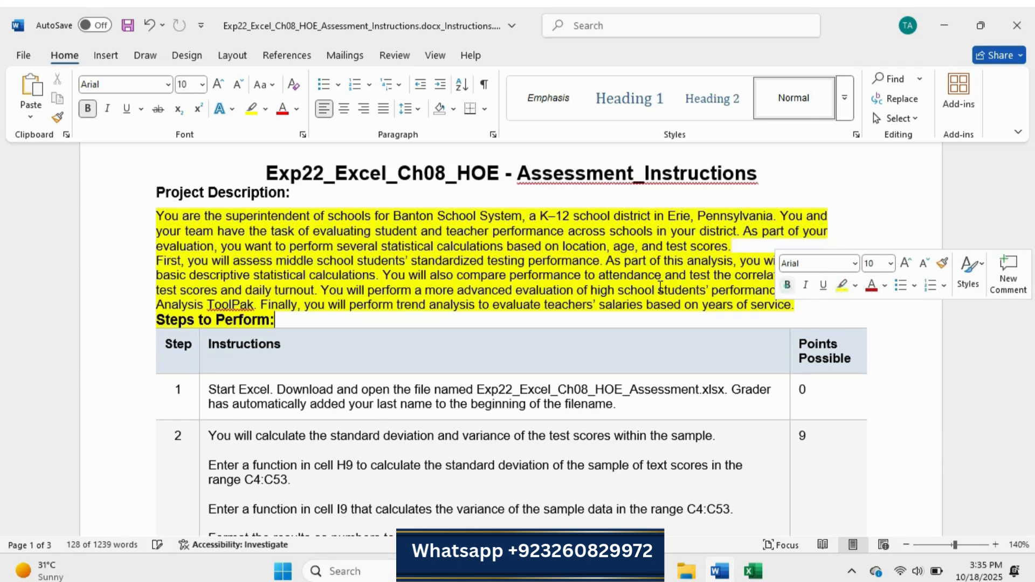
click(401, 286)
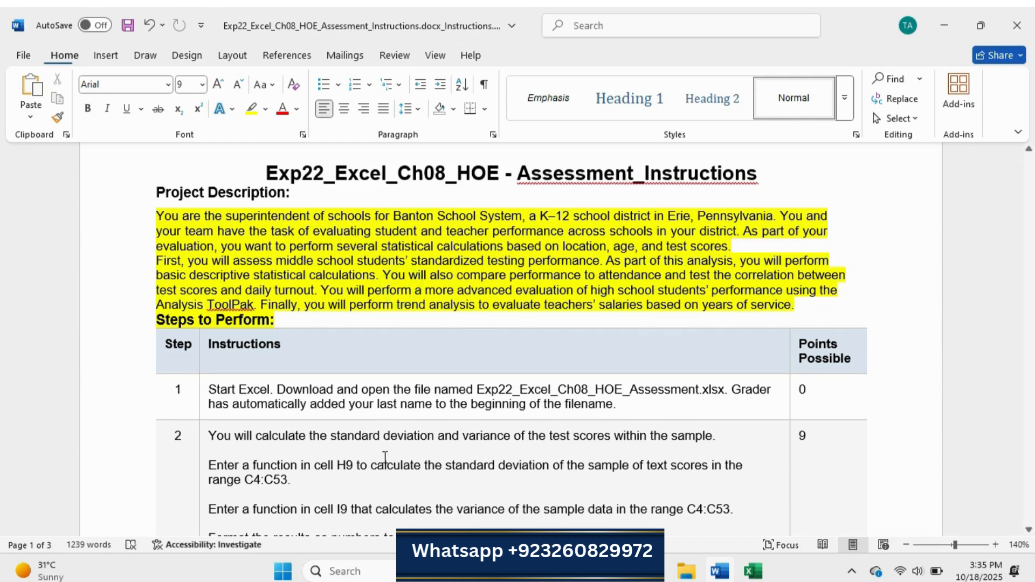
Make the step 1 instruction text bold at size 10 and highlight it in yellow.
scroll(420, 282, down, 1)
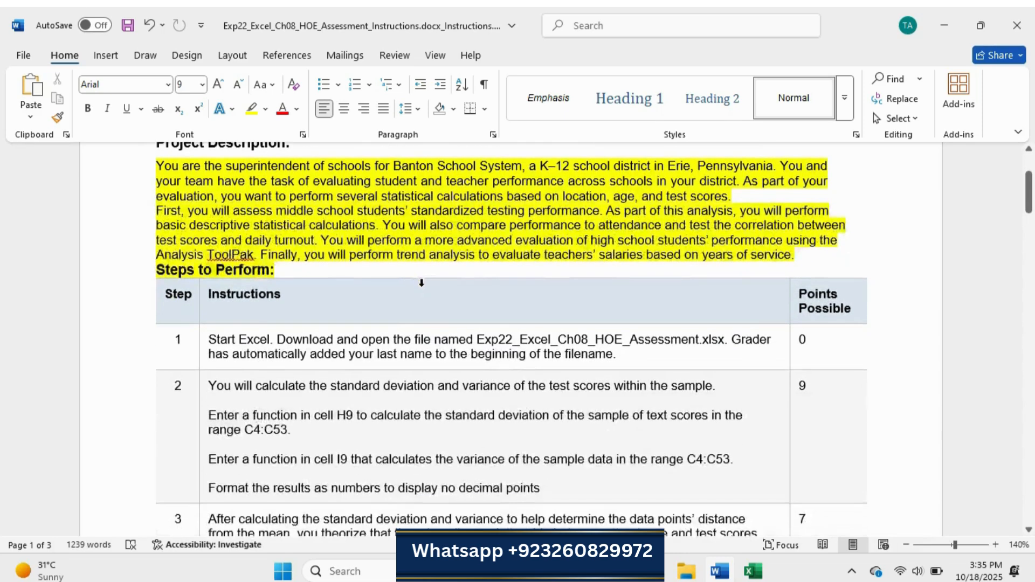
click(201, 355)
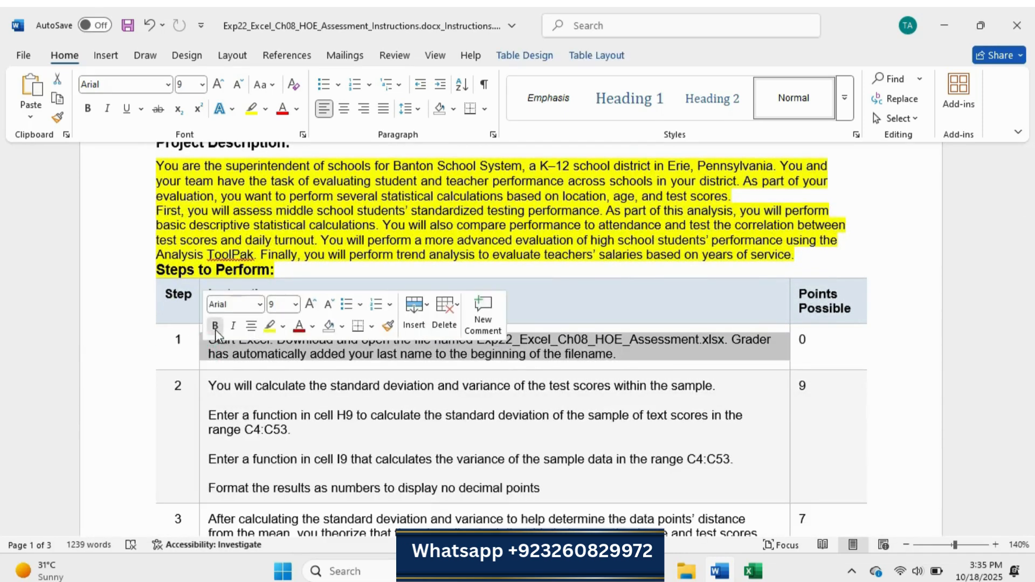
click(215, 329)
click(279, 319)
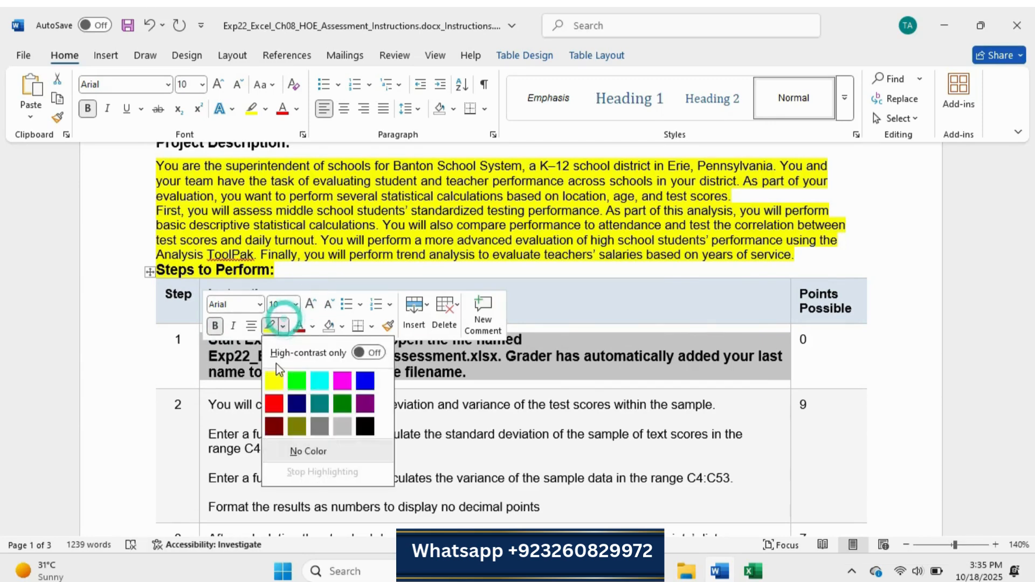
click(273, 377)
click(370, 373)
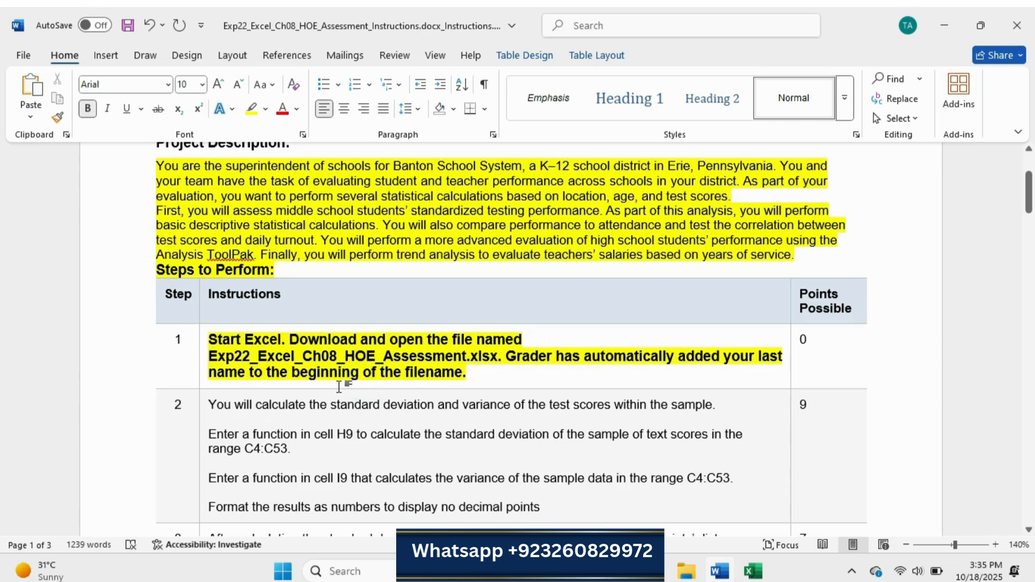
Switch to the Exp22_Excel_Ch08_HOE_Assessment workbook in Excel and look through its worksheets, returning to Test Scores.
drag(218, 354, 468, 357)
click(745, 576)
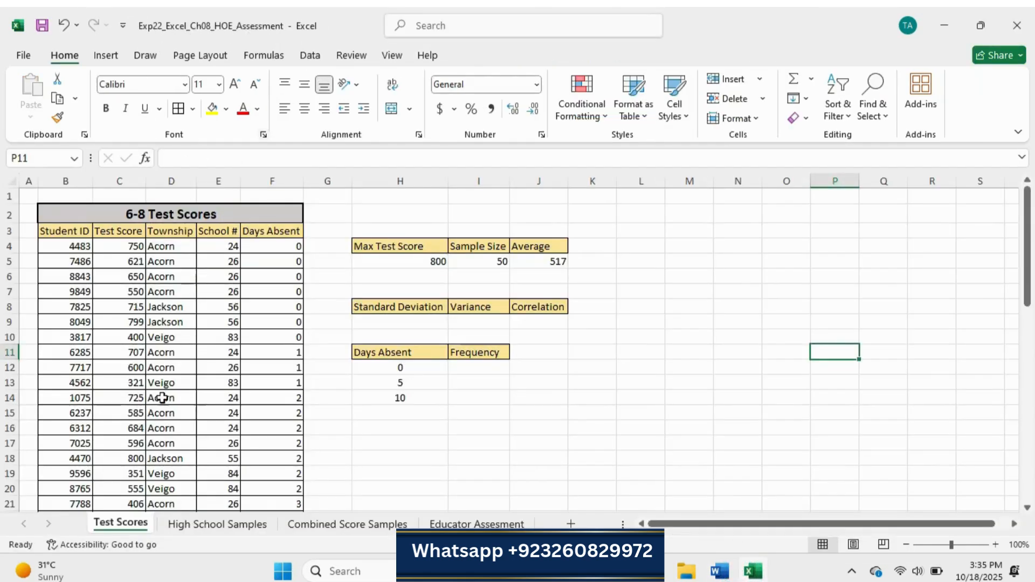
click(208, 524)
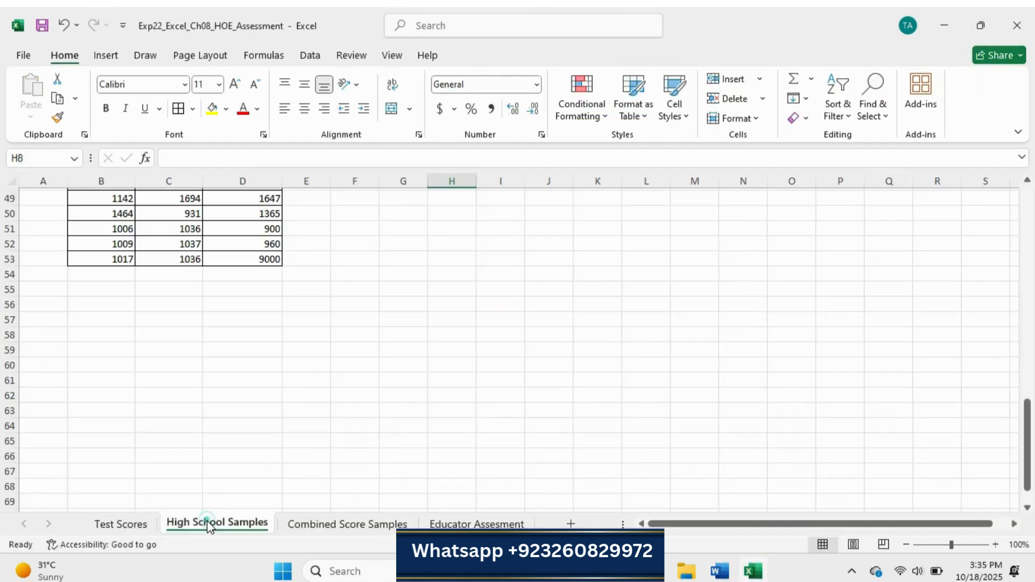
drag(1024, 410, 1010, 178)
click(332, 524)
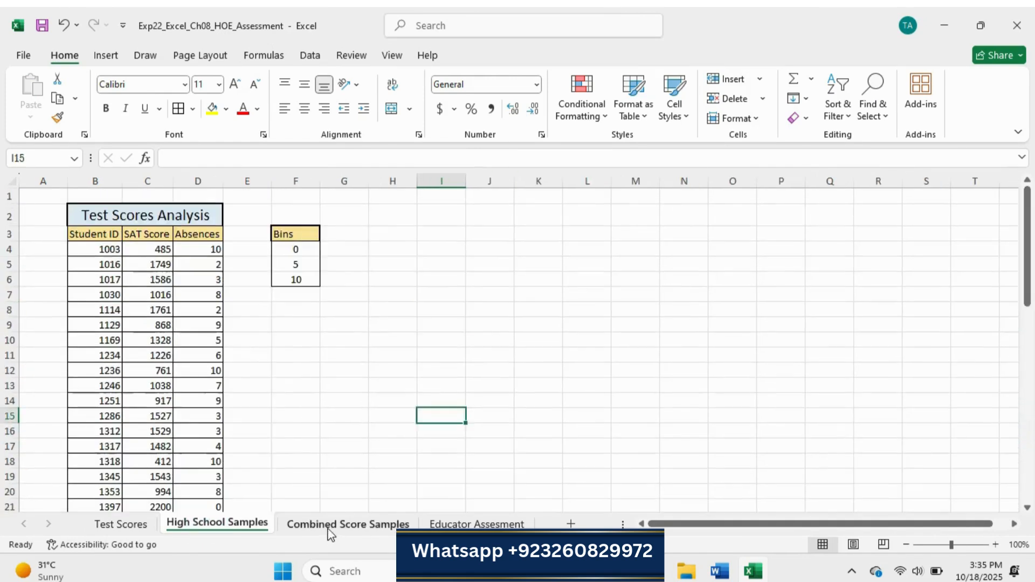
click(461, 522)
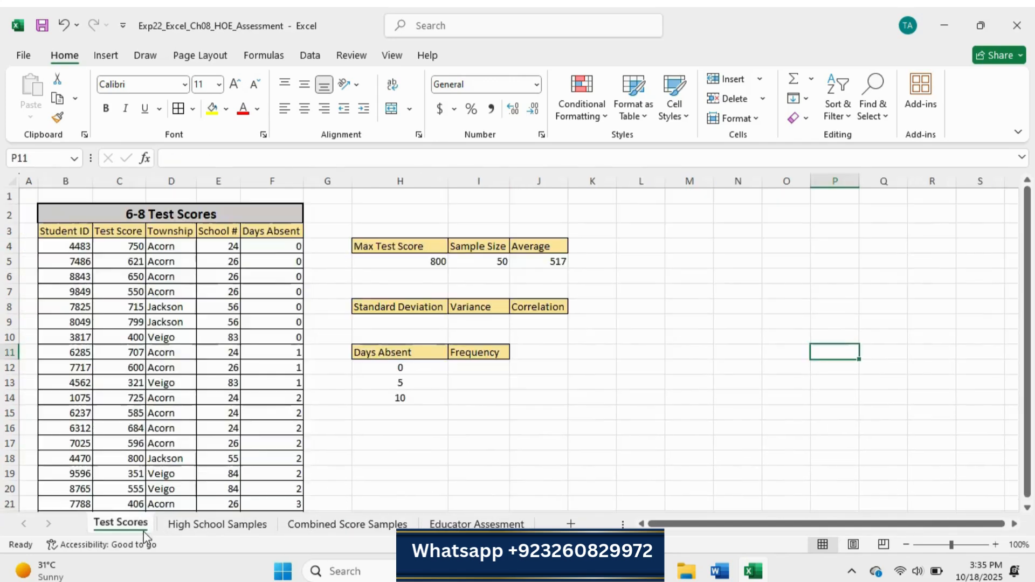
click(141, 528)
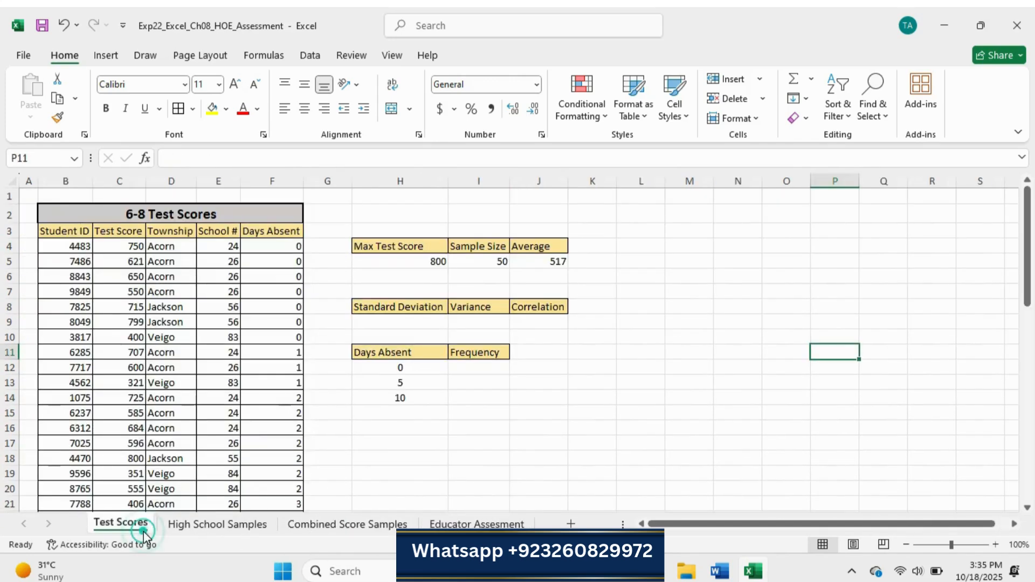
Switch to the instructions in Word and make the step 2 text bold, size 10 and highlighted in yellow.
click(720, 571)
click(198, 429)
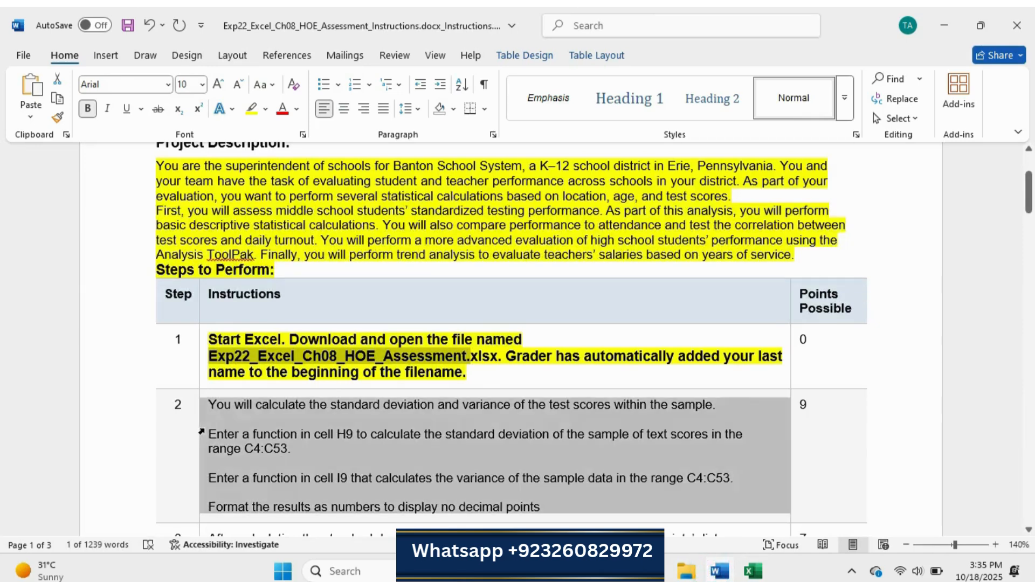
click(215, 403)
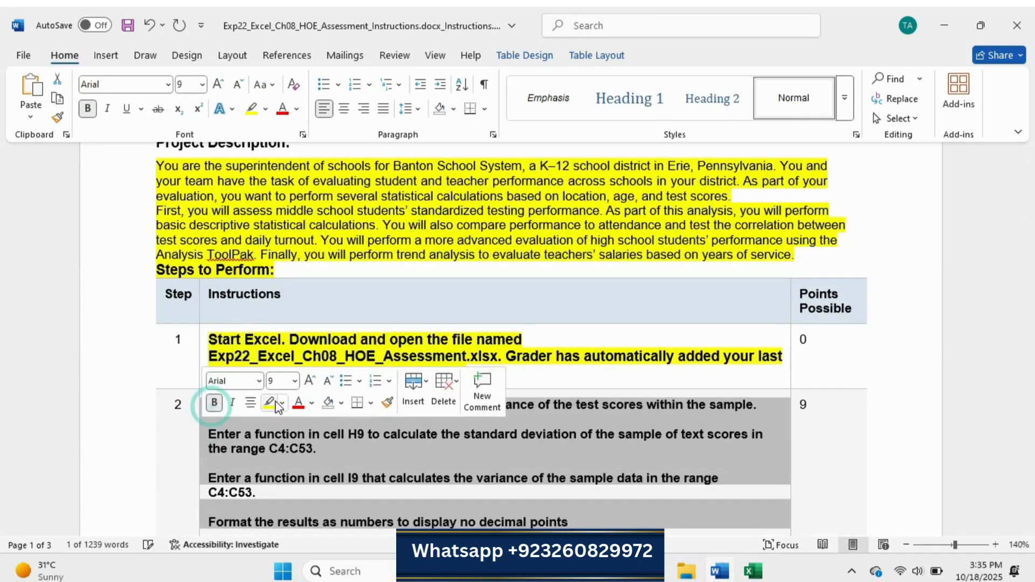
click(310, 381)
click(289, 436)
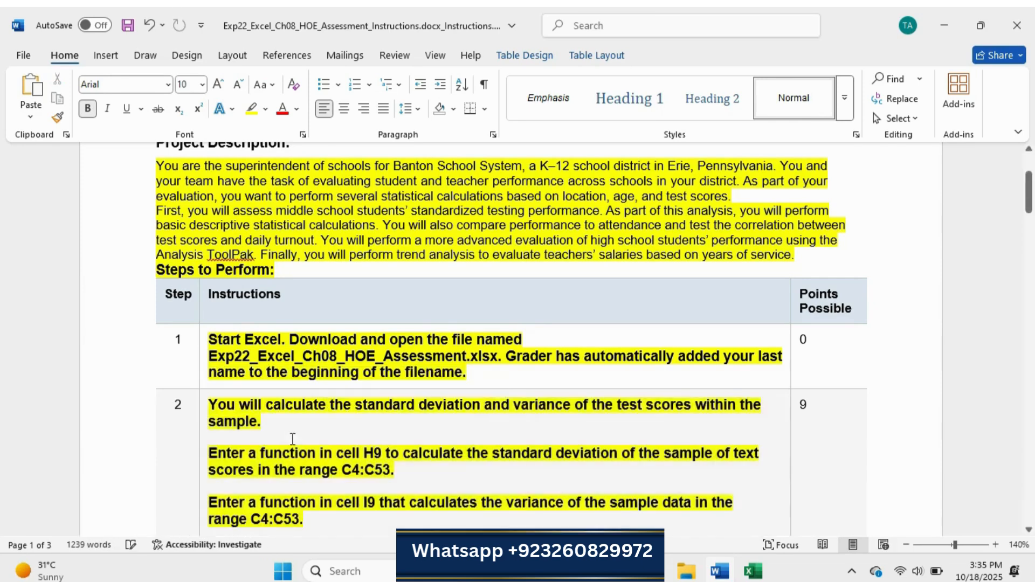
Highlight "H9", "standard deviation" and "C4:C53" in bright green in step 2's standard deviation instruction.
scroll(284, 432, down, 1)
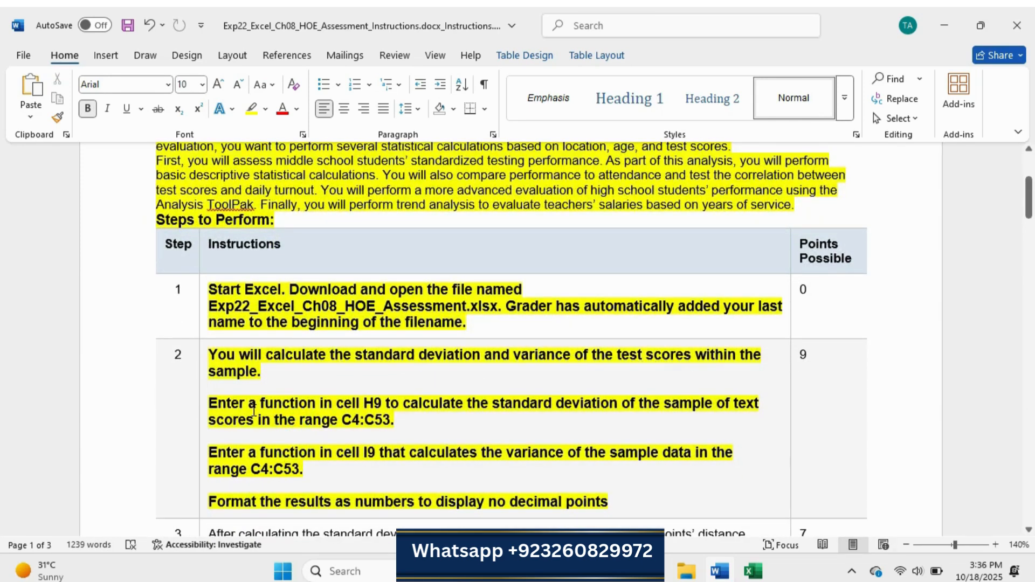
double_click(374, 403)
click(450, 376)
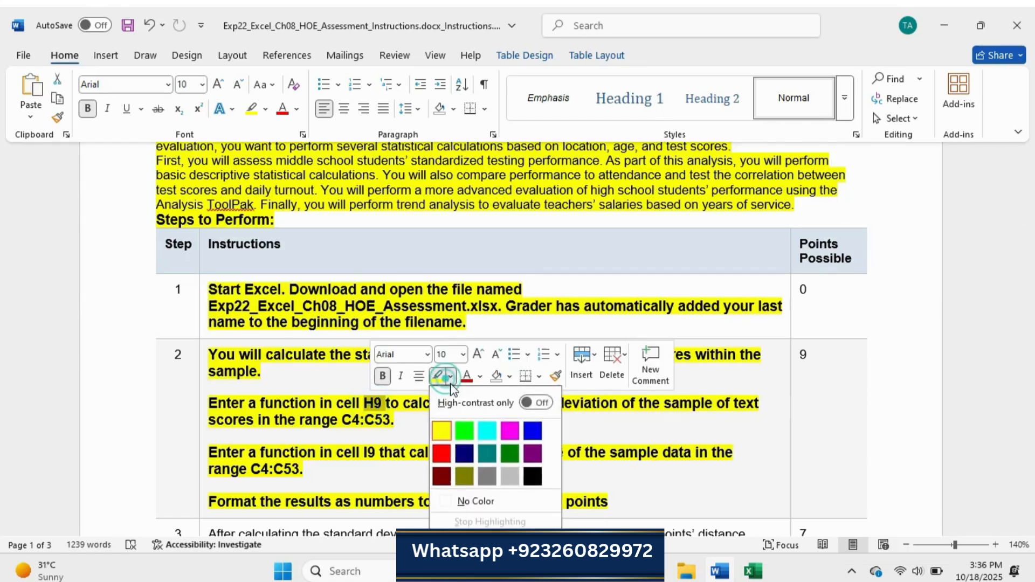
click(462, 431)
drag(492, 404, 621, 404)
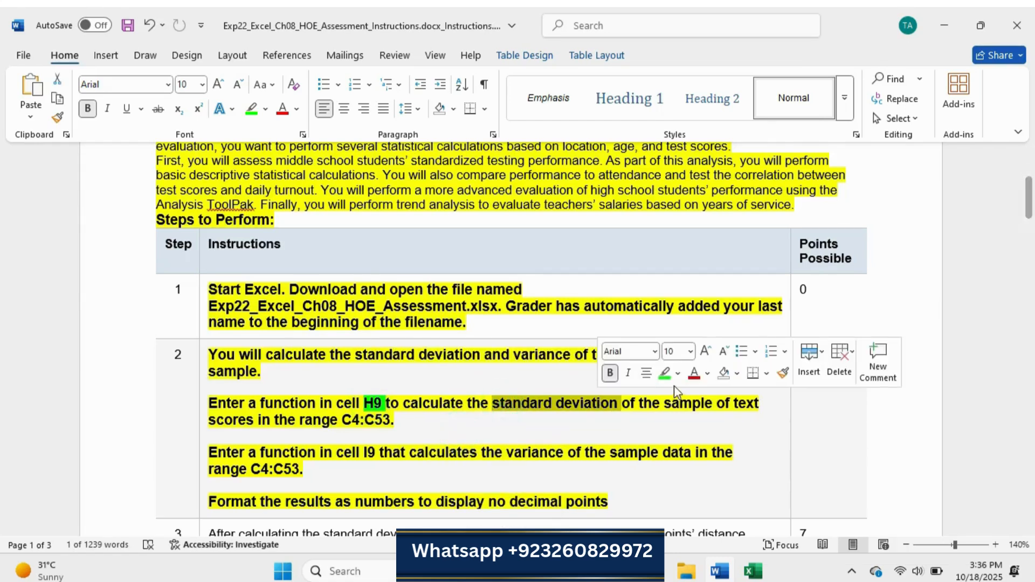
click(665, 373)
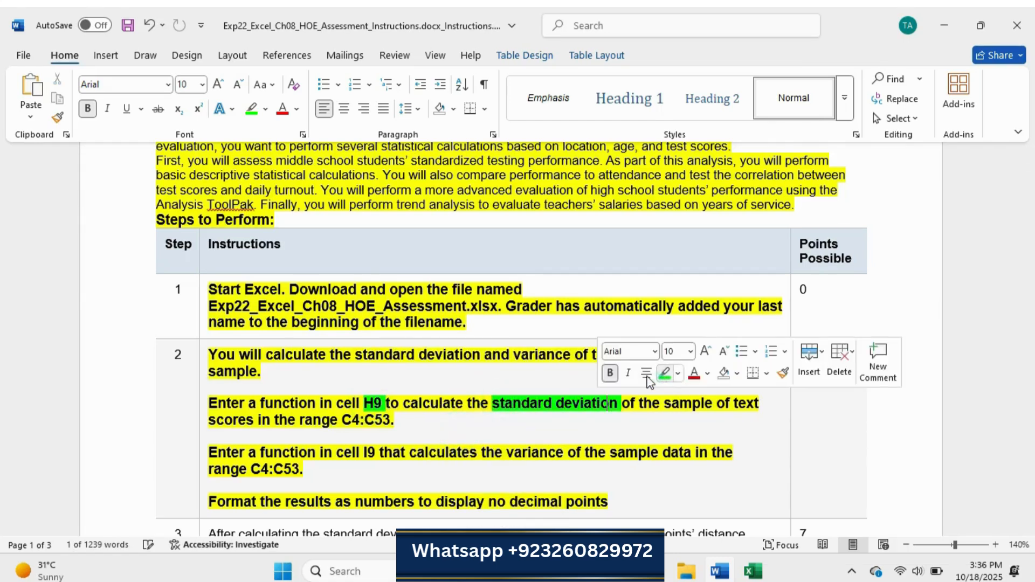
double_click(352, 423)
click(461, 394)
click(434, 427)
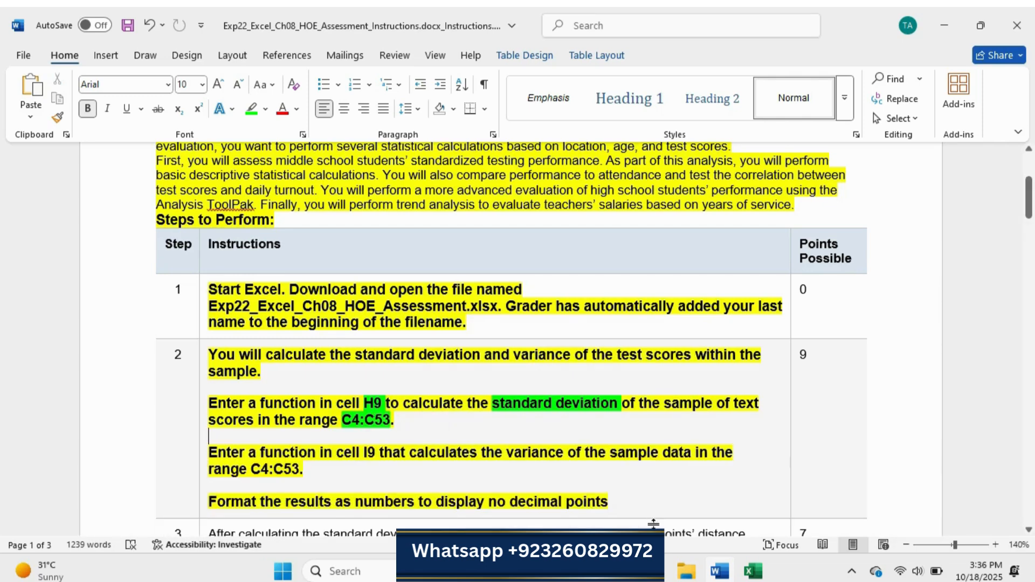
Switch to Excel and enter =STDEV.S(C4:C53) in cell H9 of the Test Scores sheet.
click(753, 571)
click(396, 327)
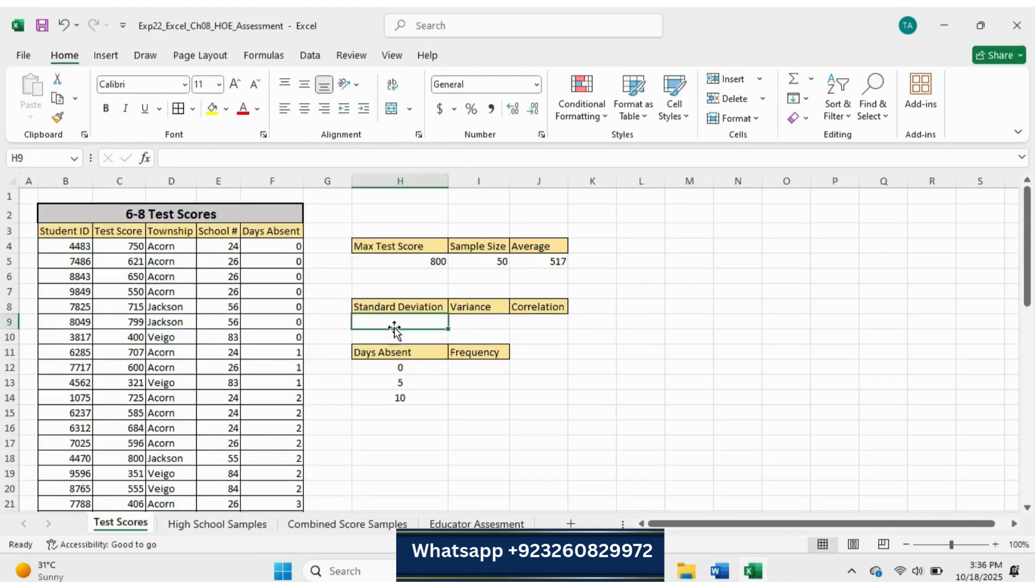
click(395, 327)
text(=)
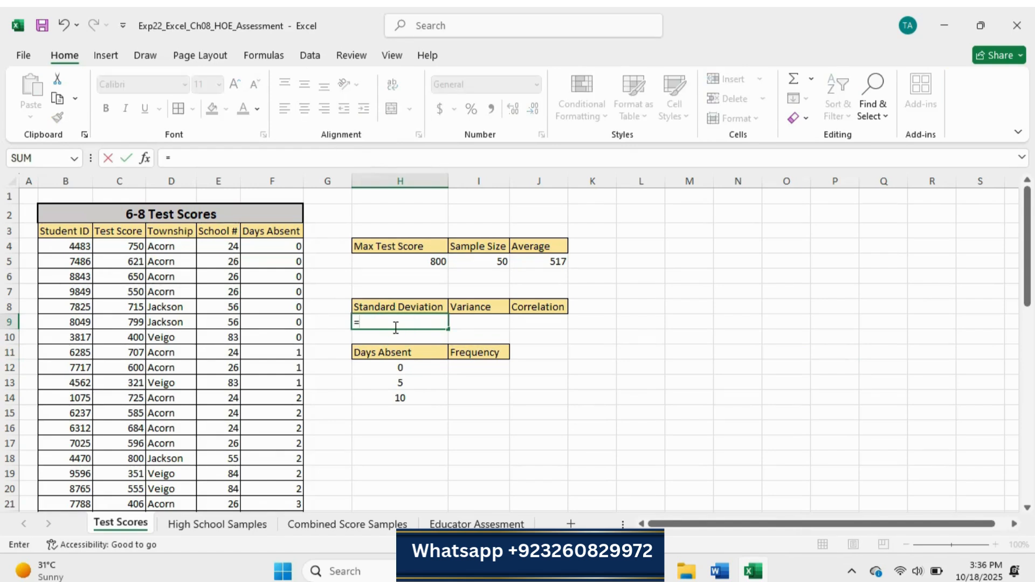
text(st)
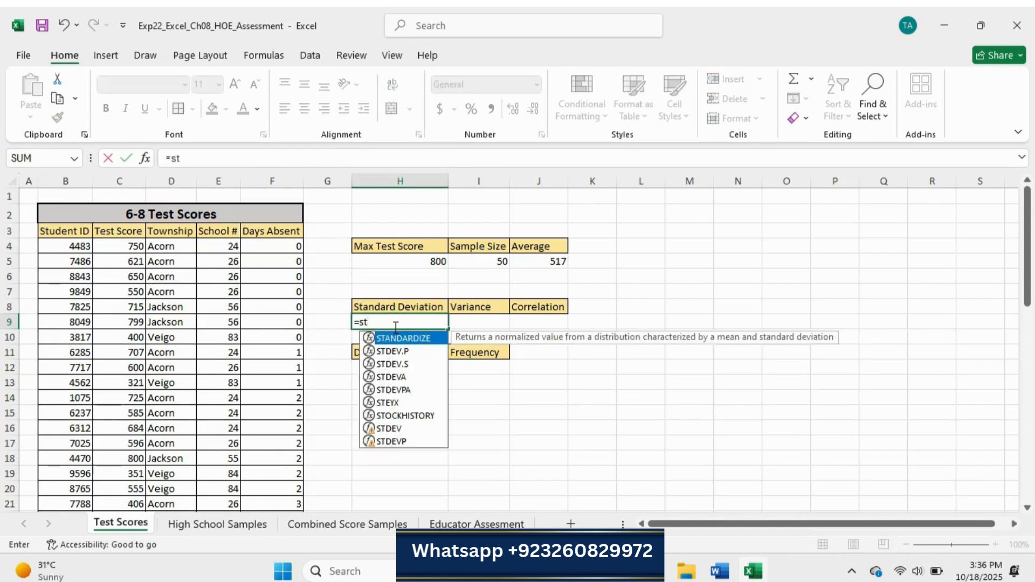
double_click(396, 364)
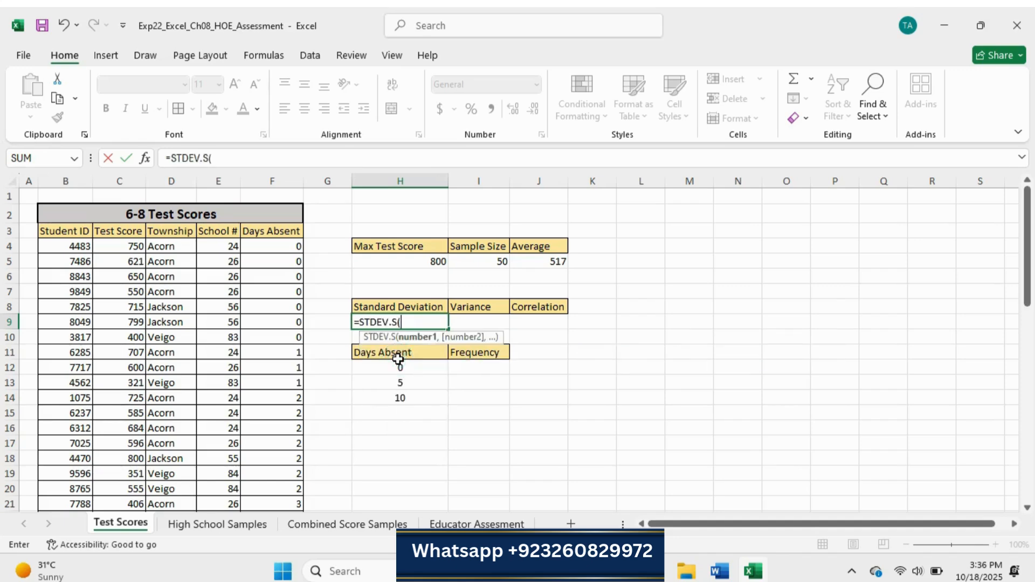
click(719, 573)
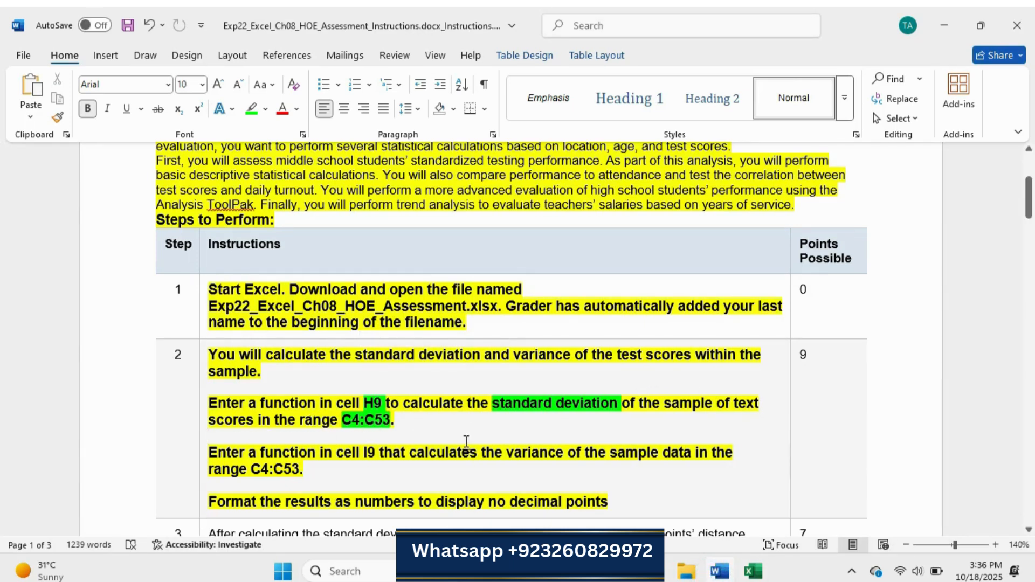
click(758, 573)
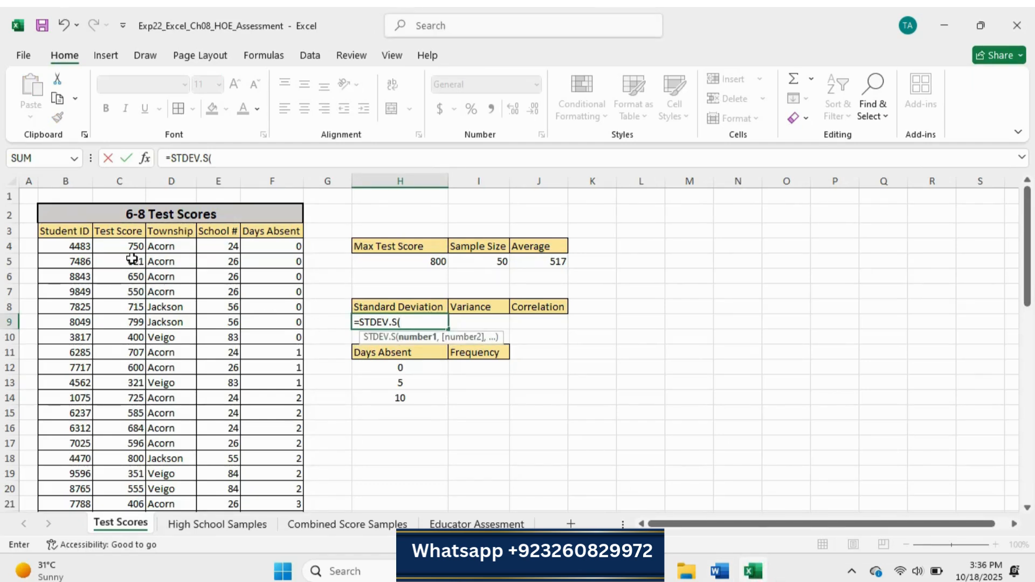
drag(126, 246, 125, 386)
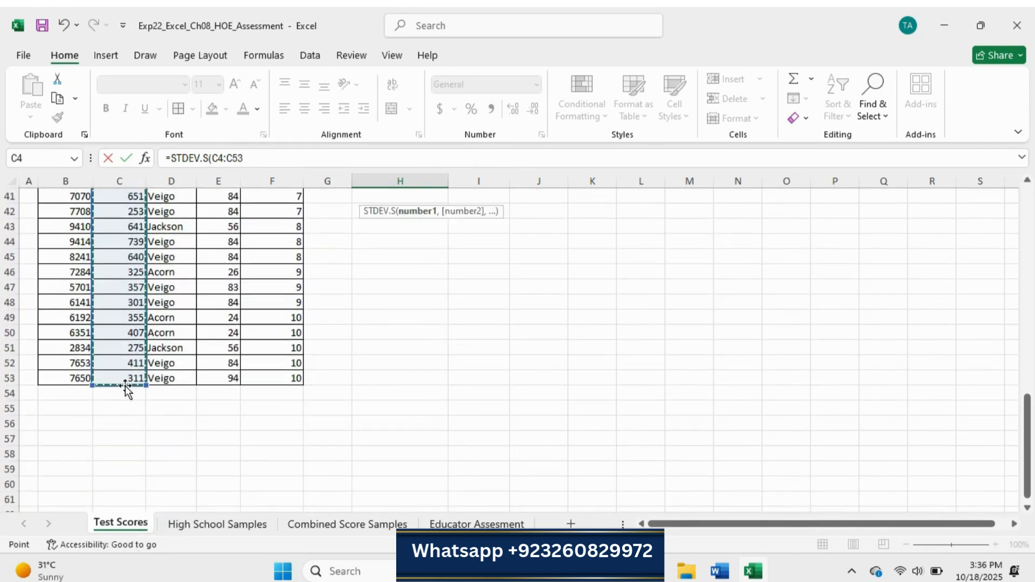
key(Return)
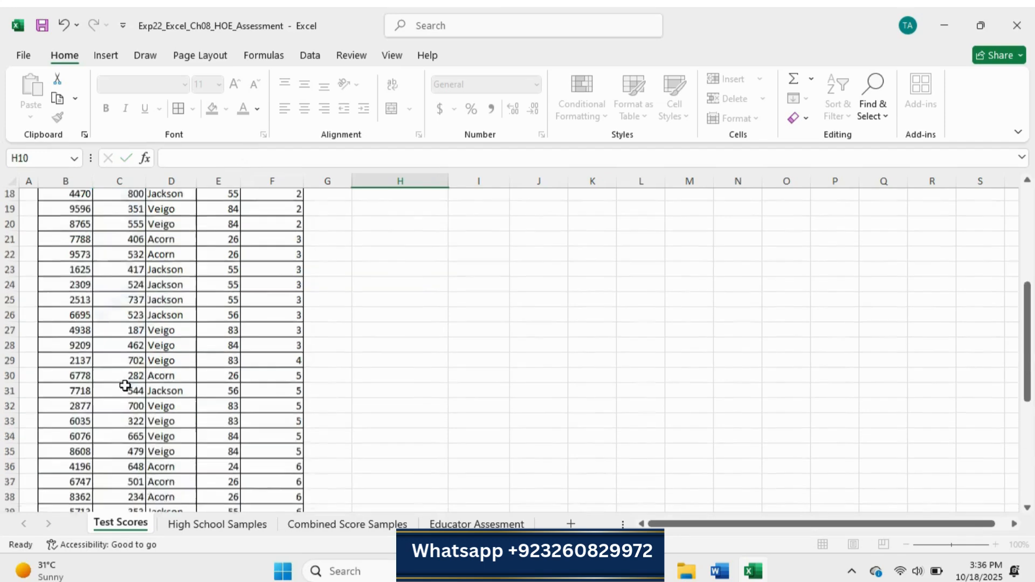
scroll(507, 267, up, 2)
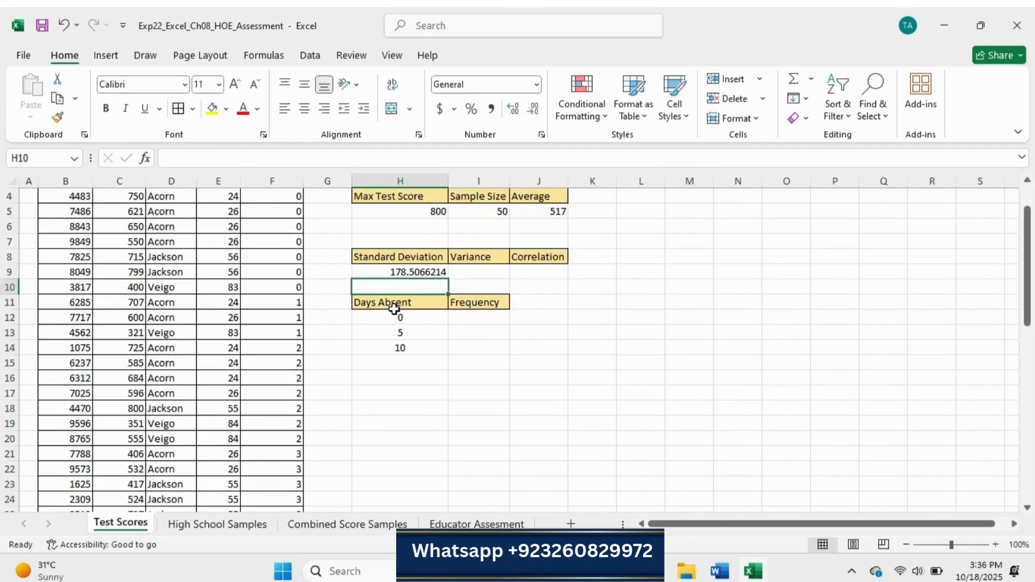
Switch to Word and highlight "I9", "variance" and "C4:C53" in bright green in step 2's variance instruction.
click(719, 574)
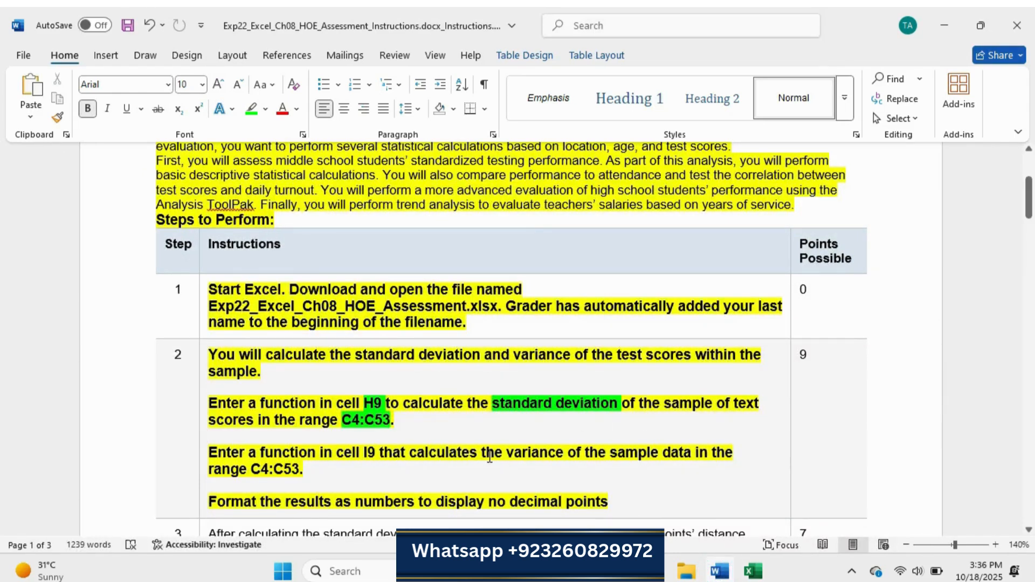
double_click(371, 453)
click(437, 428)
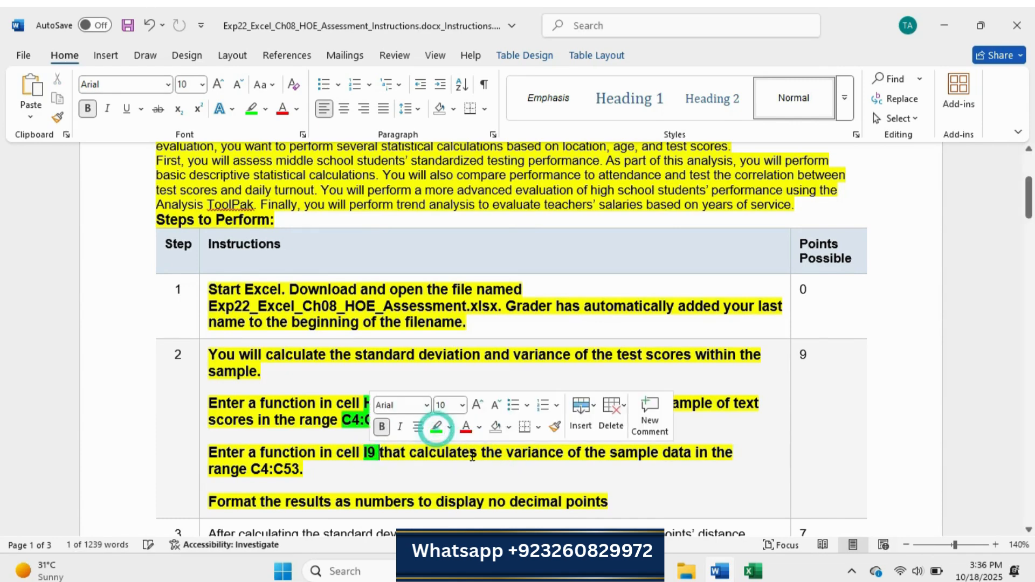
double_click(556, 454)
click(618, 428)
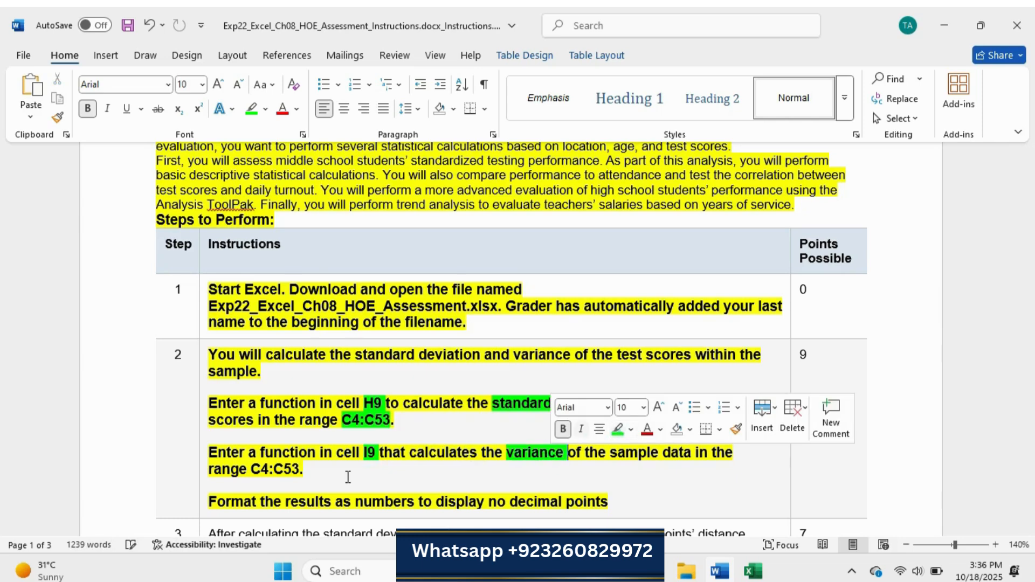
double_click(261, 470)
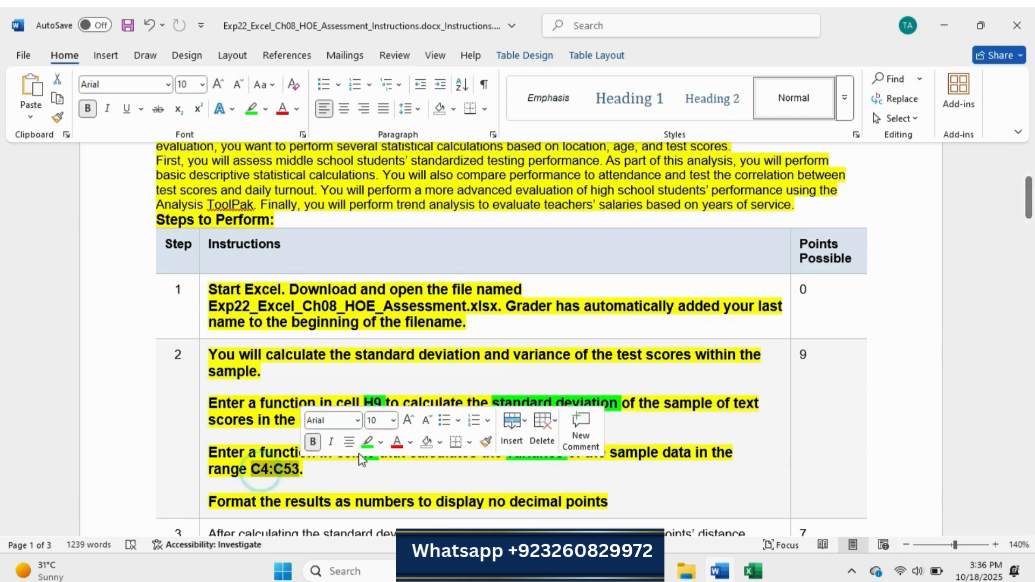
click(367, 442)
click(437, 468)
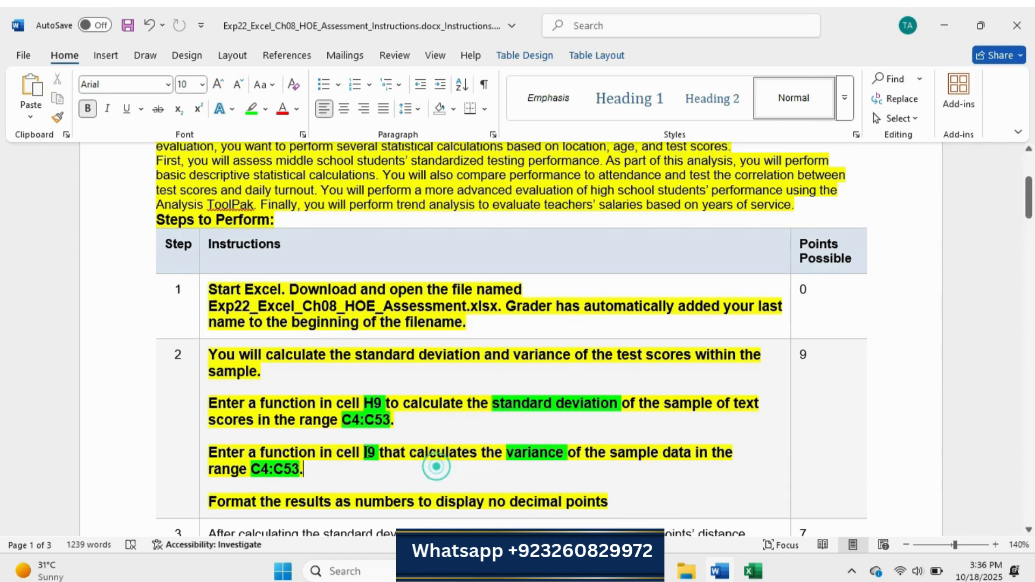
Switch to Excel and enter =VAR.S(C4:C53) in cell I9 of the Test Scores sheet.
click(754, 571)
click(478, 276)
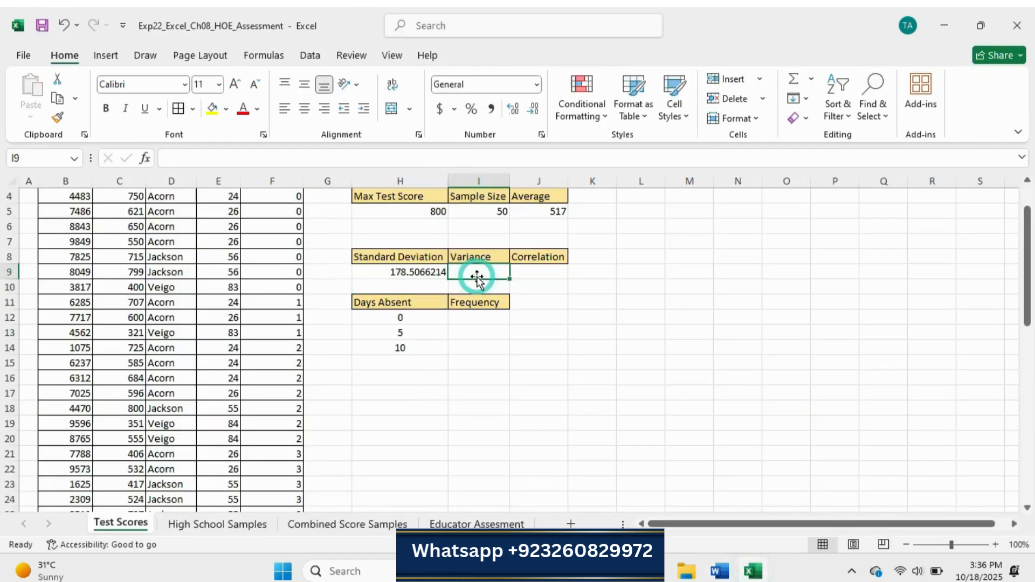
text(=va)
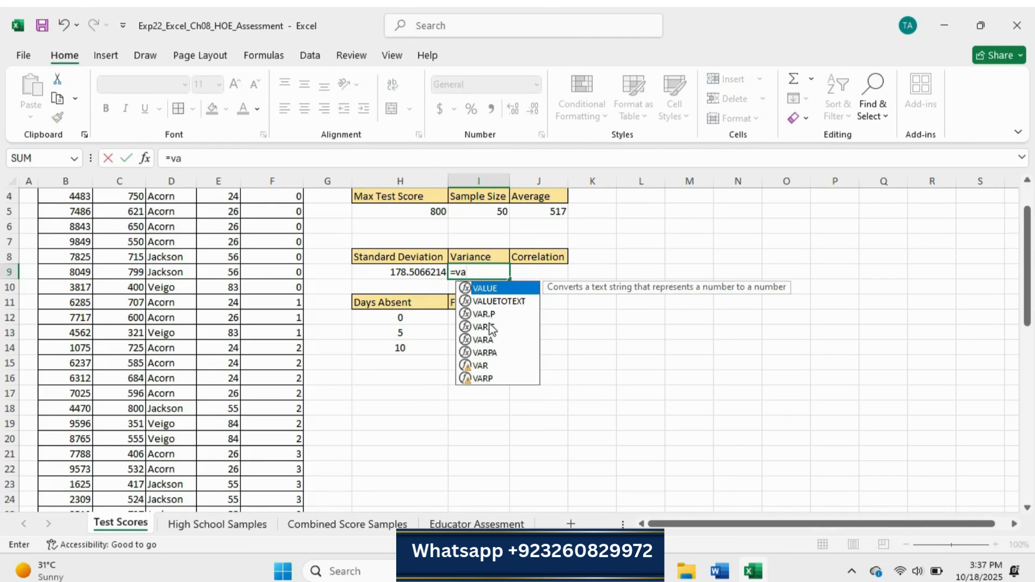
double_click(489, 325)
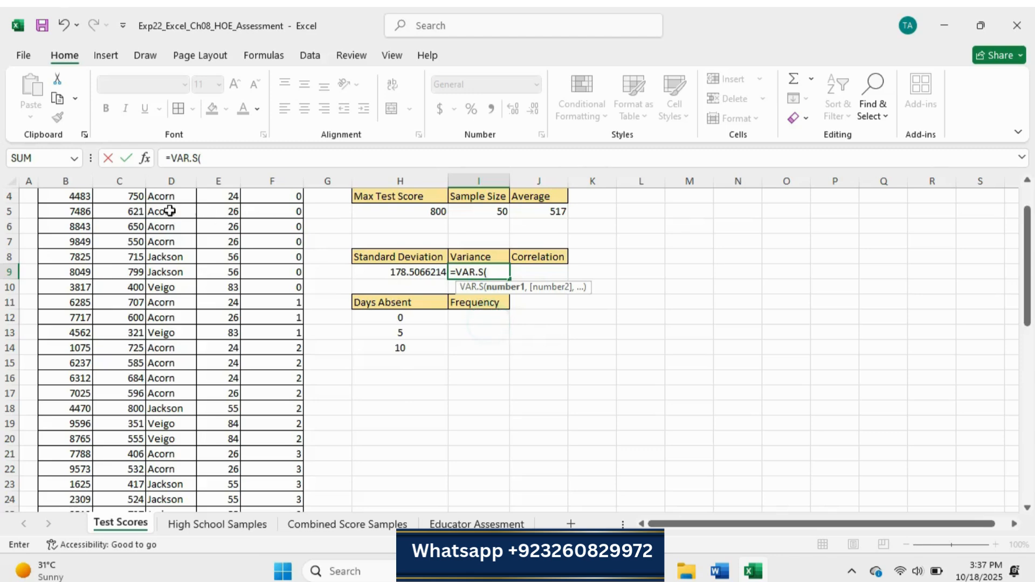
scroll(178, 209, up, 1)
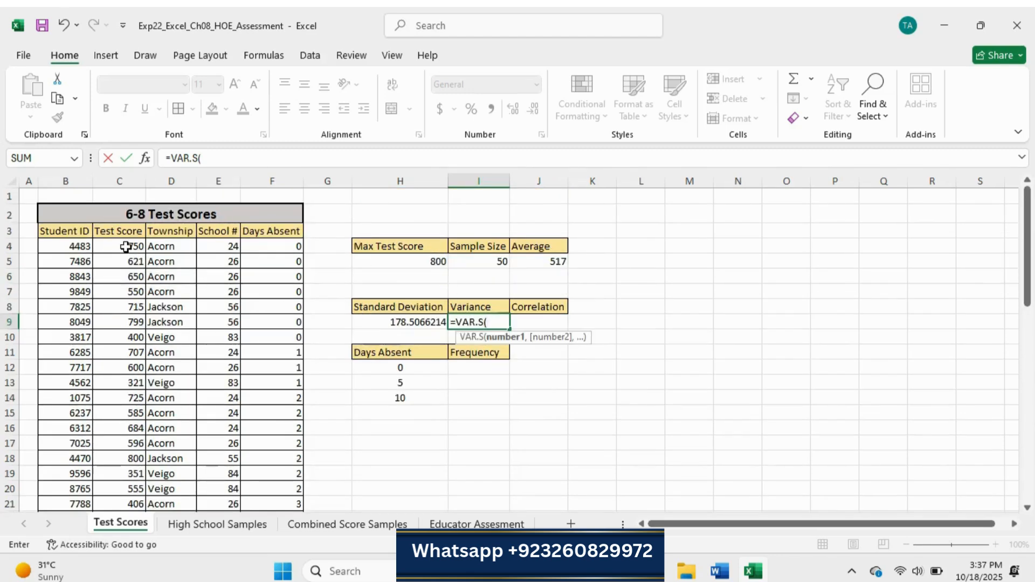
drag(127, 246, 120, 479)
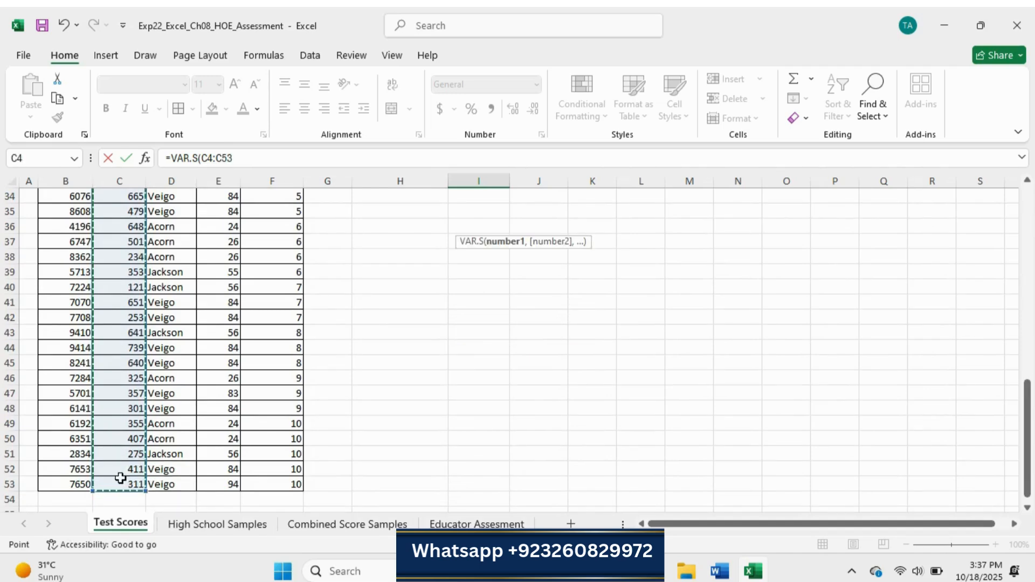
text())
key(Return)
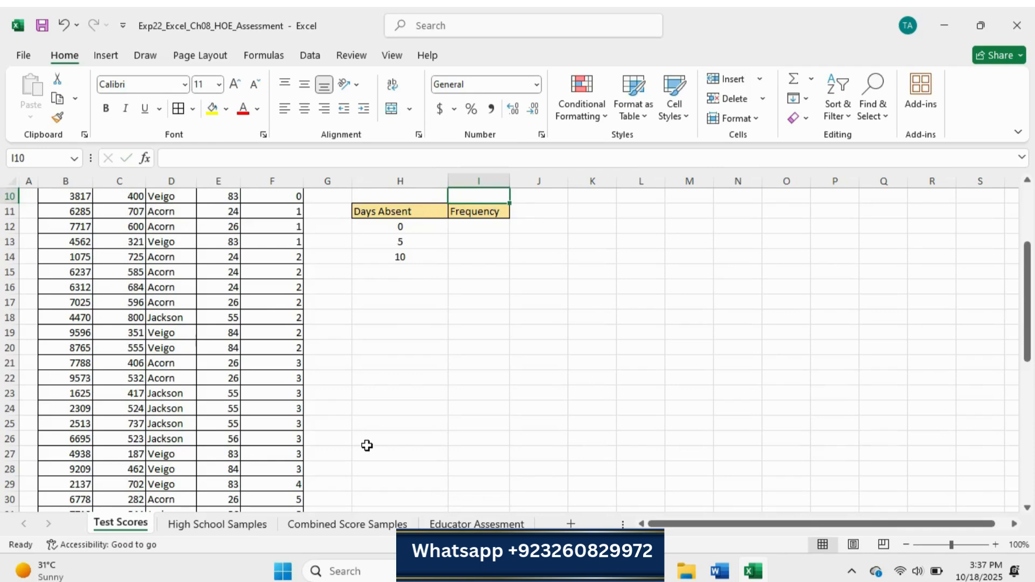
scroll(367, 445, up, 3)
click(477, 322)
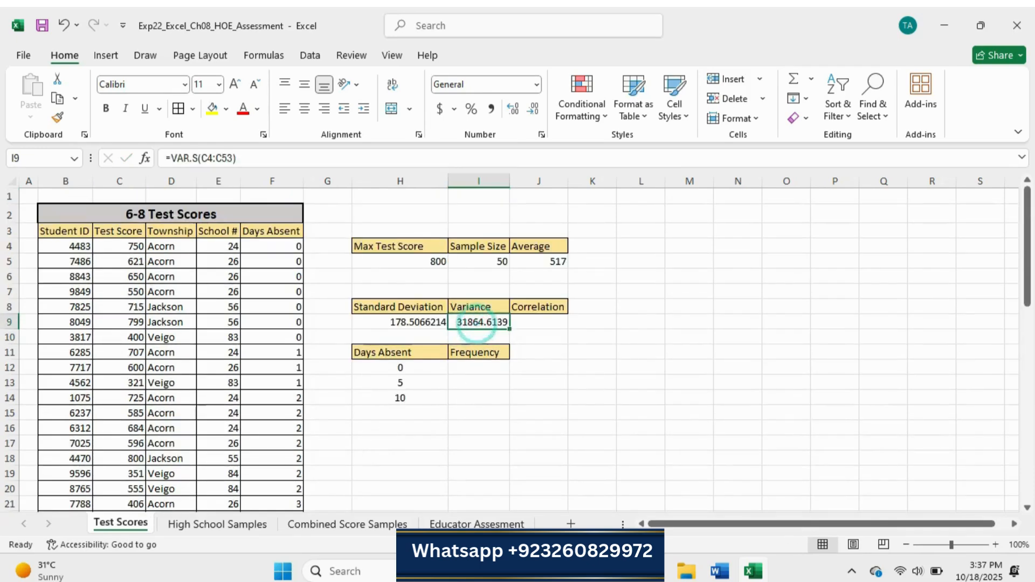
Switch to Word and highlight "numbers to display no decimal points" in bright green in step 2's formatting instruction.
key(alt+Tab)
scroll(507, 399, down, 3)
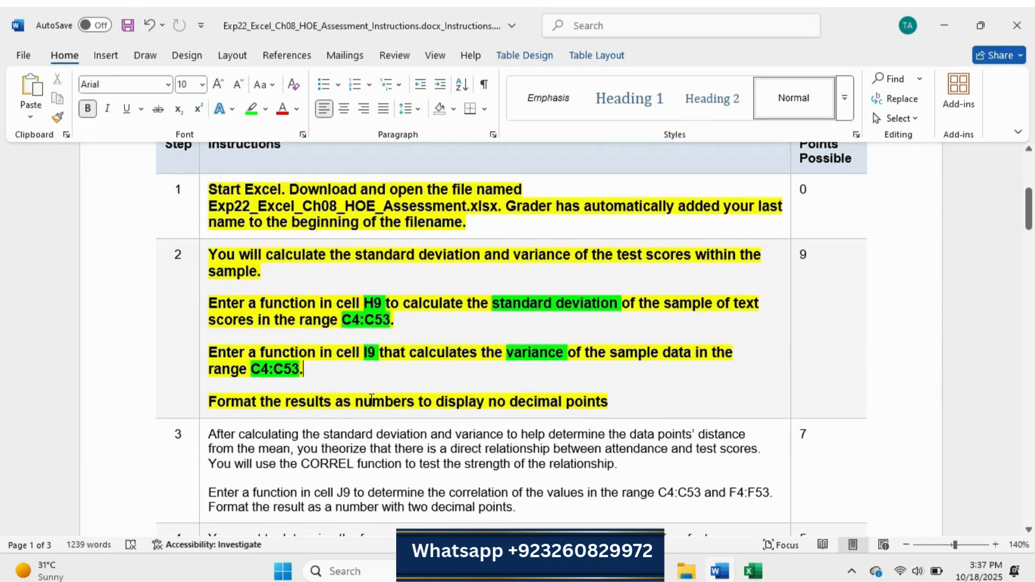
drag(371, 400, 608, 402)
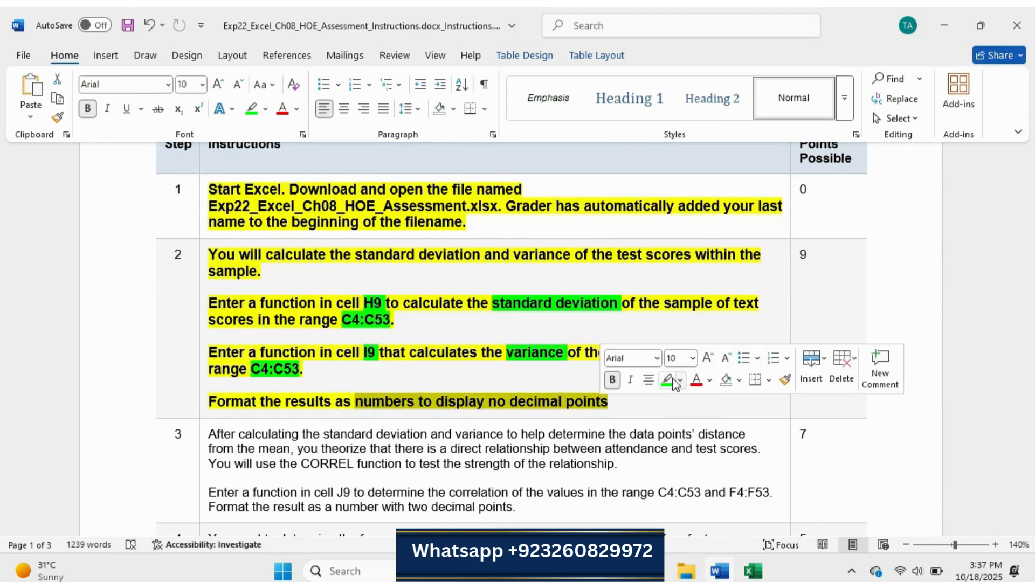
click(673, 380)
Switch to Excel and format cells H9:I9 as Number with 0 decimal places.
key(alt+Tab)
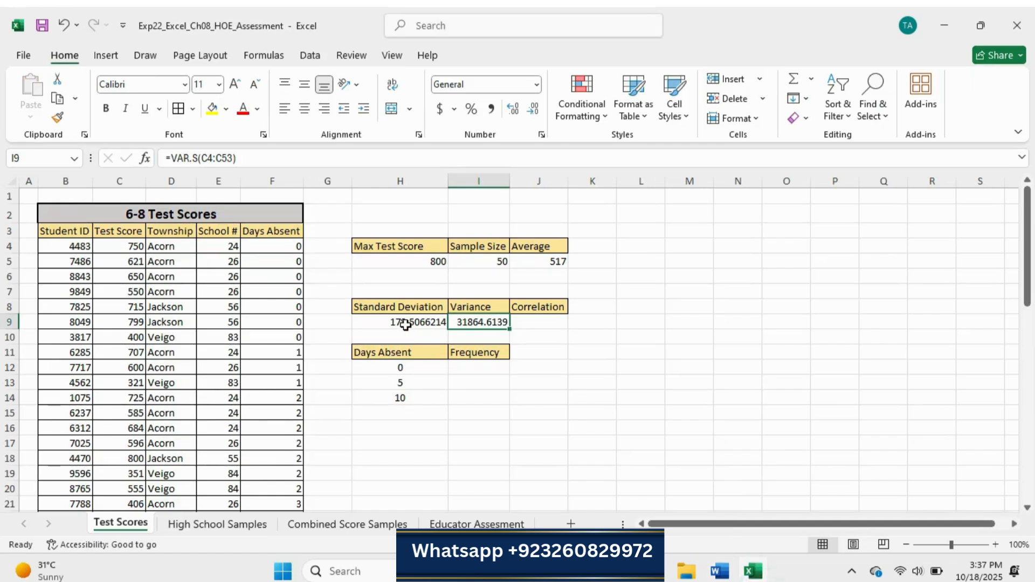
drag(406, 324, 469, 323)
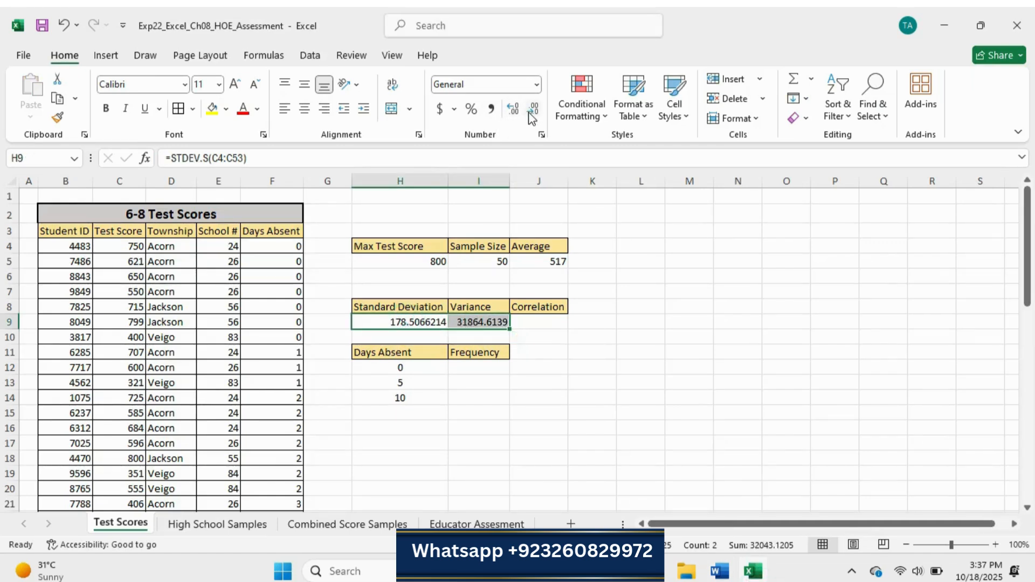
click(542, 135)
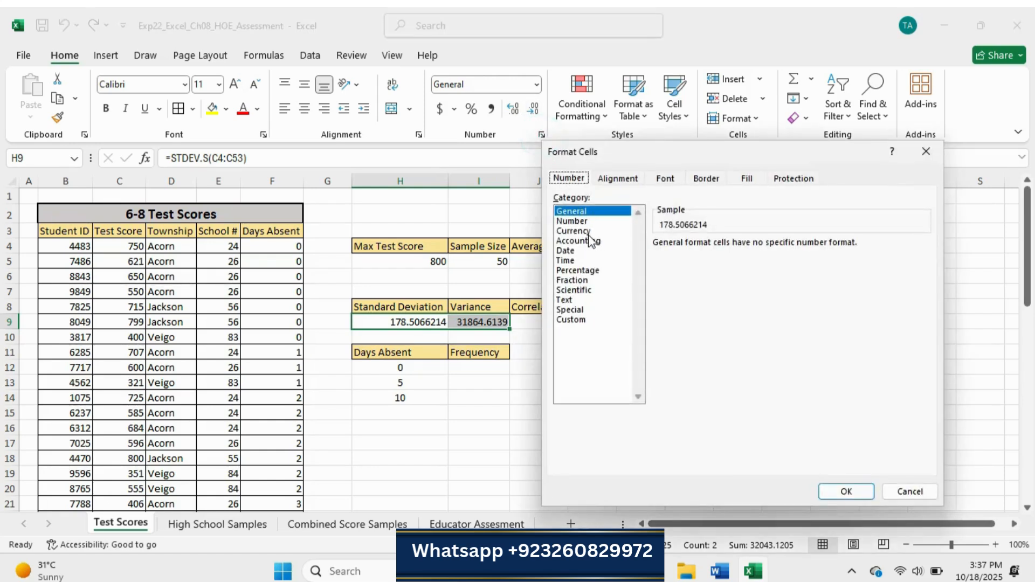
click(571, 221)
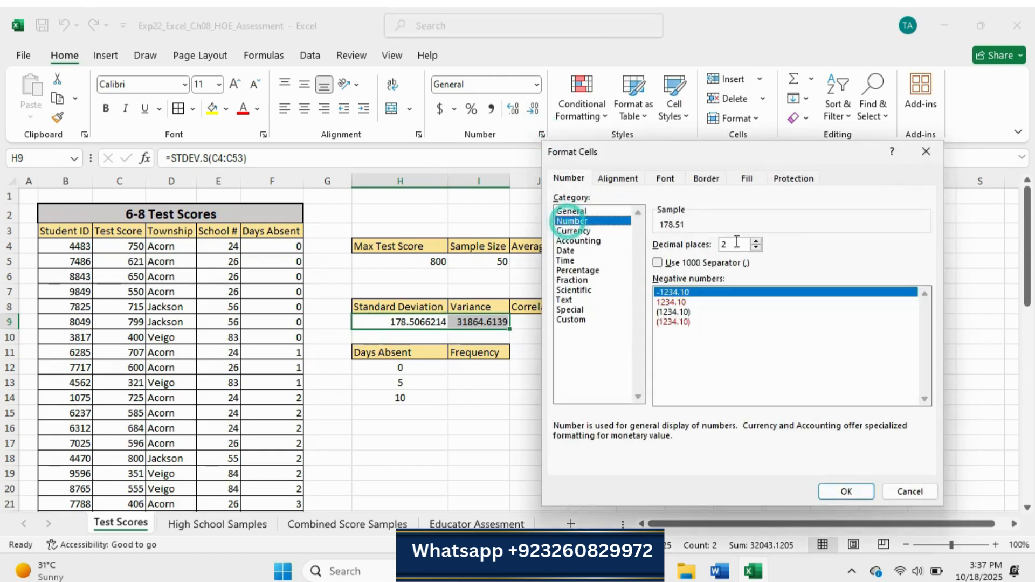
click(757, 248)
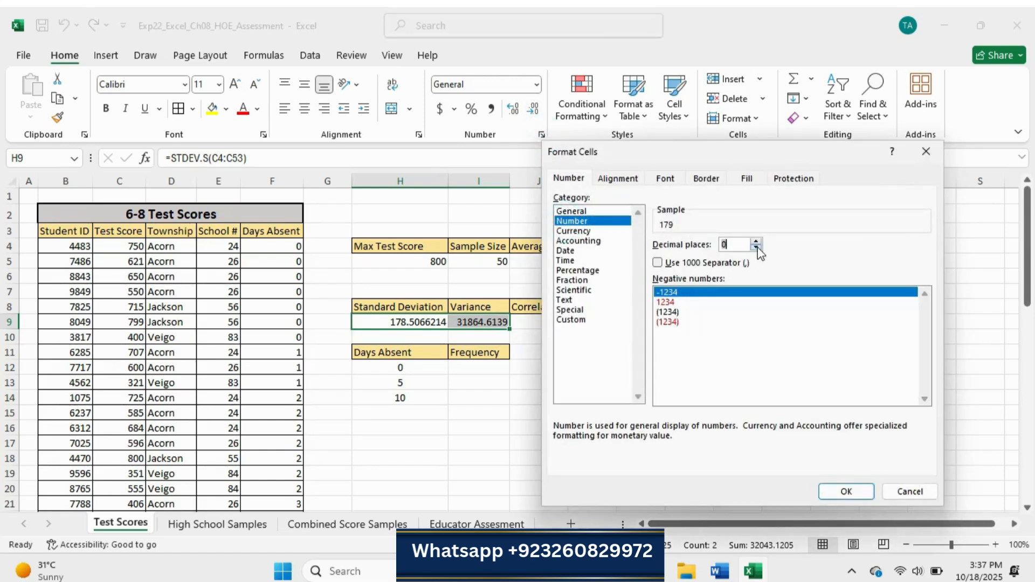
click(846, 491)
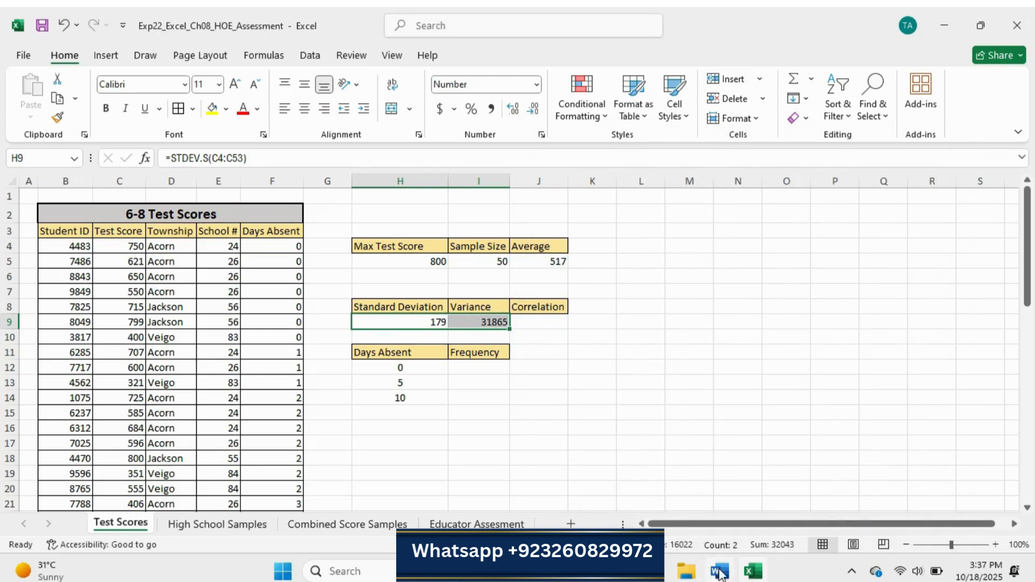
Switch to the instructions in Word and make the step 3 text bold, size 10 and highlighted in yellow.
click(720, 571)
scroll(374, 388, down, 2)
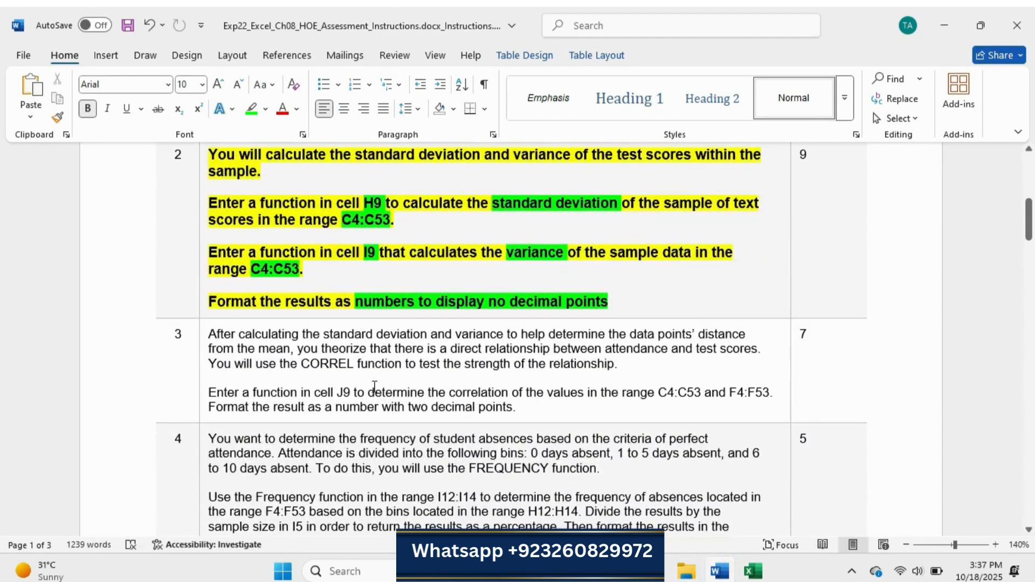
click(203, 371)
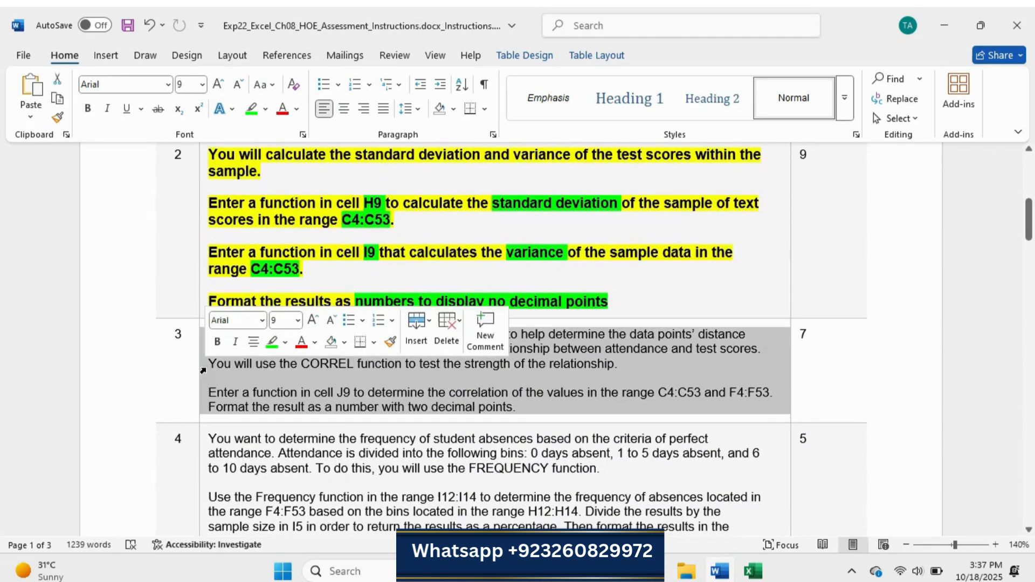
click(217, 342)
click(314, 322)
click(285, 342)
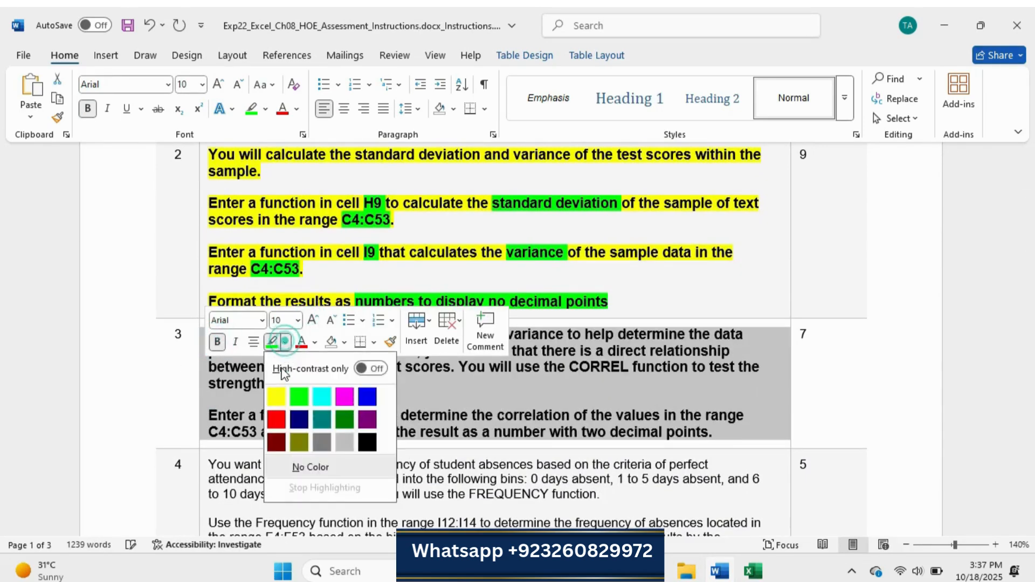
click(279, 394)
click(508, 392)
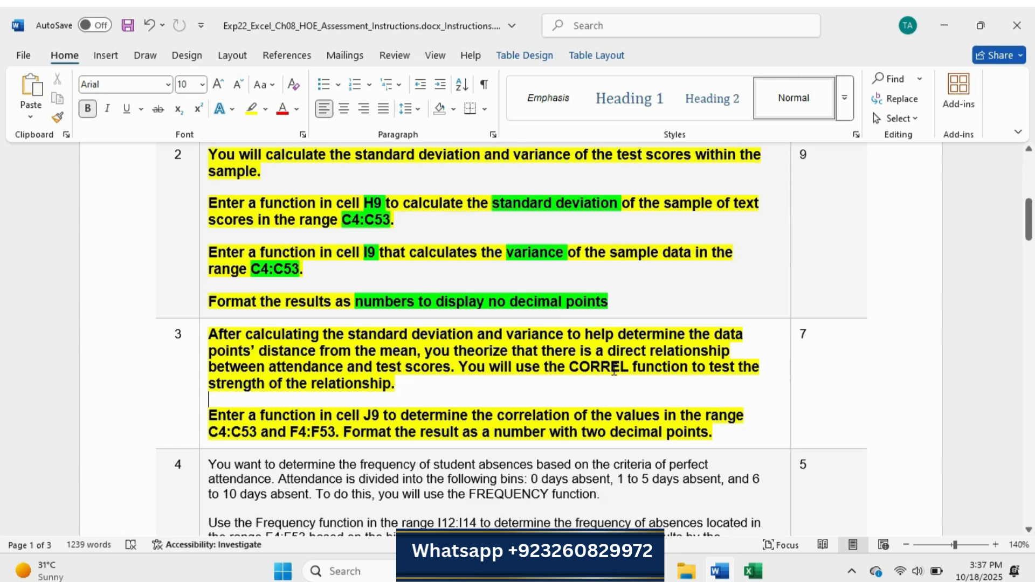
Highlight "J9", "correlation", "C4:C53" and "F4:F53" in bright green in step 3's correlation instruction.
scroll(371, 372, down, 3)
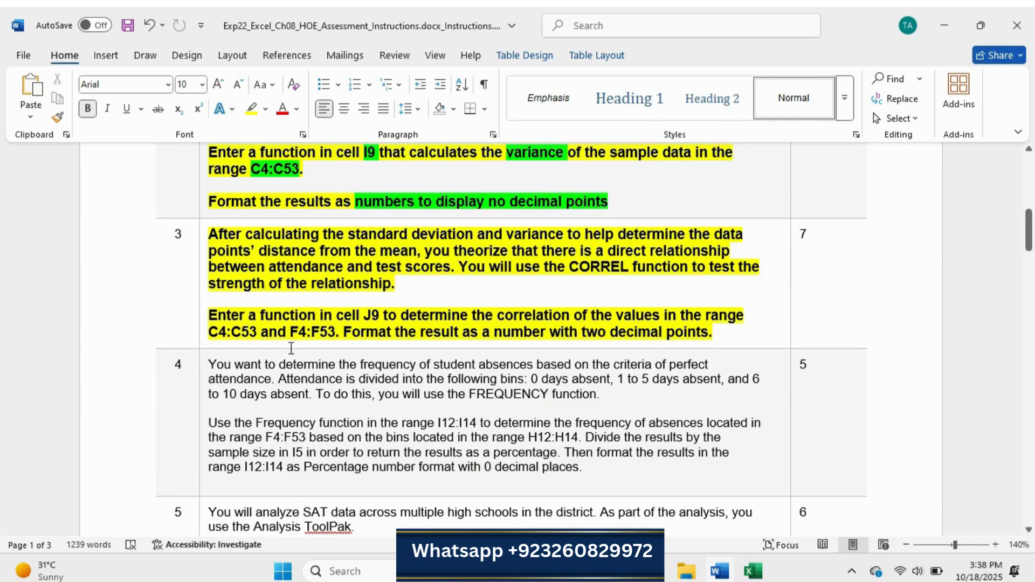
double_click(372, 314)
click(452, 288)
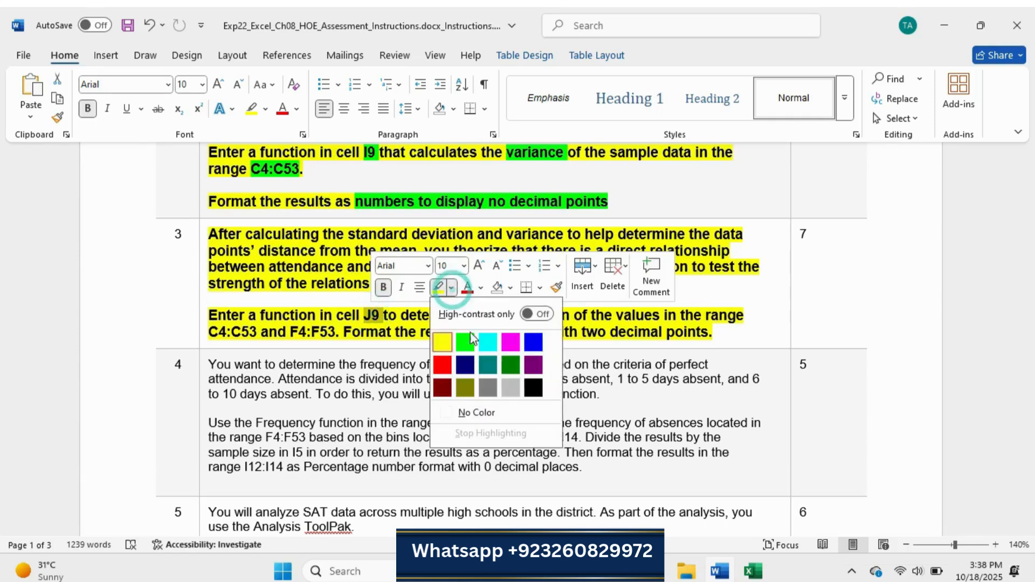
click(471, 339)
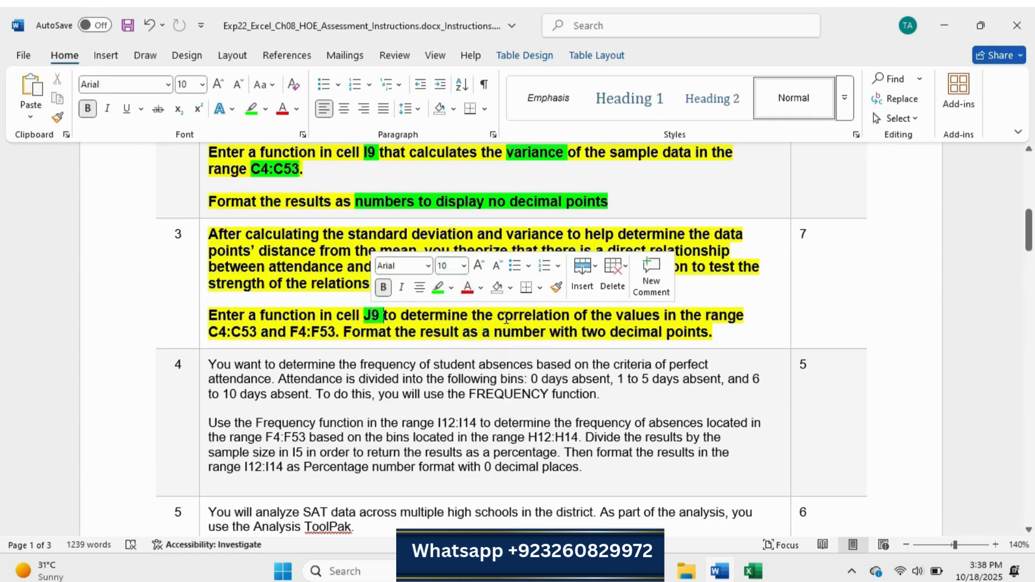
double_click(506, 316)
click(589, 290)
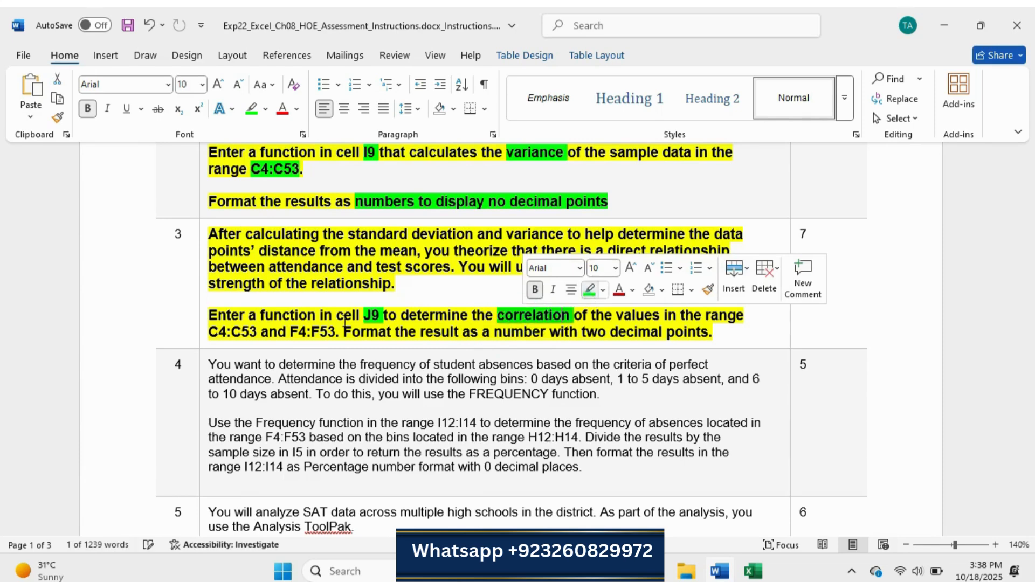
drag(210, 332, 335, 332)
click(315, 307)
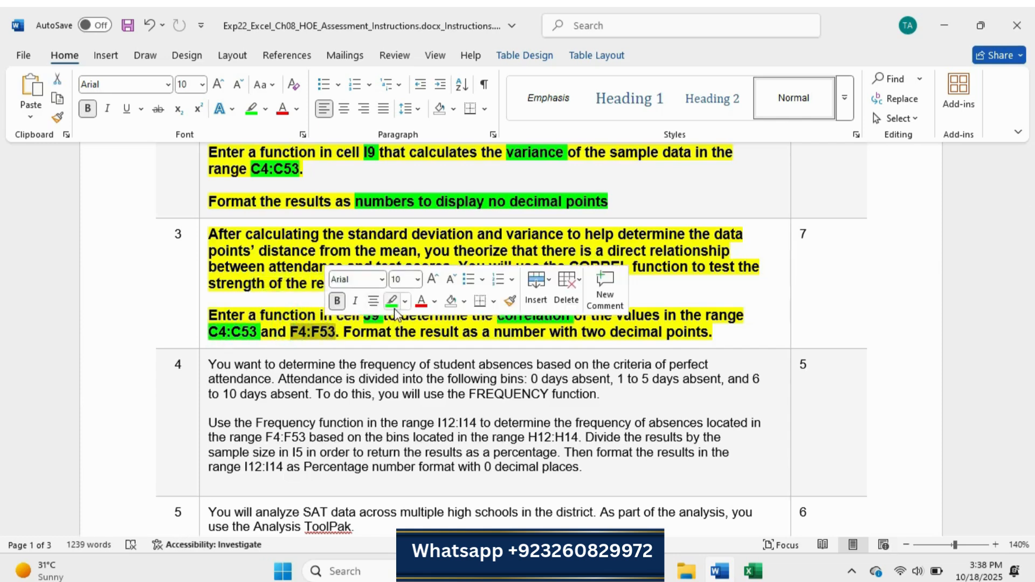
click(392, 301)
click(425, 333)
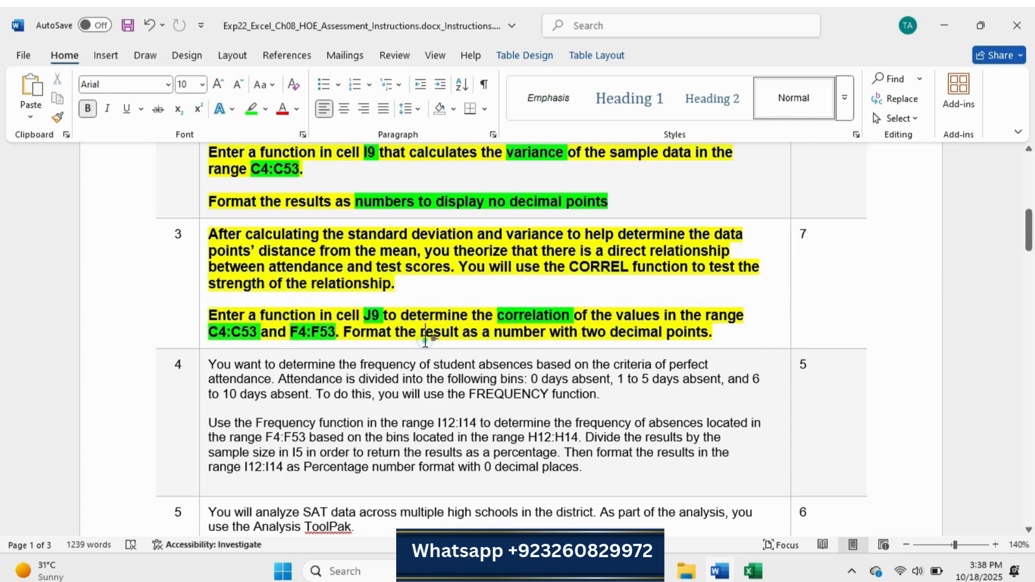
Switch to Excel and start a CORREL function in cell J9 with C4:C53 as its first array.
click(751, 568)
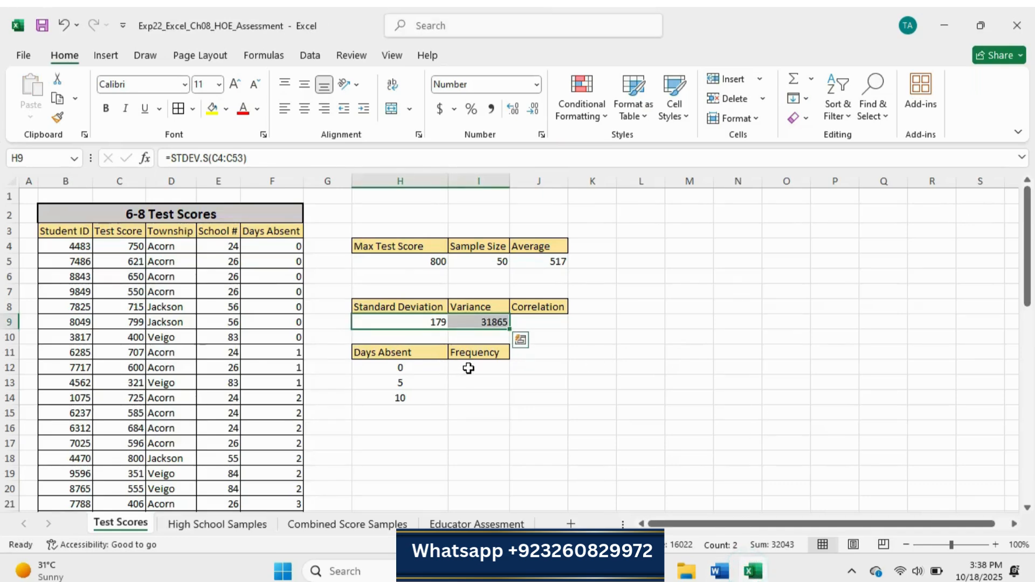
click(551, 321)
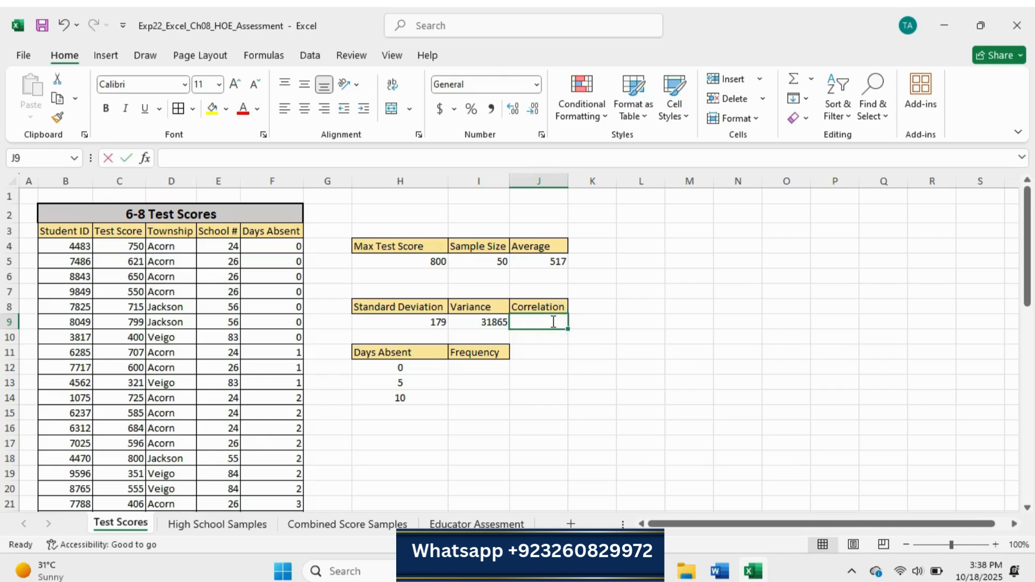
text(=co)
text(r)
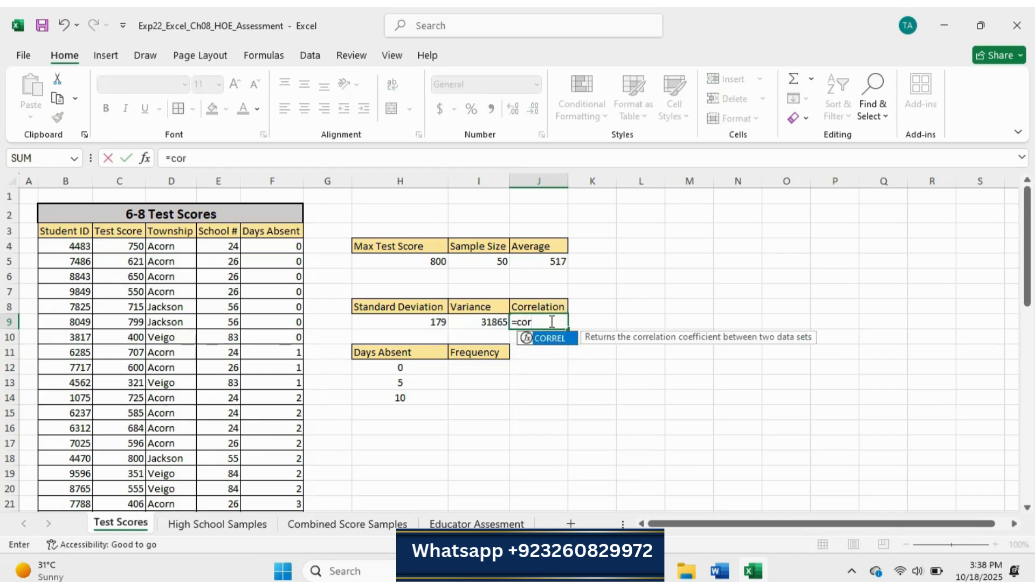
double_click(568, 338)
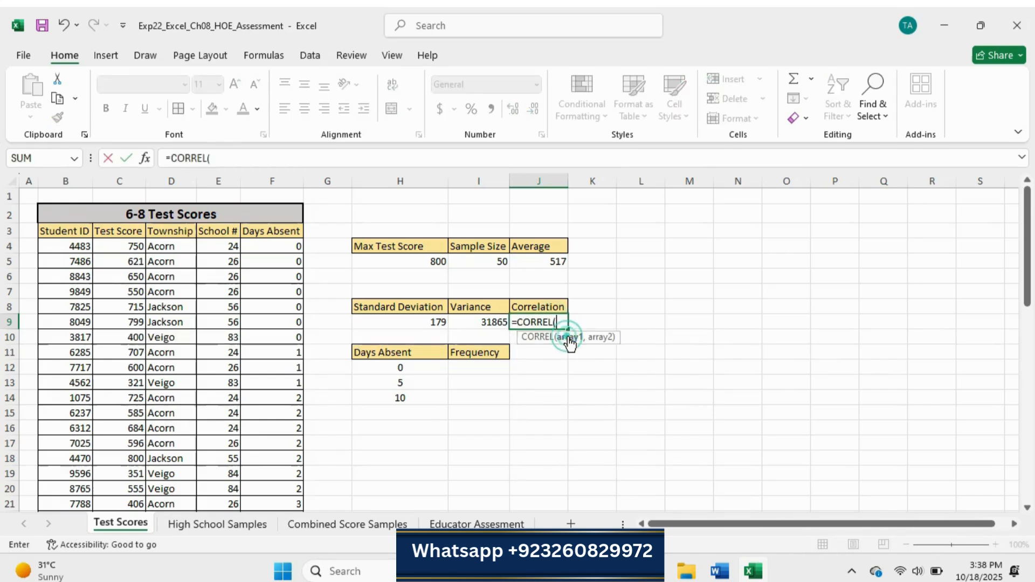
click(720, 571)
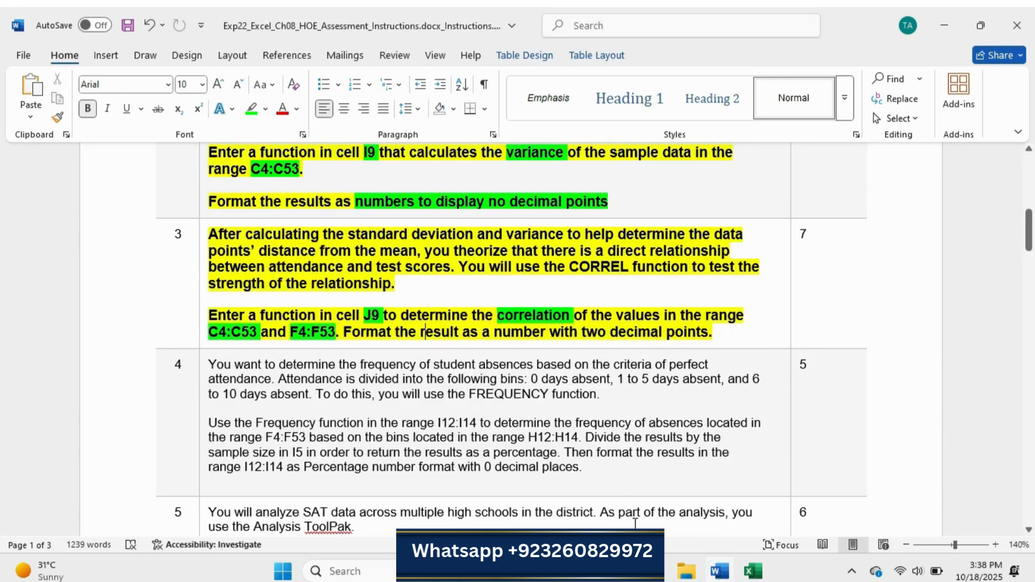
click(753, 571)
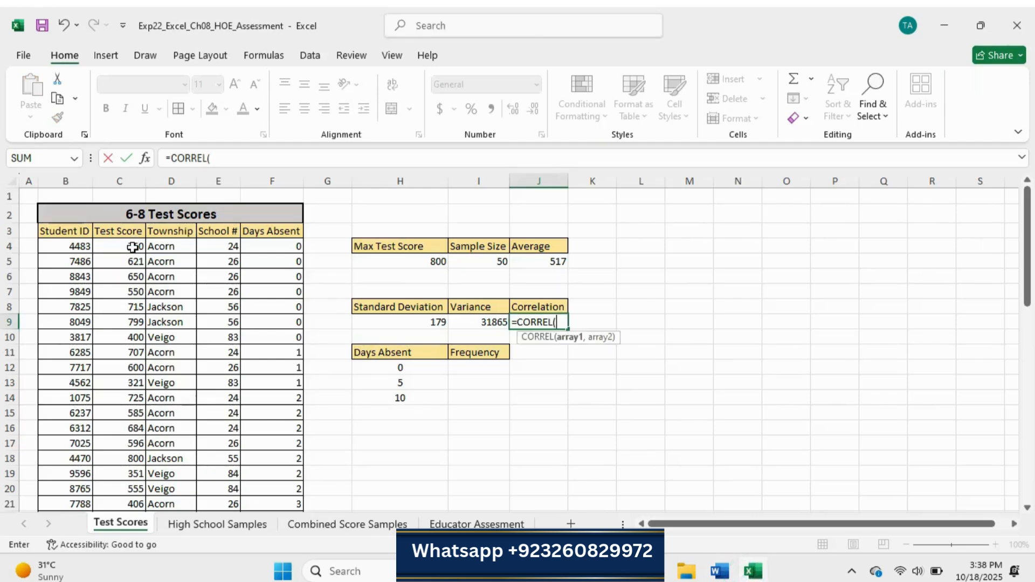
drag(133, 247, 136, 486)
text(,)
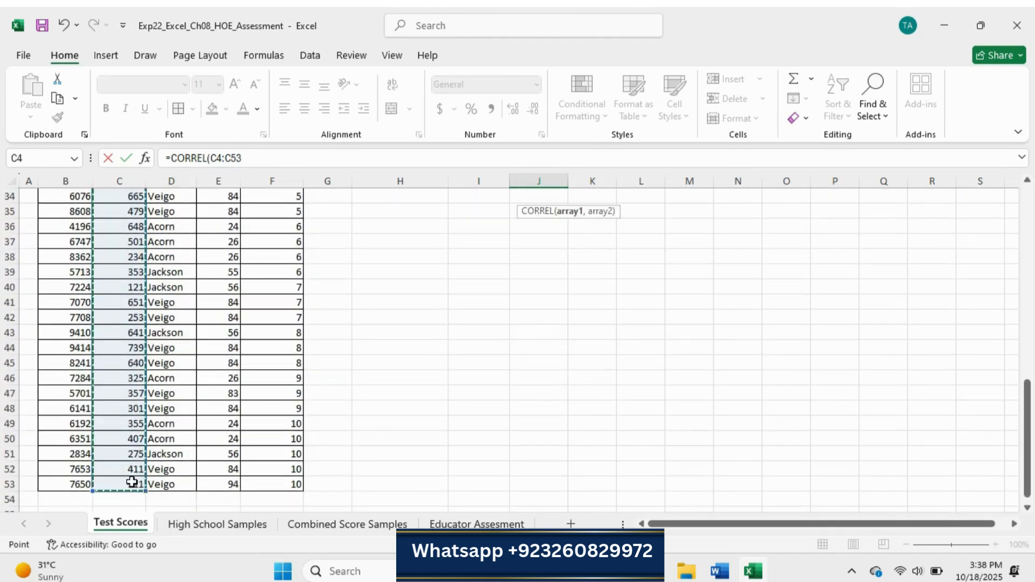
Add the days absent range F4:F53 as the second CORREL array and complete the formula in J9.
click(720, 571)
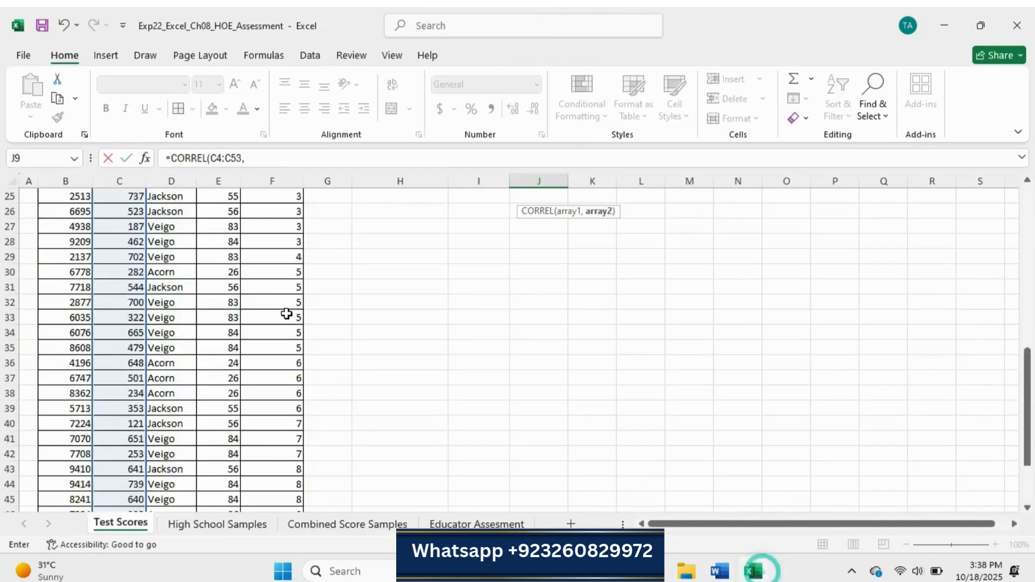
click(753, 571)
scroll(287, 314, up, 2)
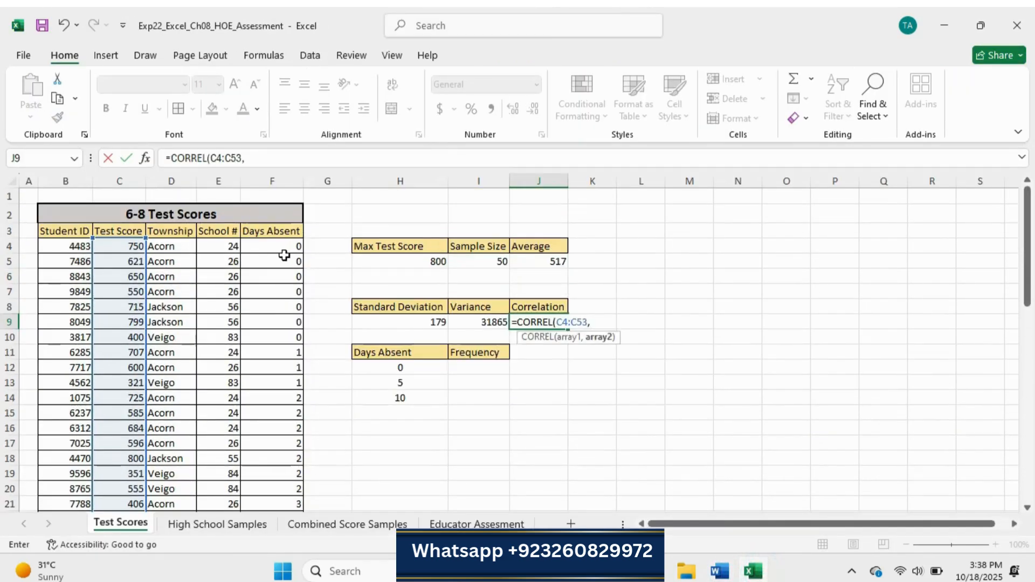
drag(276, 247, 277, 469)
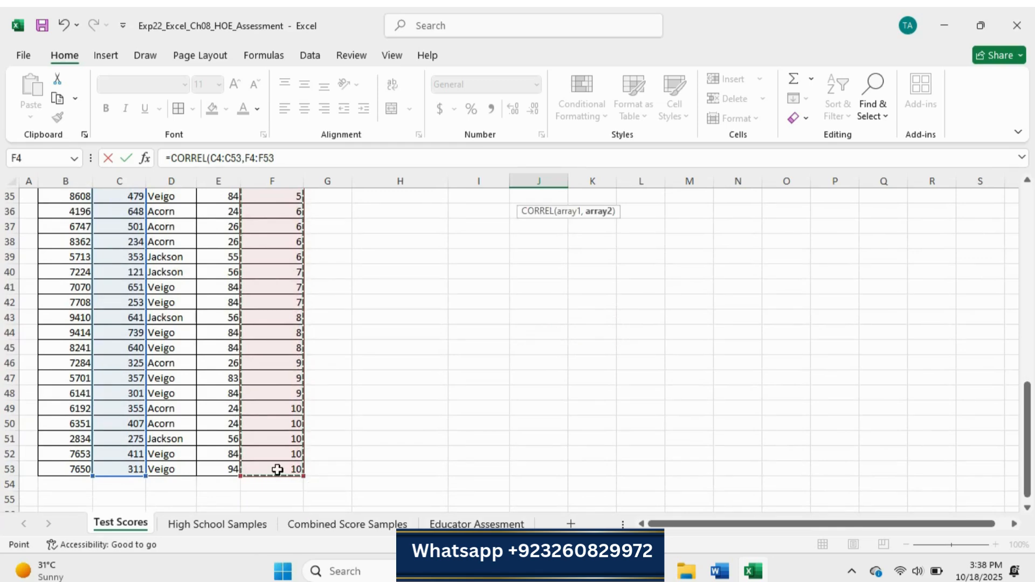
key(Return)
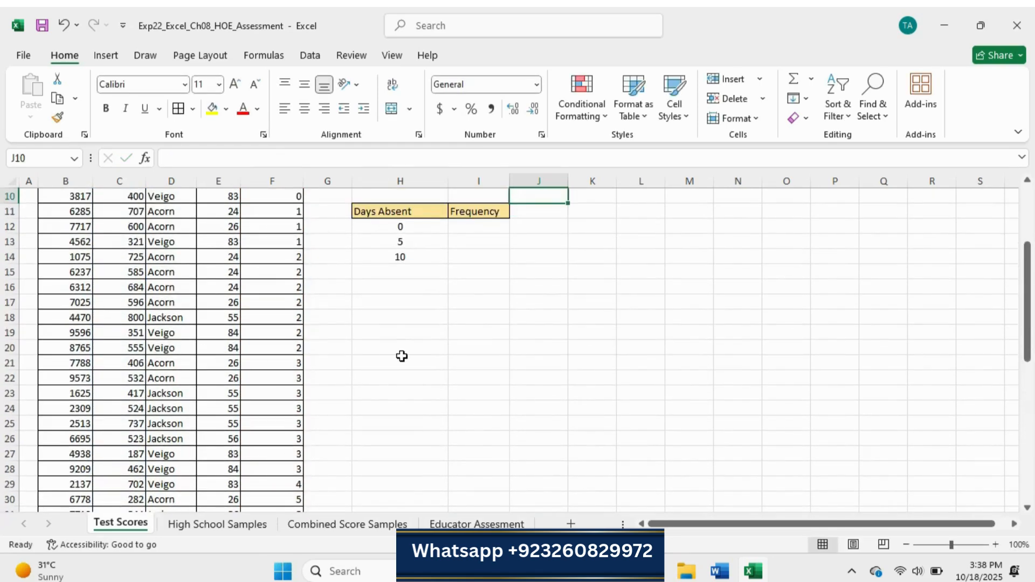
scroll(402, 356, up, 3)
click(534, 323)
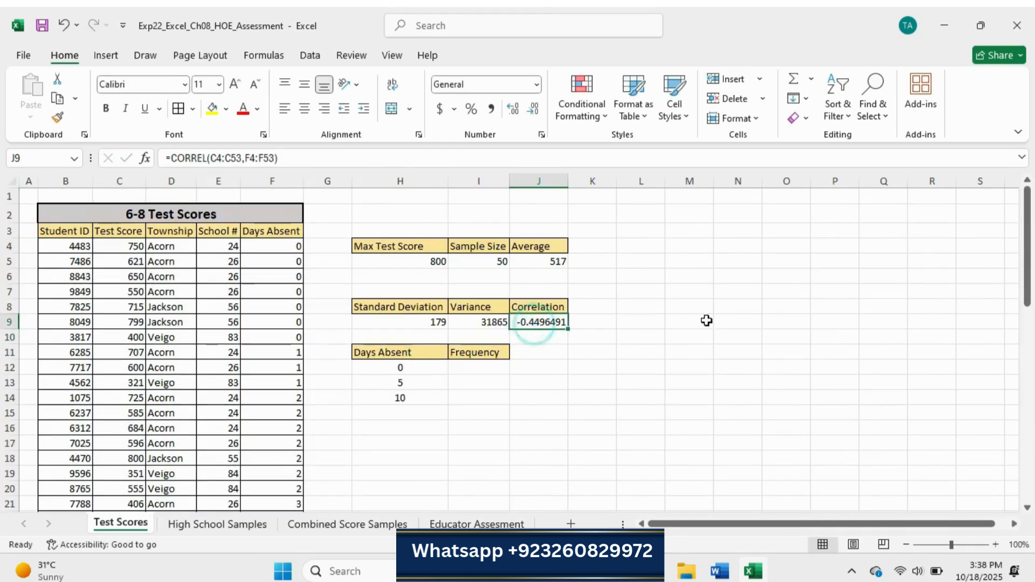
Switch to Word and highlight "number with two decimal points" in bright green in step 3's formatting instruction.
click(722, 570)
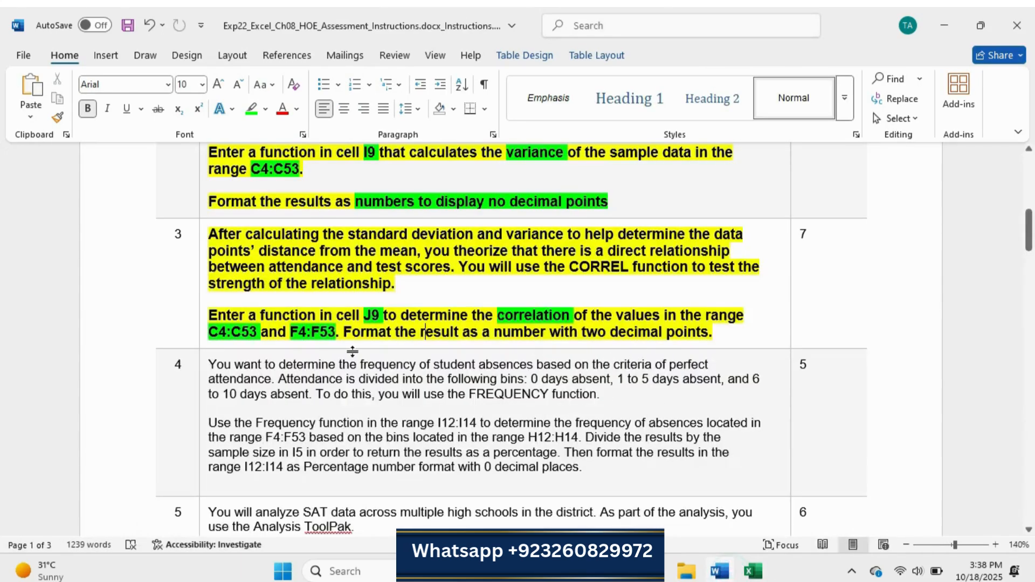
drag(494, 332, 710, 333)
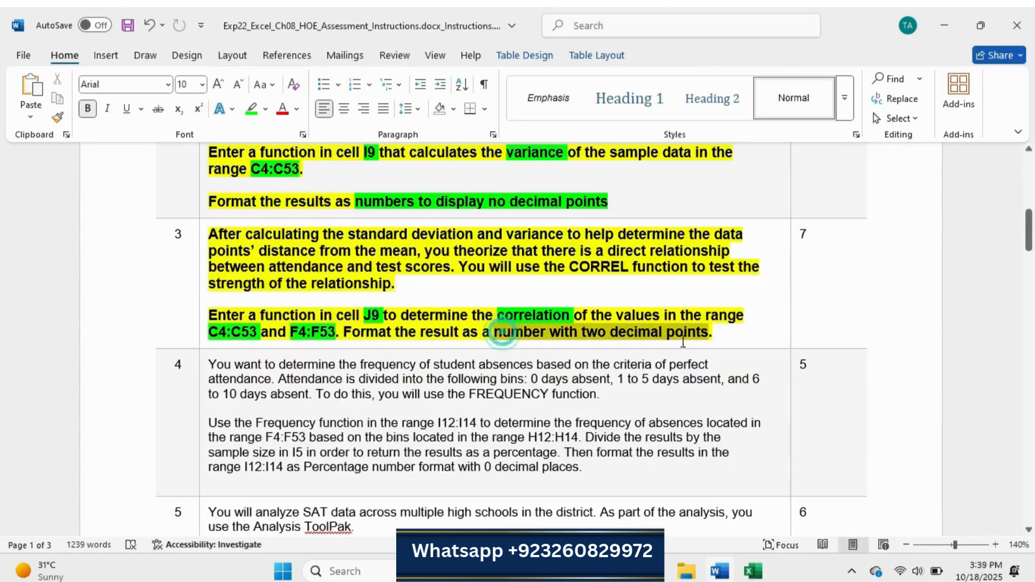
click(748, 315)
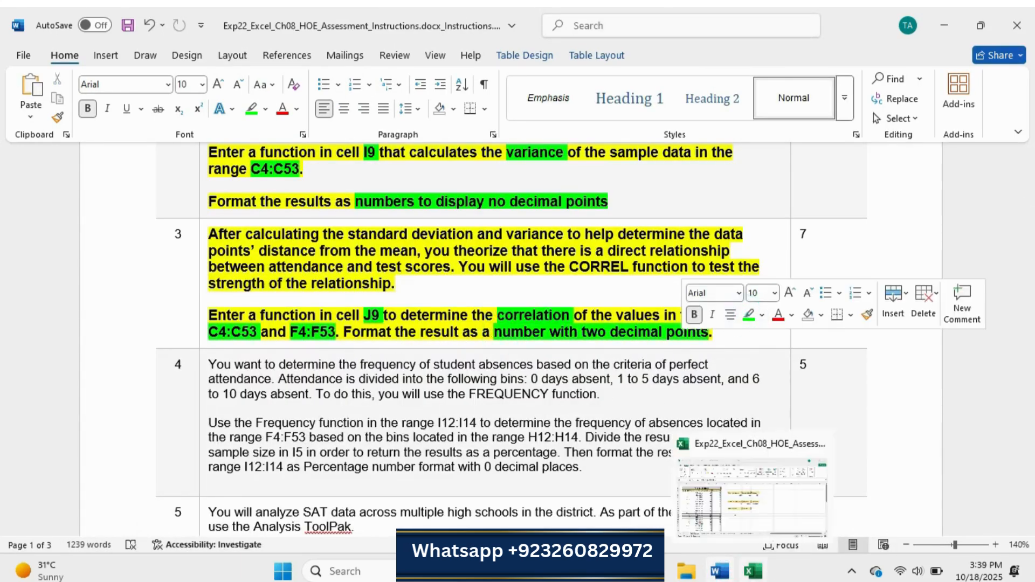
Switch to Excel and format the correlation result in J9 as Number with 2 decimal places.
click(753, 570)
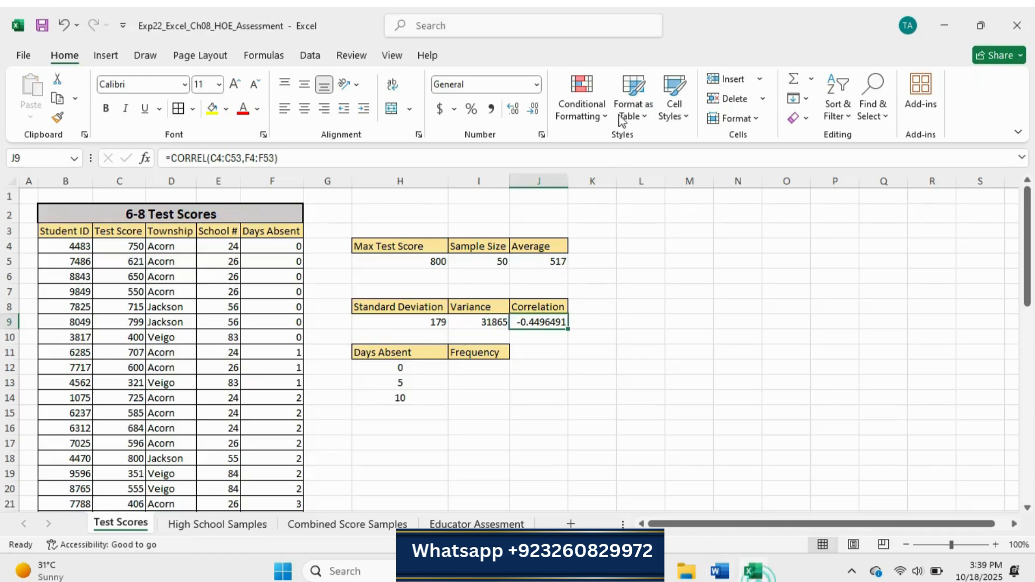
click(542, 135)
click(572, 221)
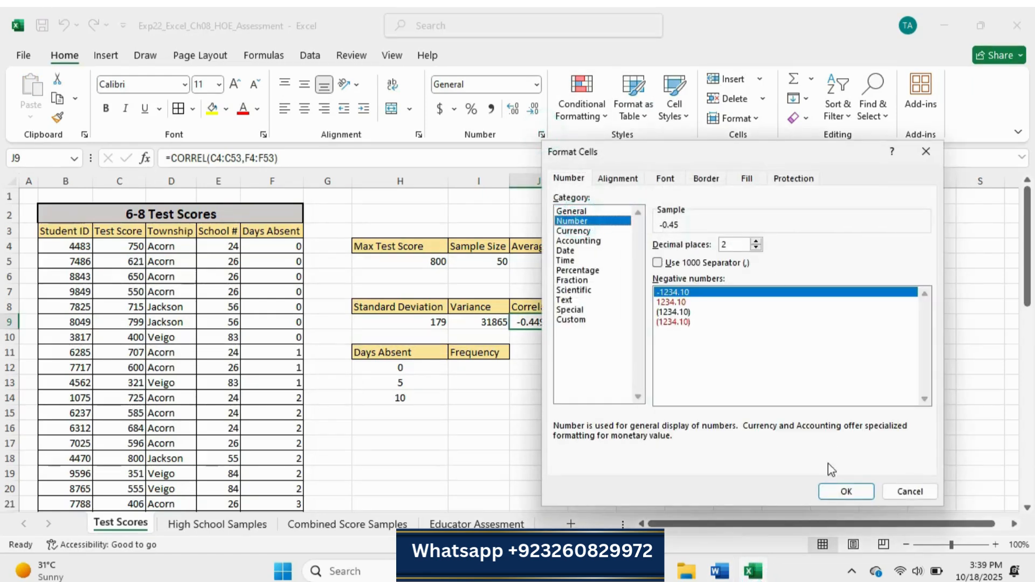
click(846, 491)
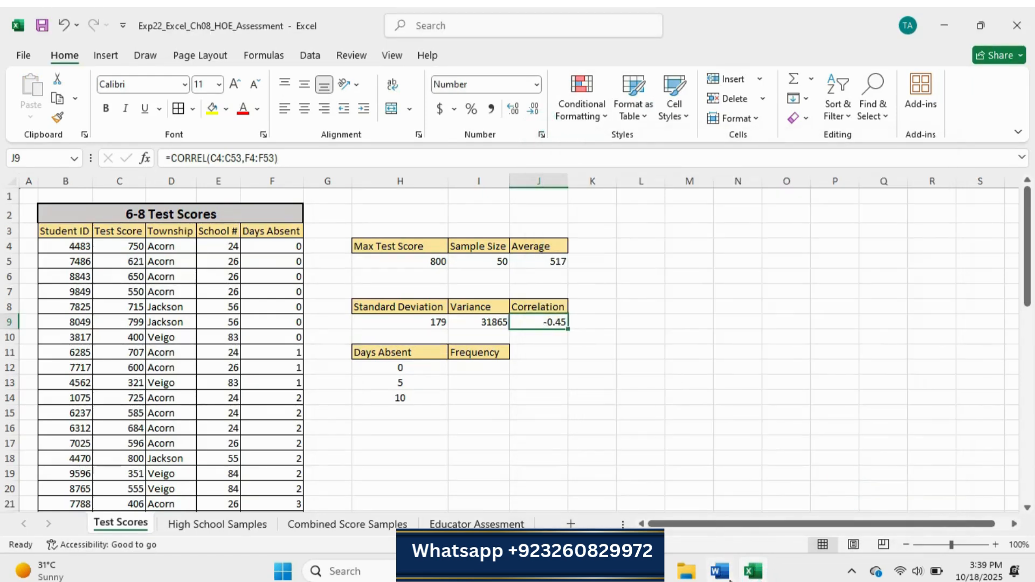
Switch to the instructions in Word and make the step 4 text bold, size 10 and highlighted in yellow.
click(720, 570)
scroll(384, 317, down, 2)
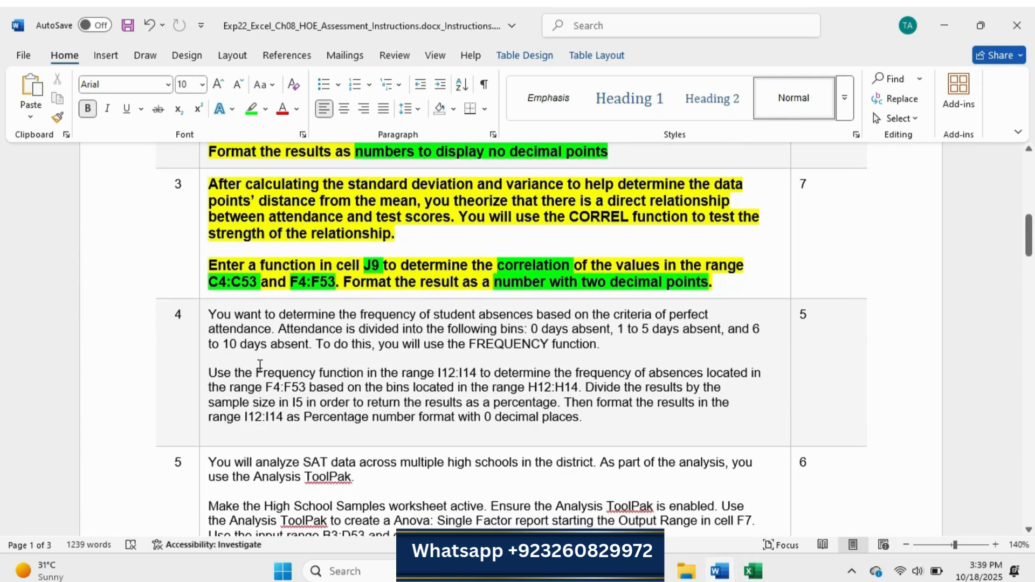
click(203, 358)
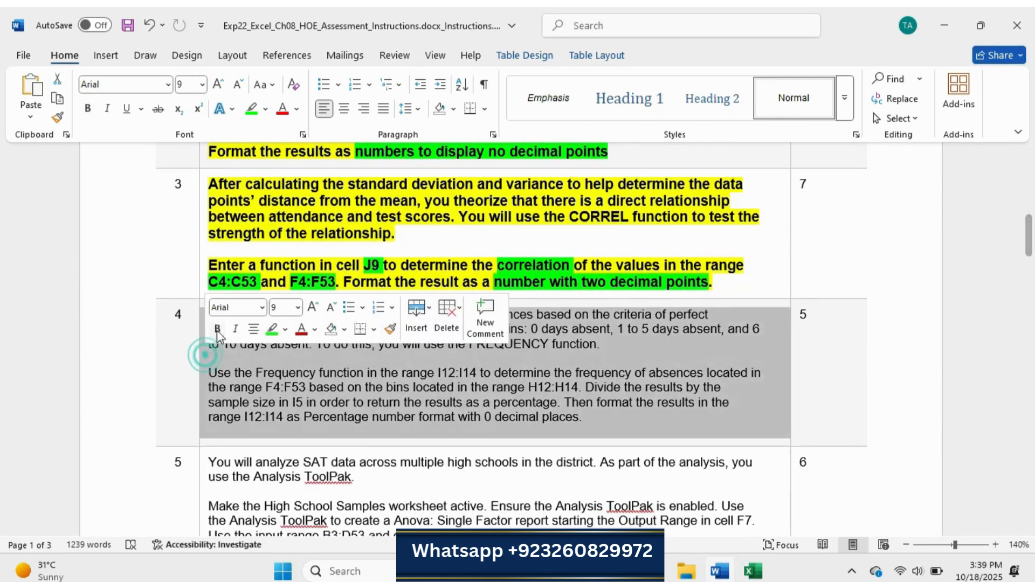
click(216, 329)
click(313, 308)
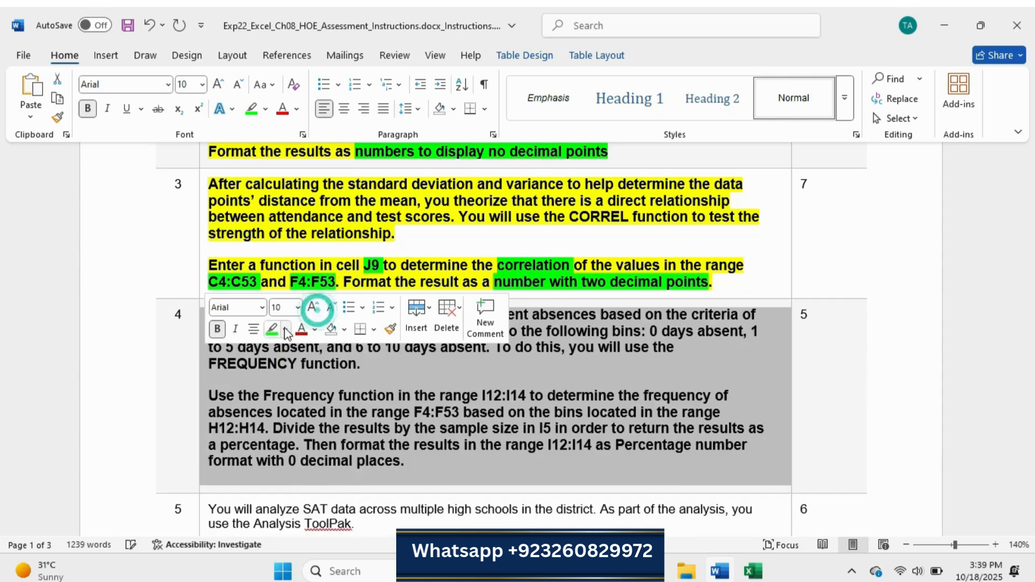
click(285, 330)
click(281, 387)
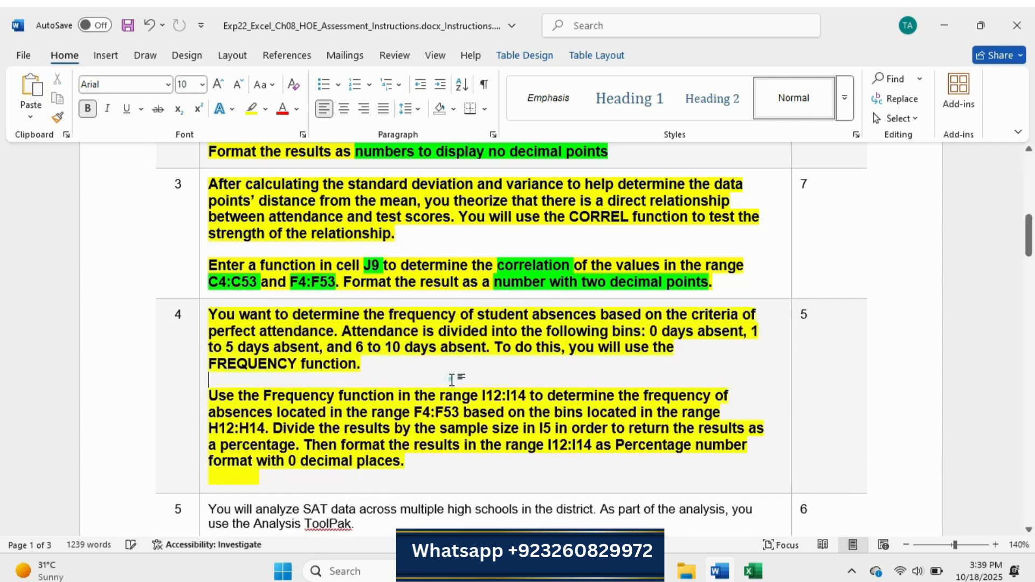
click(452, 379)
Highlight "Frequency function", "I12:I14", "F4:F53" and "the range H12:H14." in bright green in step 4's frequency instruction.
drag(266, 388, 379, 397)
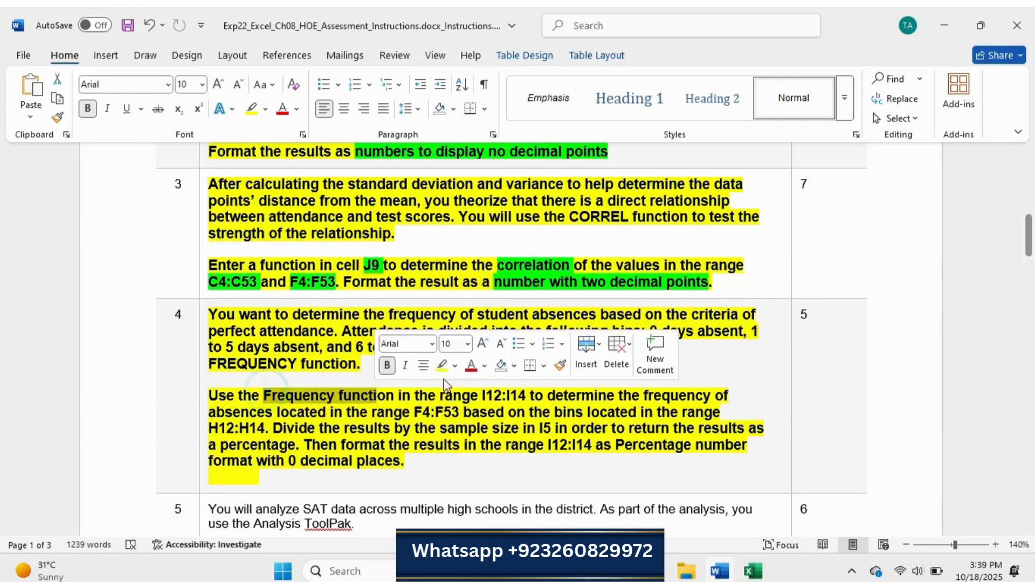
click(455, 366)
click(468, 420)
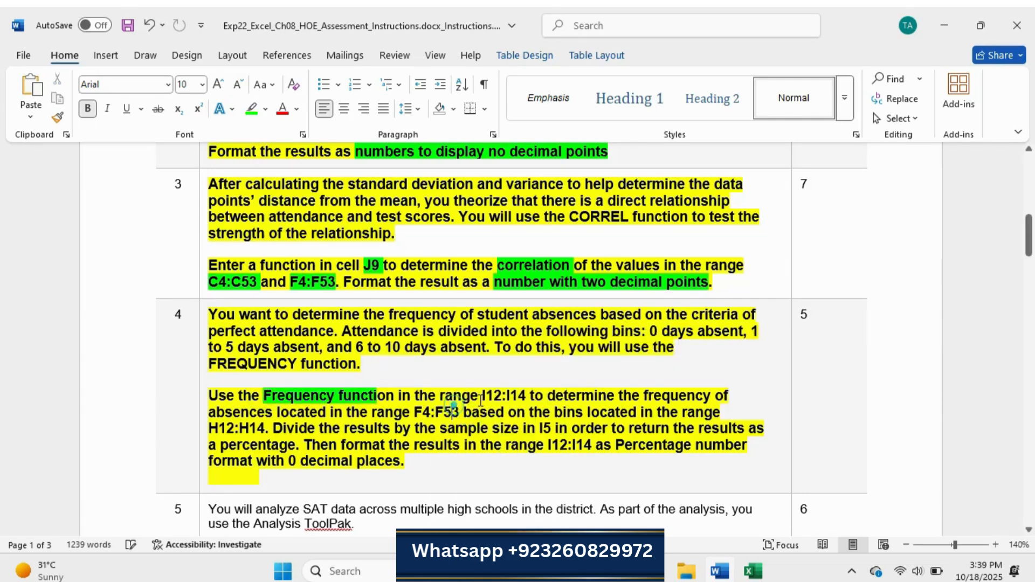
drag(484, 395, 528, 398)
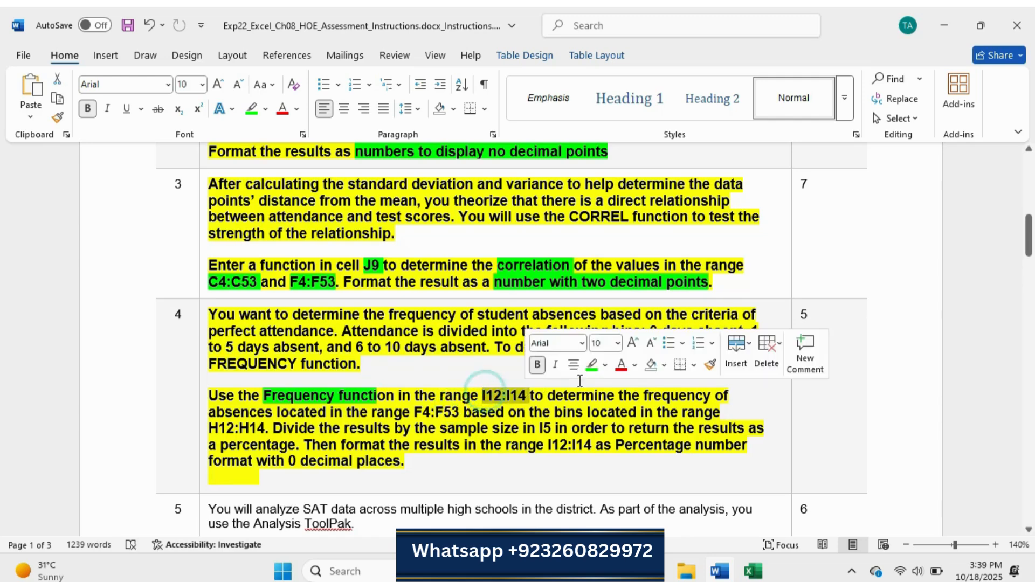
click(592, 365)
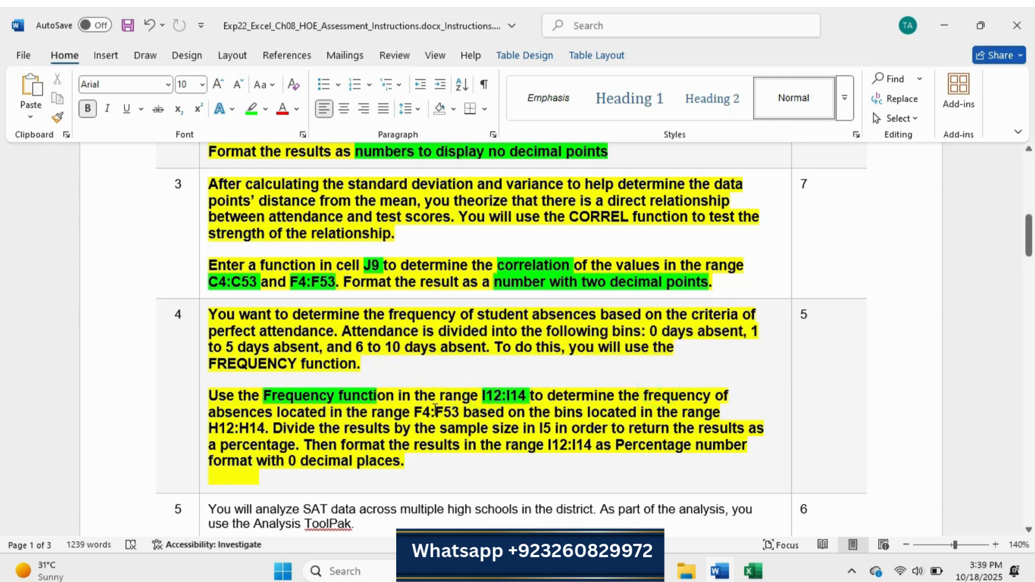
drag(415, 413, 461, 413)
click(520, 386)
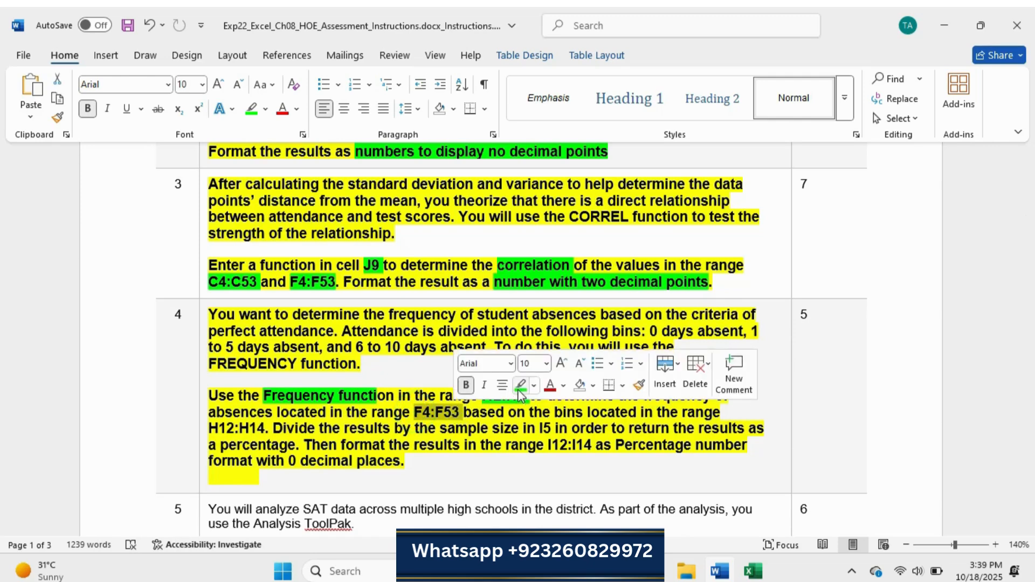
click(521, 420)
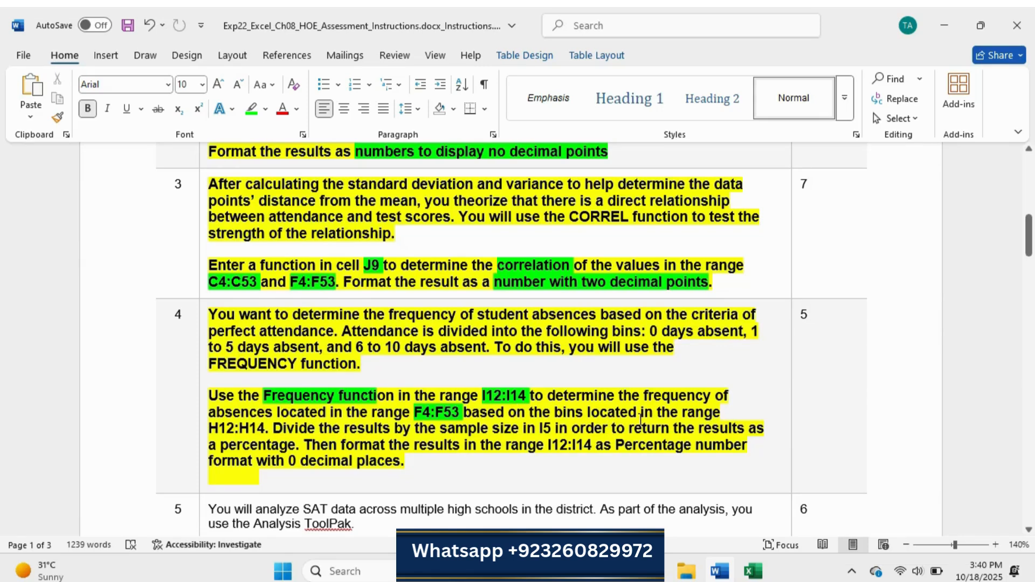
drag(657, 413, 269, 430)
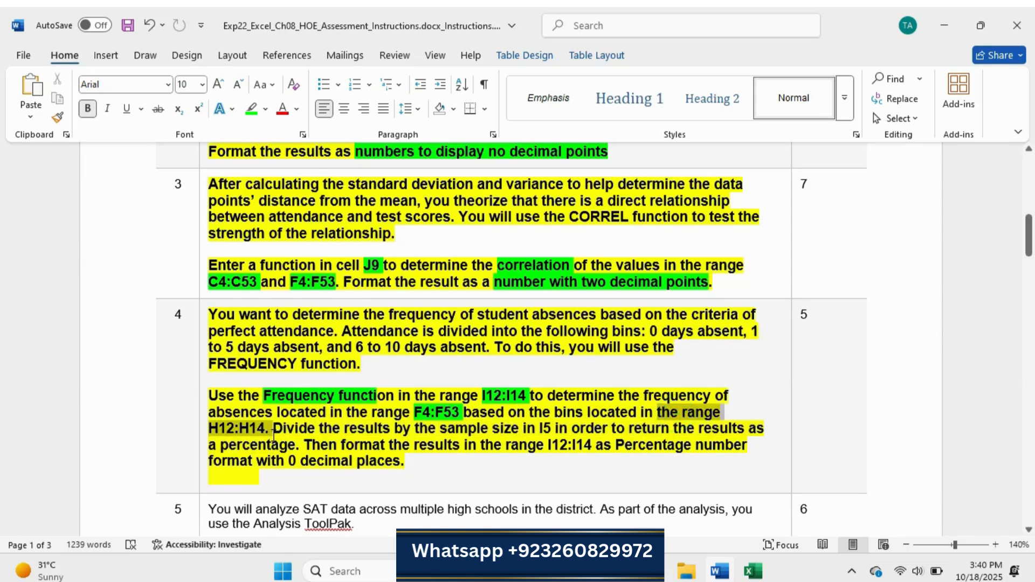
click(340, 410)
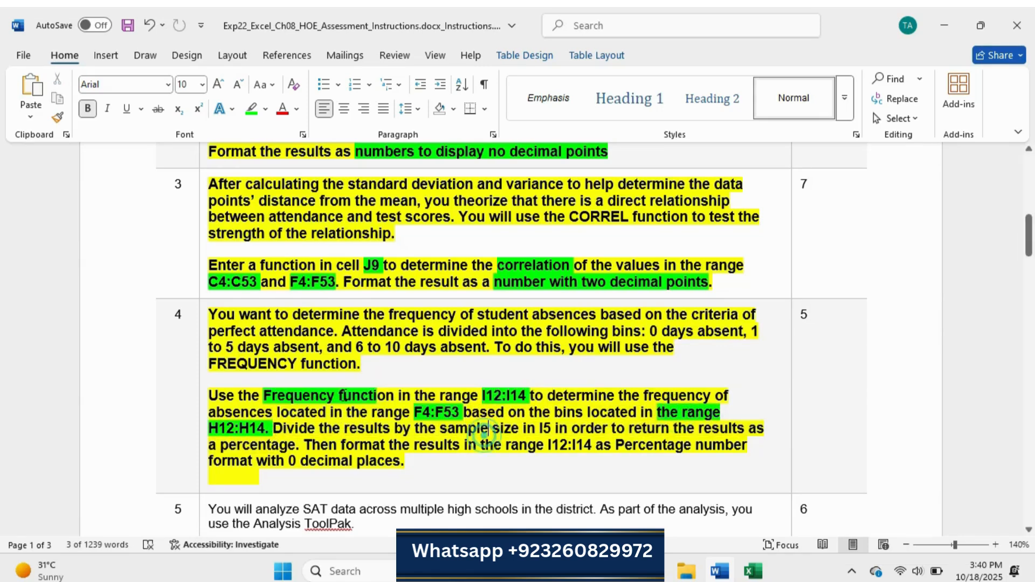
Switch to Excel and start a FREQUENCY function in I12 with F4:F53 as the data array, checking the range in the Word instructions.
click(759, 576)
click(475, 369)
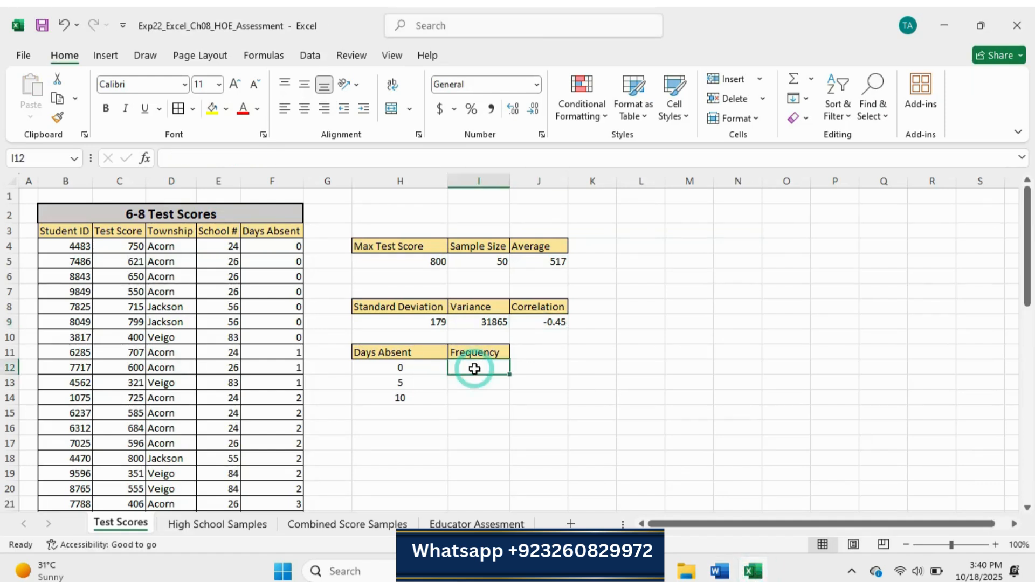
text(=)
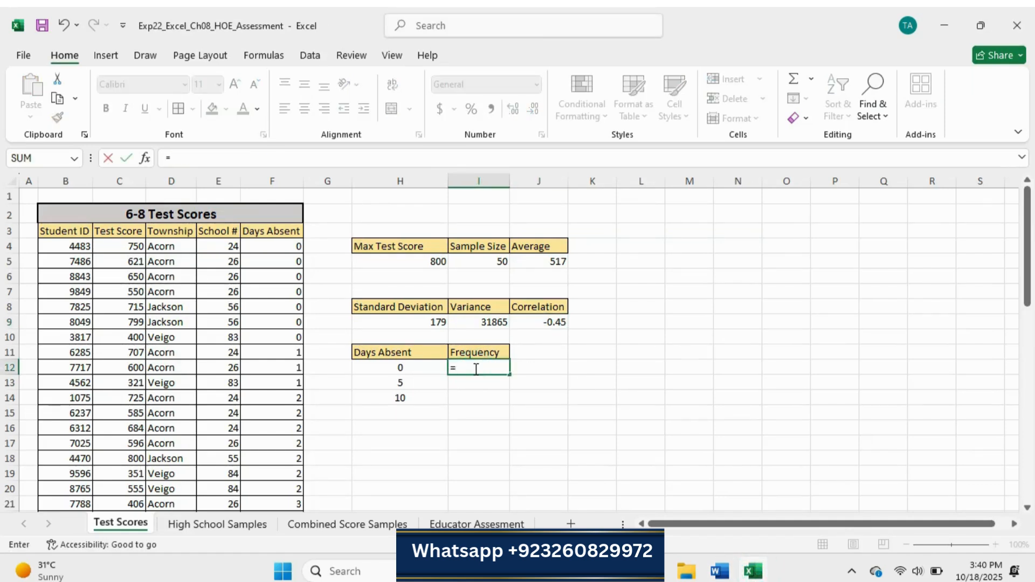
text(fre)
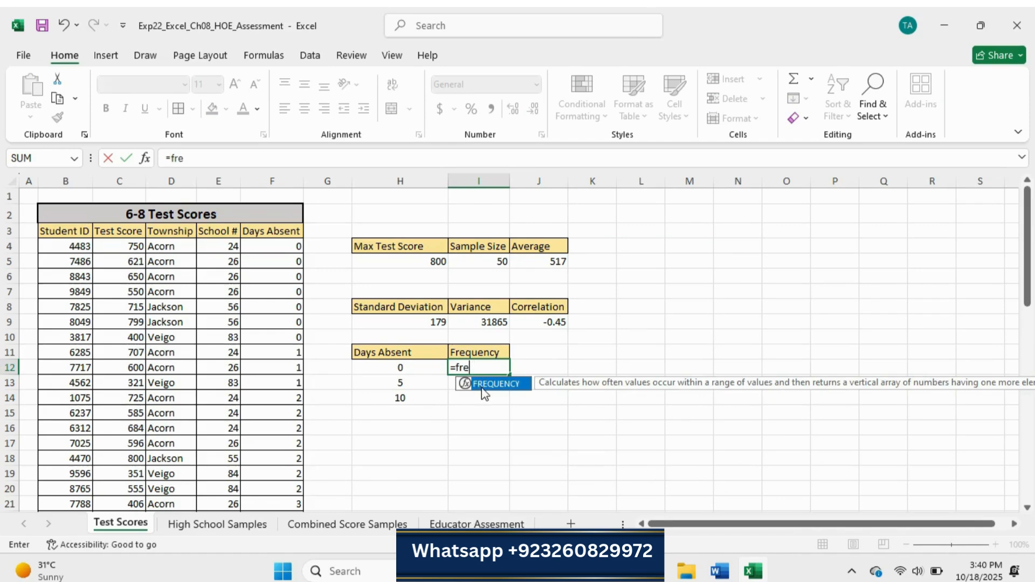
double_click(484, 388)
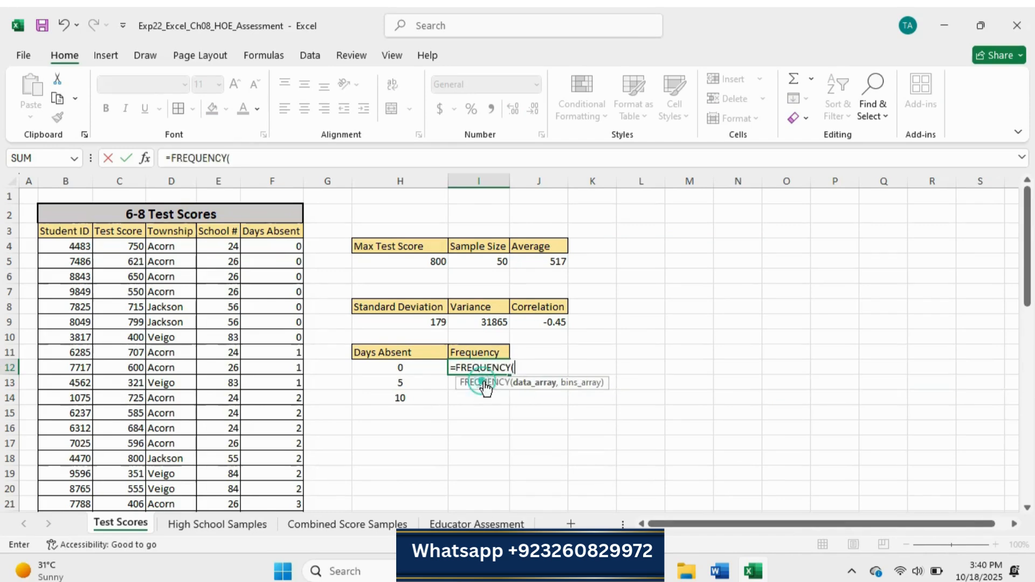
click(719, 571)
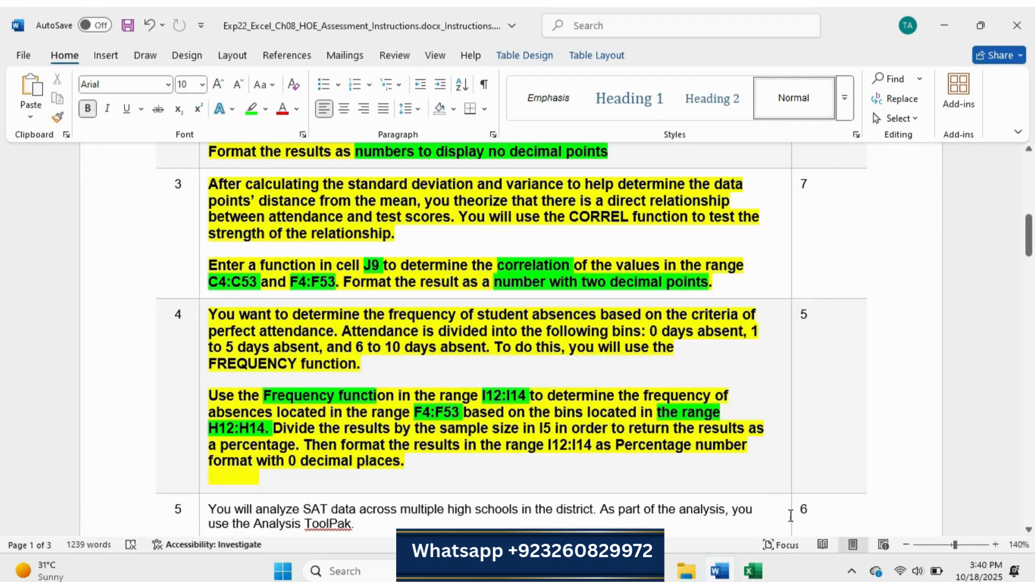
click(753, 570)
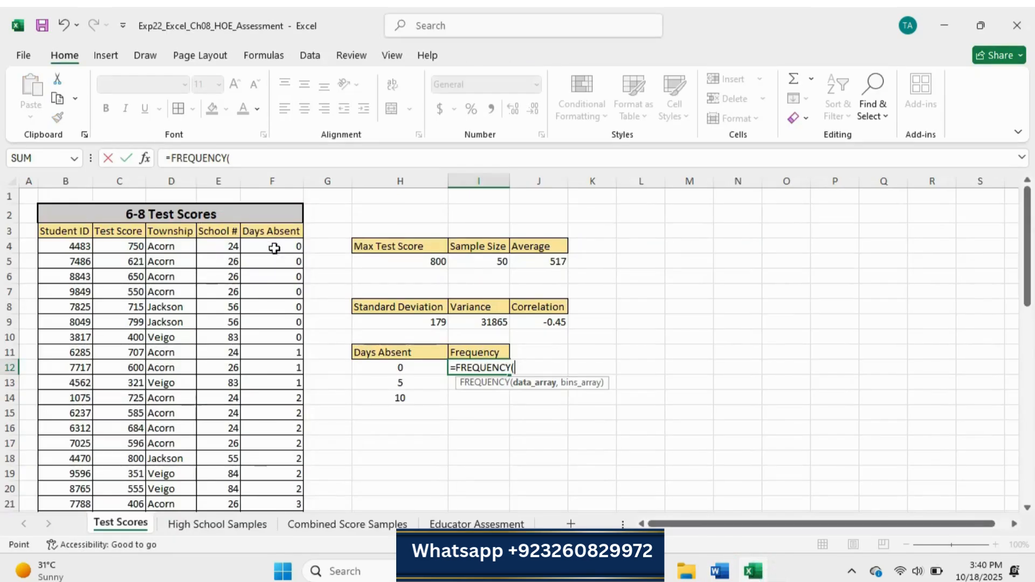
drag(275, 248, 283, 467)
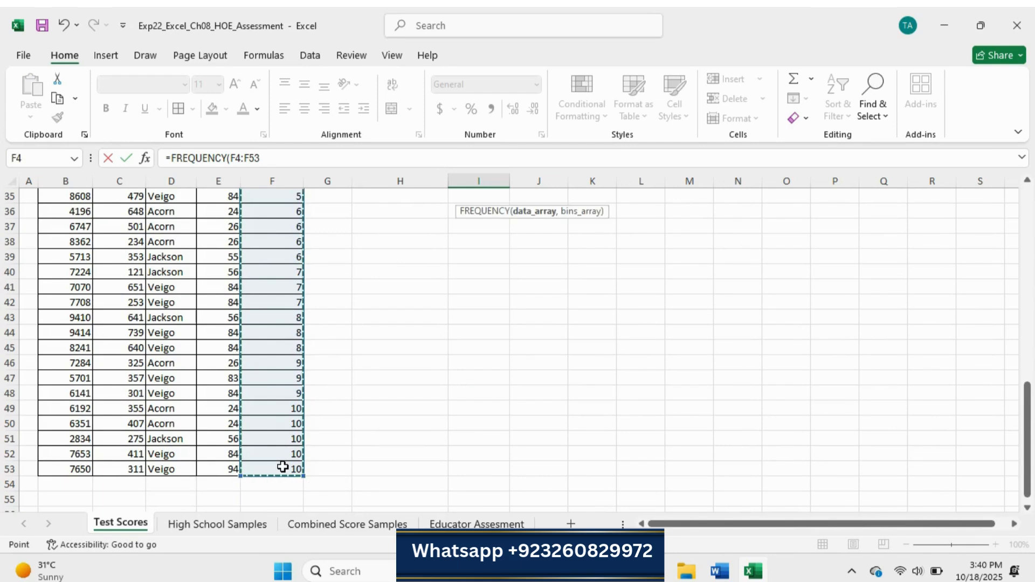
text(,)
scroll(497, 412, up, 11)
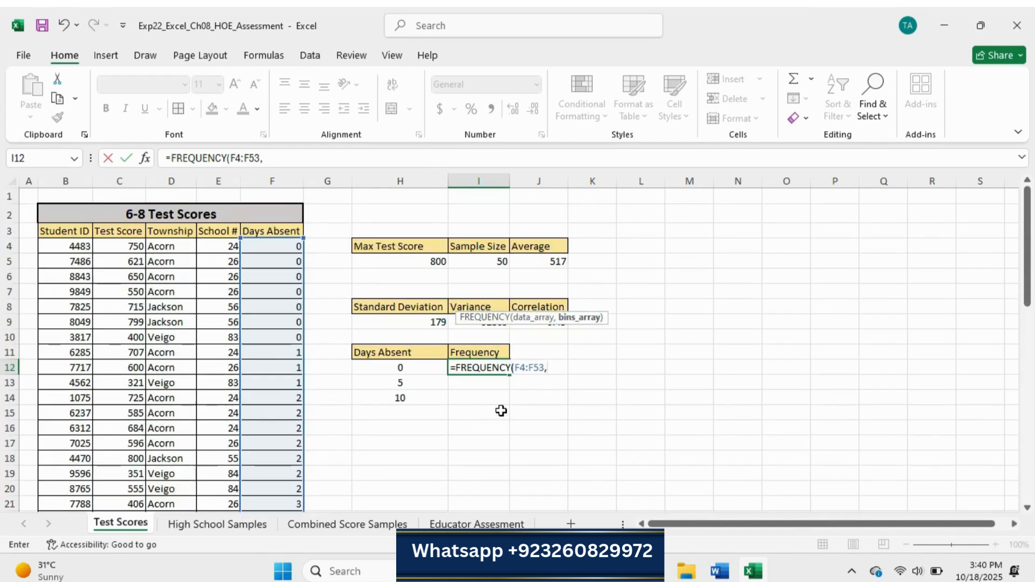
Check the bins range in the Word instructions and complete the FREQUENCY formula in I12 with H12:H14 as the bins array.
mouse_move(724, 577)
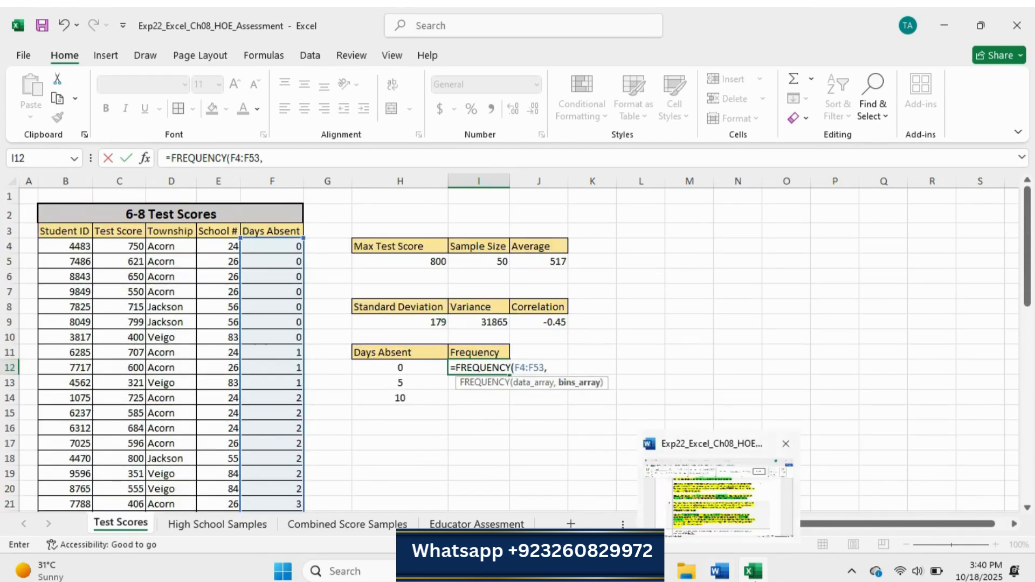
click(719, 573)
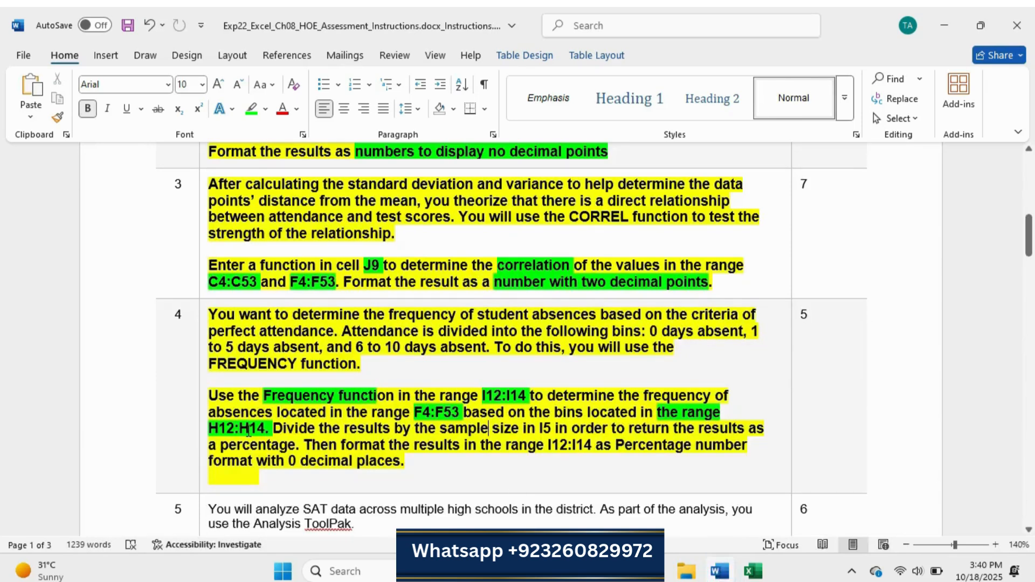
click(753, 570)
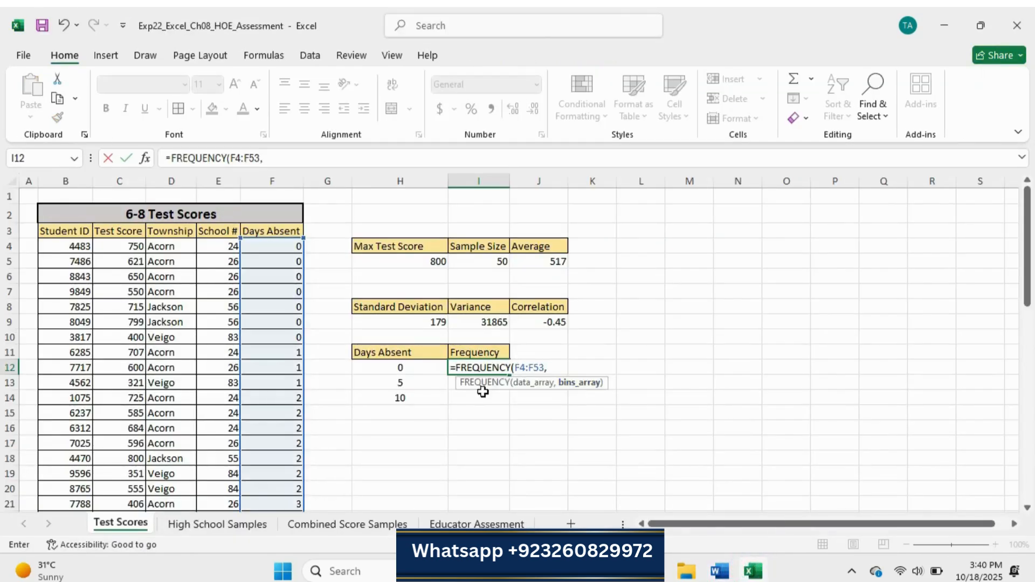
drag(406, 370, 409, 398)
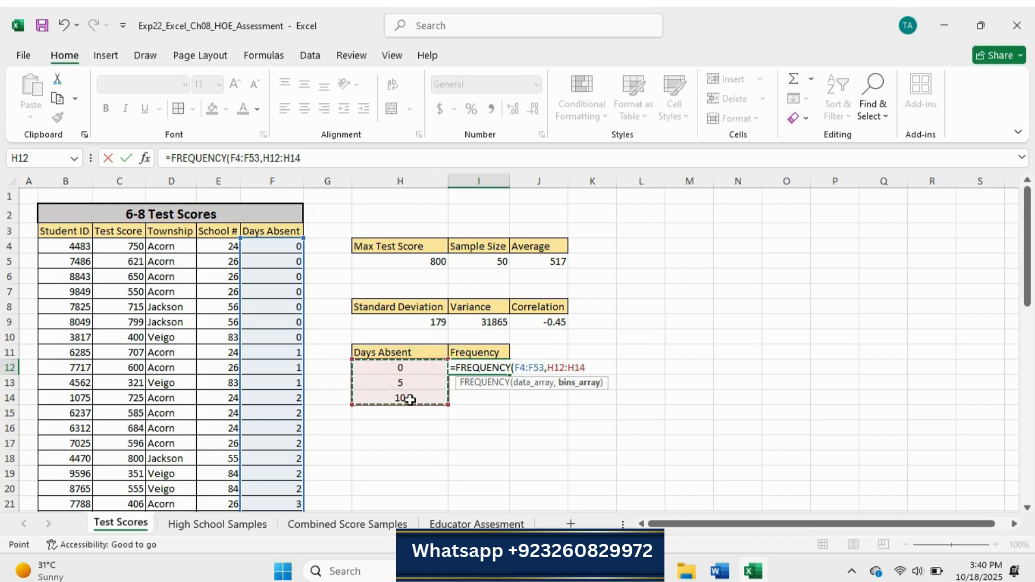
key(Return)
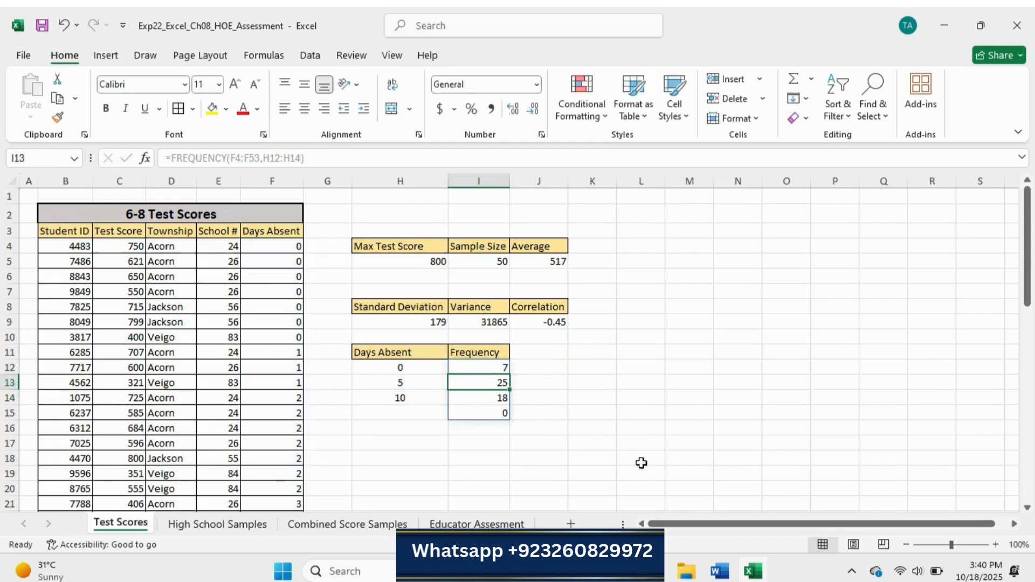
Switch to Word and highlight "I12:I14" and "Percentage number format with 0 decimal places." in bright green in step 4's formatting instruction.
click(720, 571)
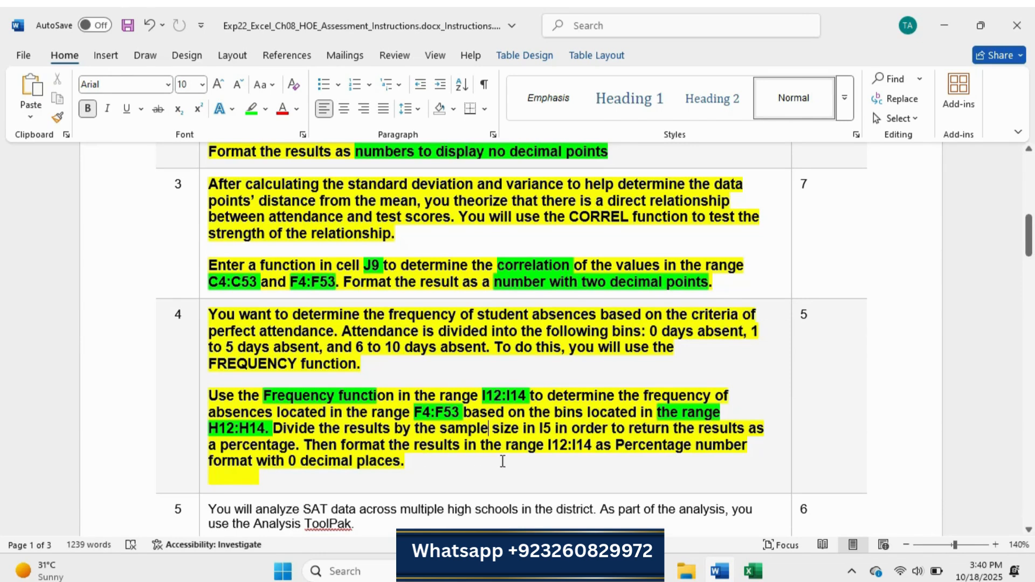
drag(549, 446, 593, 448)
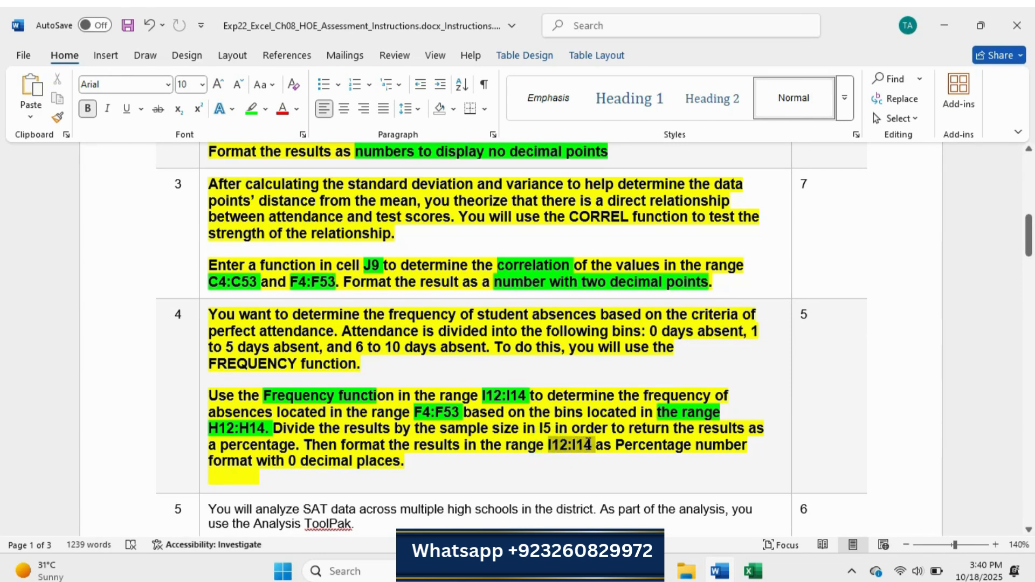
click(655, 423)
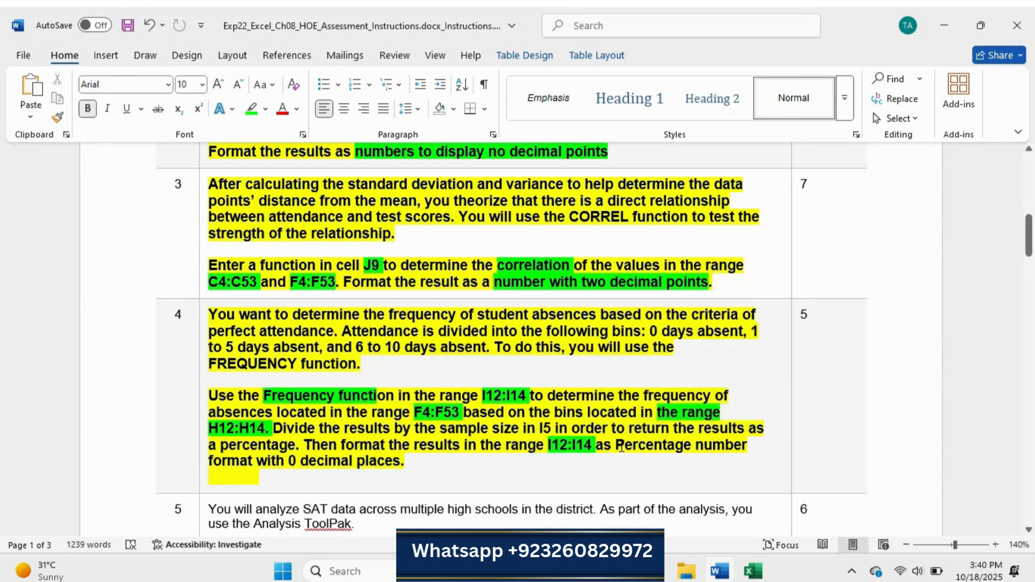
drag(474, 470, 615, 446)
click(441, 445)
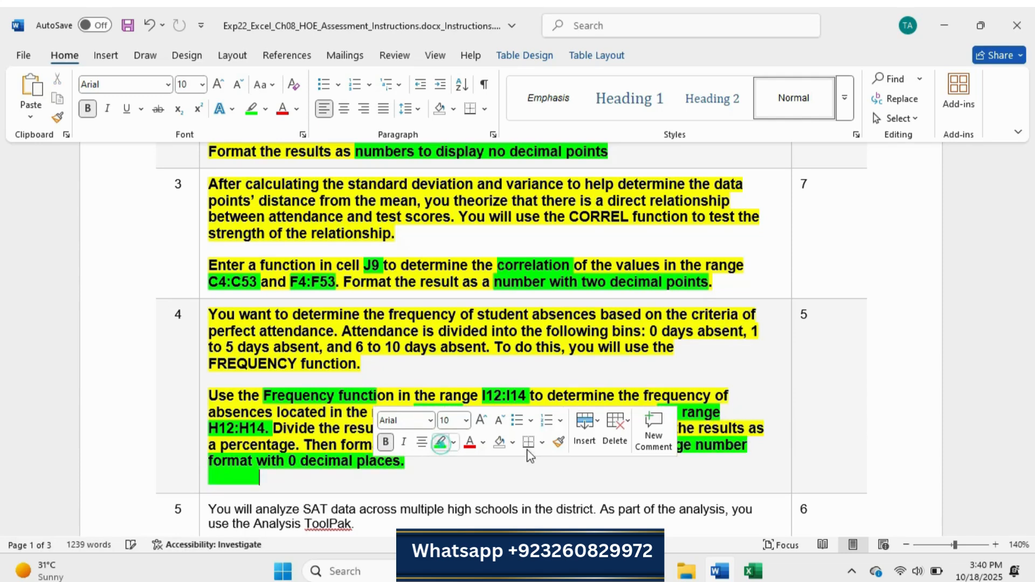
Switch to Excel, try the Percentage format on I12:I14, and undo both that format and the frequency formula.
click(753, 571)
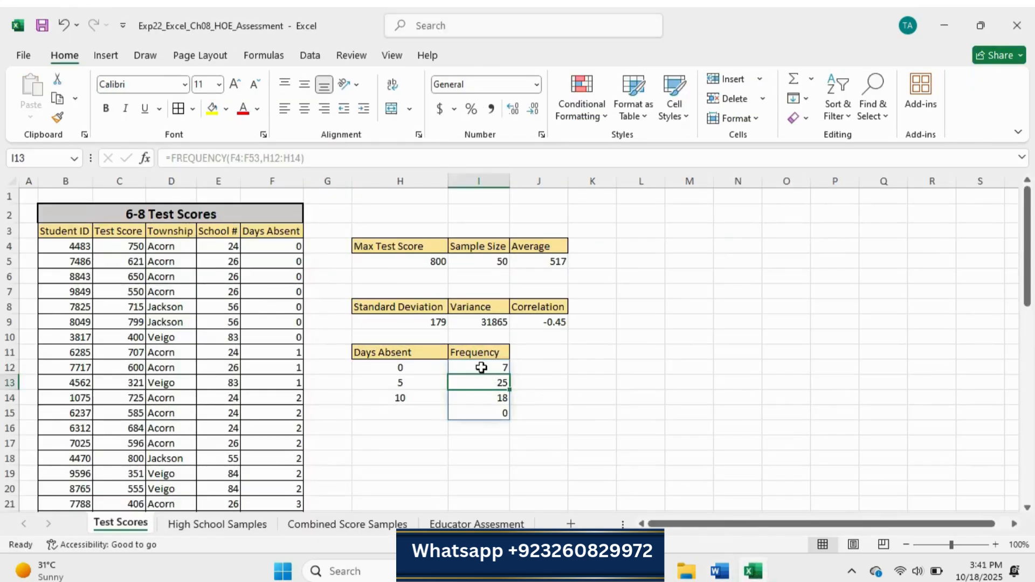
drag(478, 368, 487, 397)
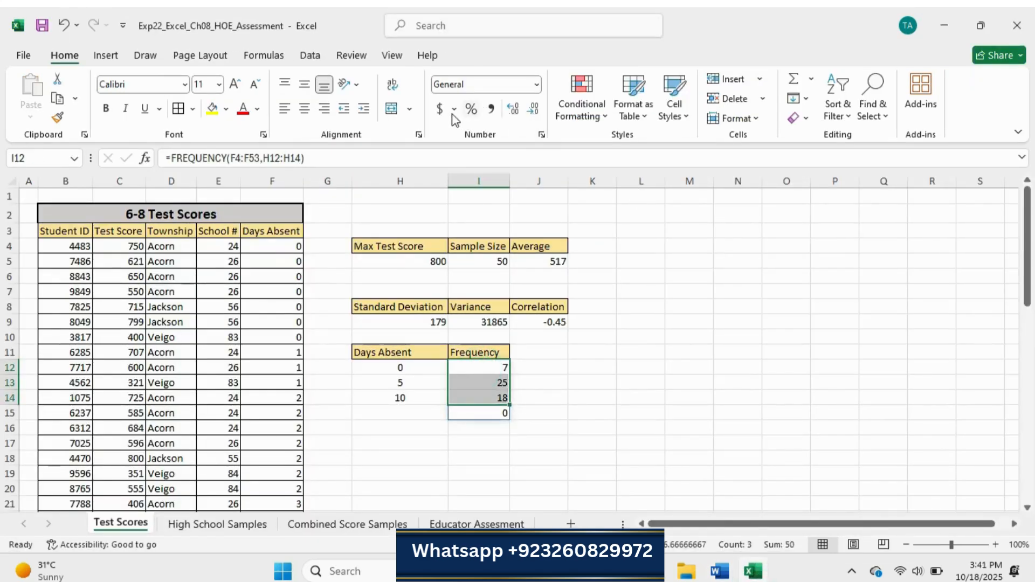
click(475, 109)
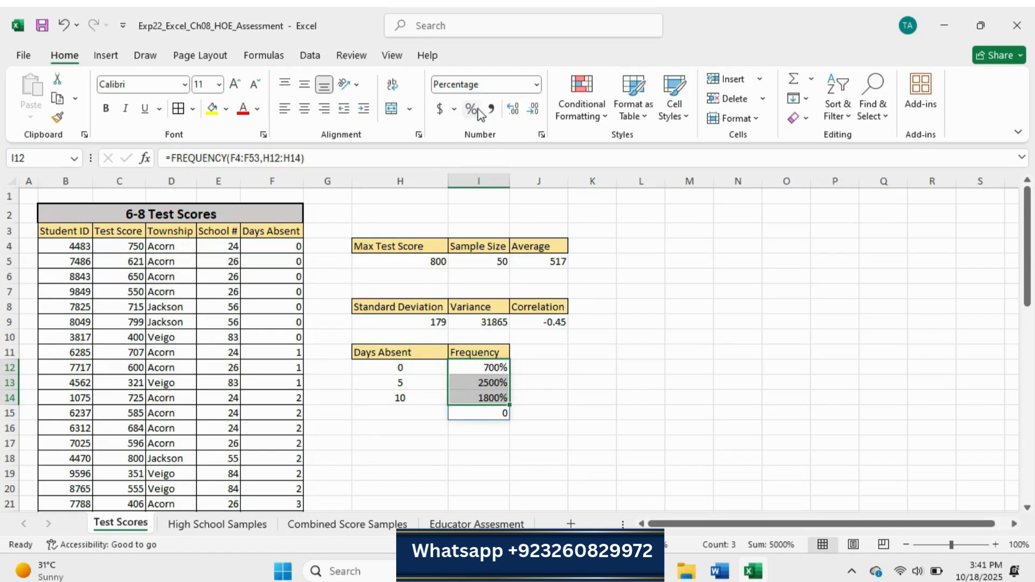
key(ctrl+z)
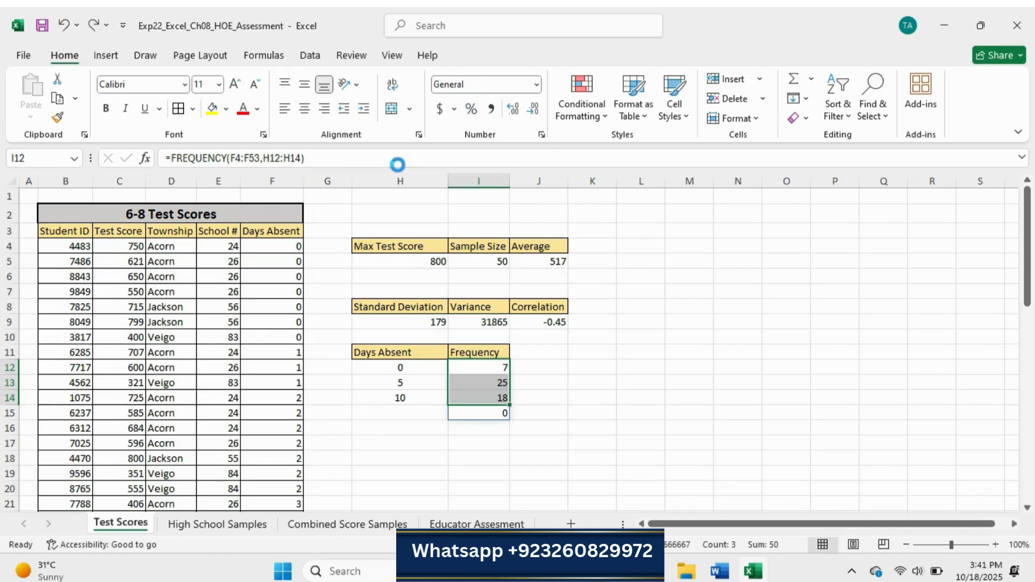
key(ctrl+z)
Enter =FREQUENCY(F4:F53,H12:H14)/ in cell I12, leaving the formula open for its divisor.
click(480, 367)
text(=)
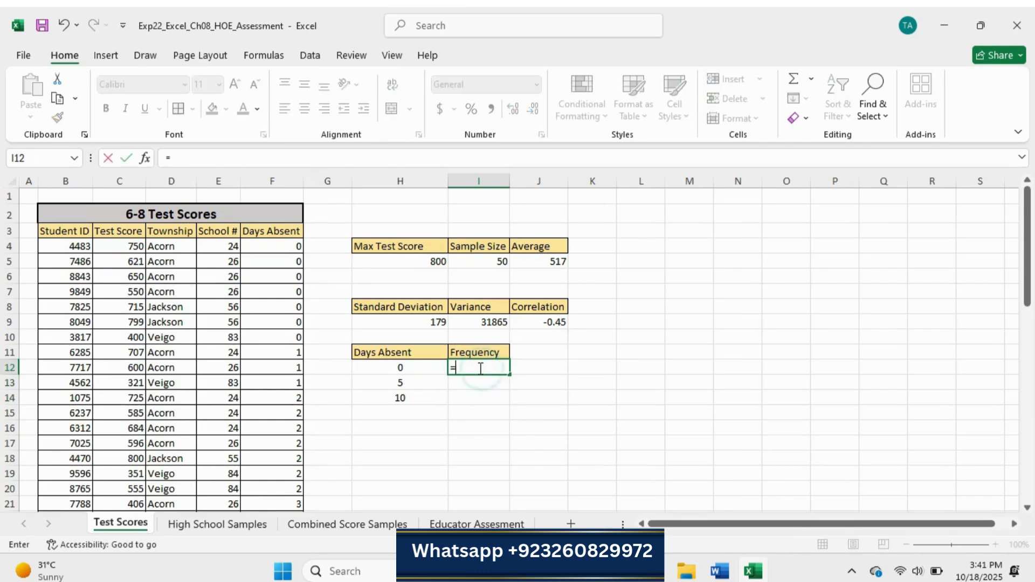
text(fre)
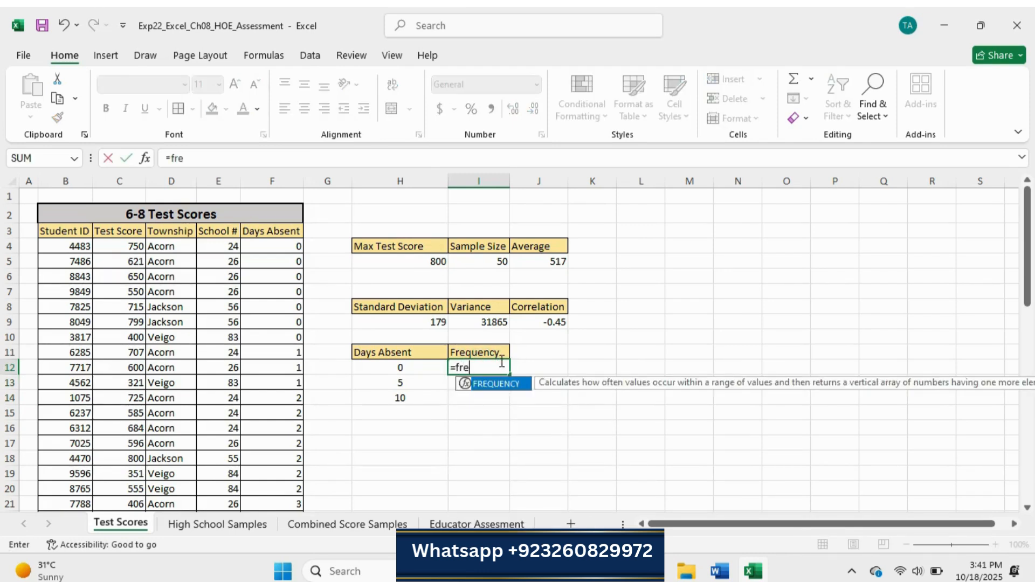
double_click(489, 384)
drag(280, 246, 267, 473)
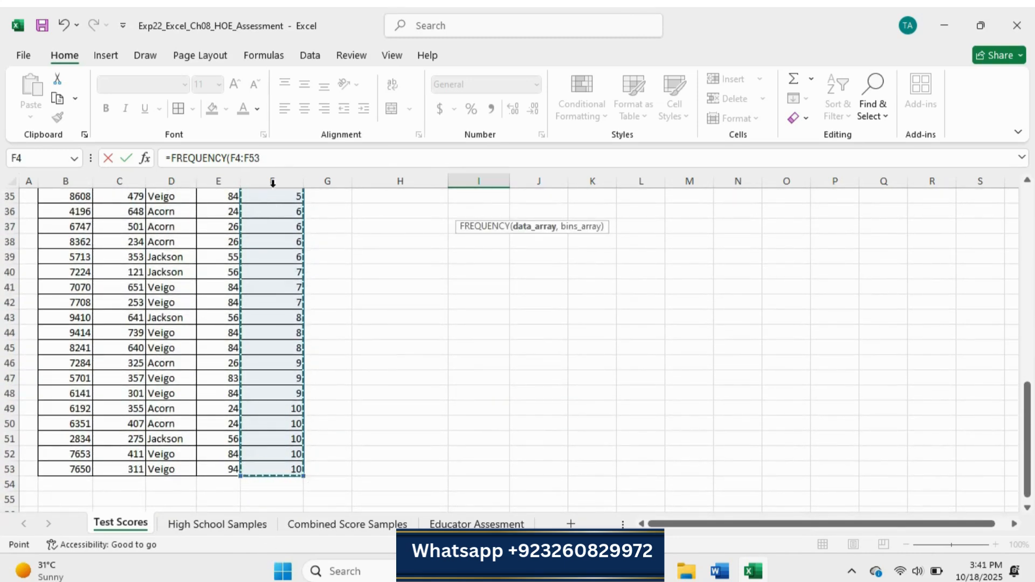
click(306, 152)
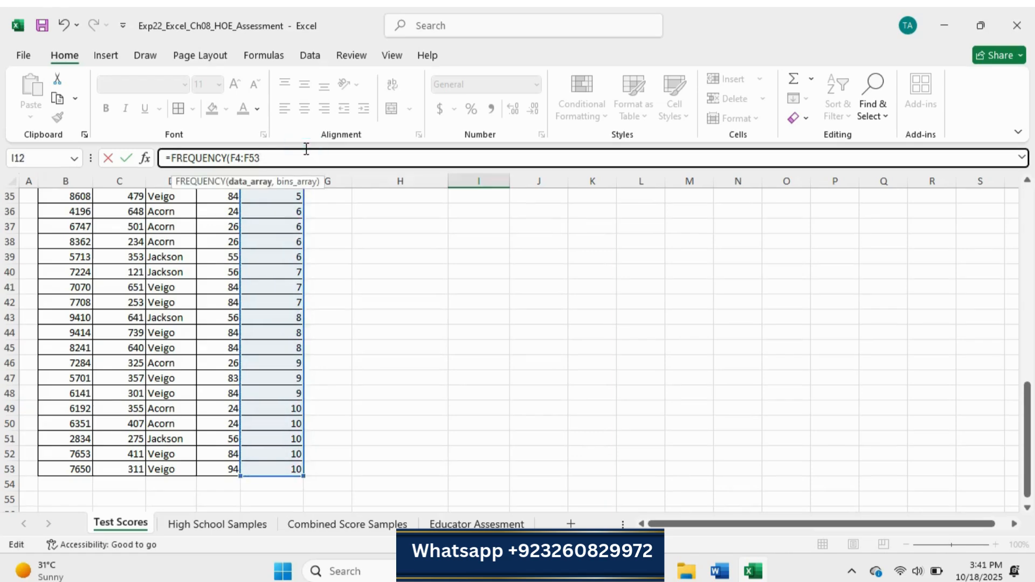
text(,)
scroll(446, 279, up, 10)
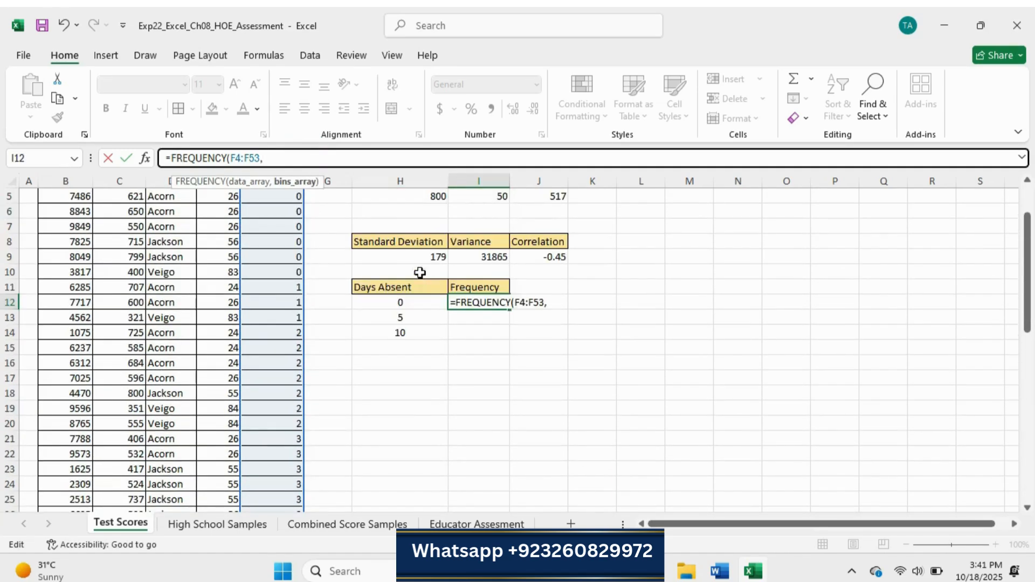
drag(390, 303, 393, 333)
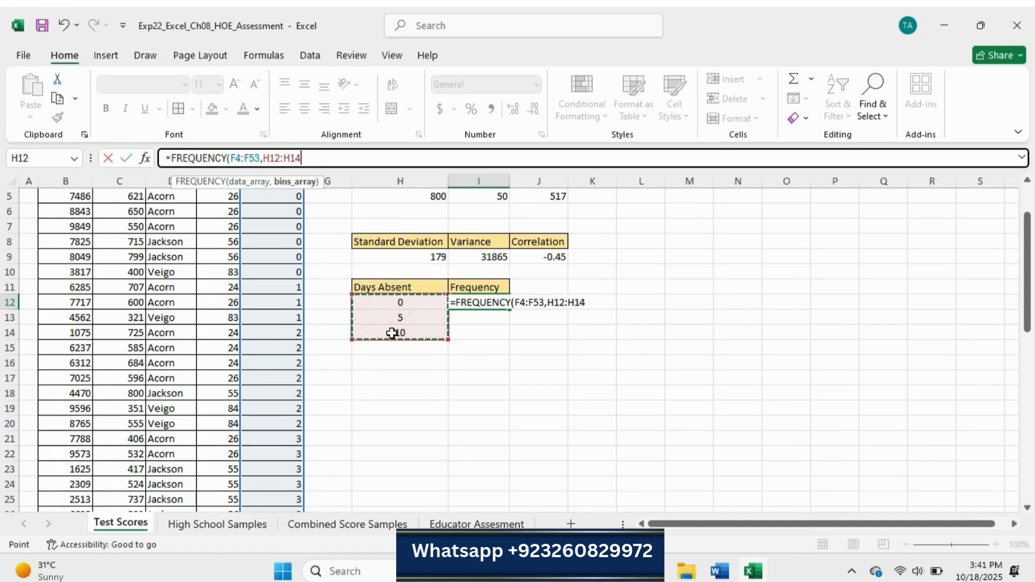
text()/)
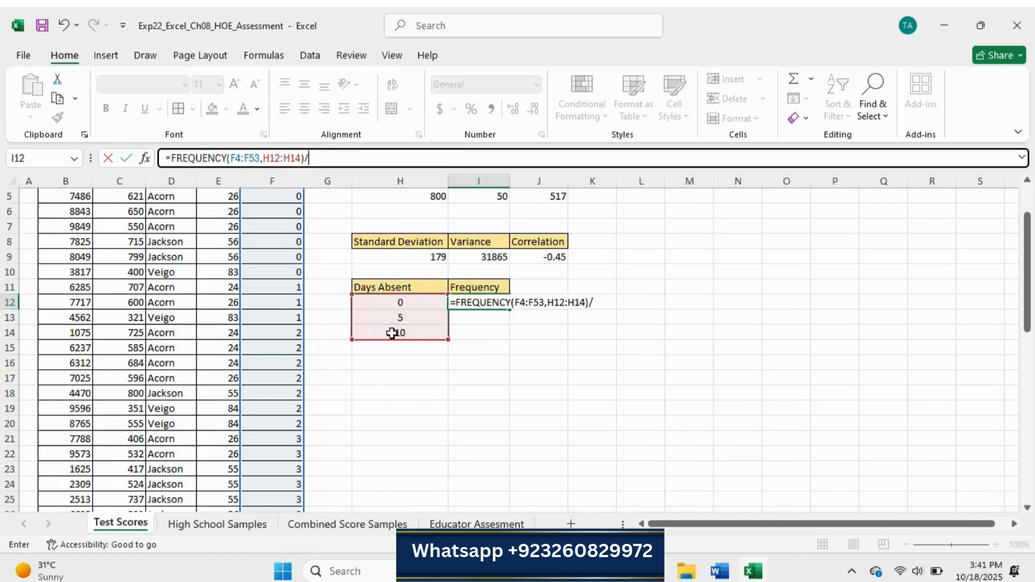
Highlight "I5 in order" in bright green in Word's step 4, and finish the I12 formula in Excel by dividing by I5.
click(723, 573)
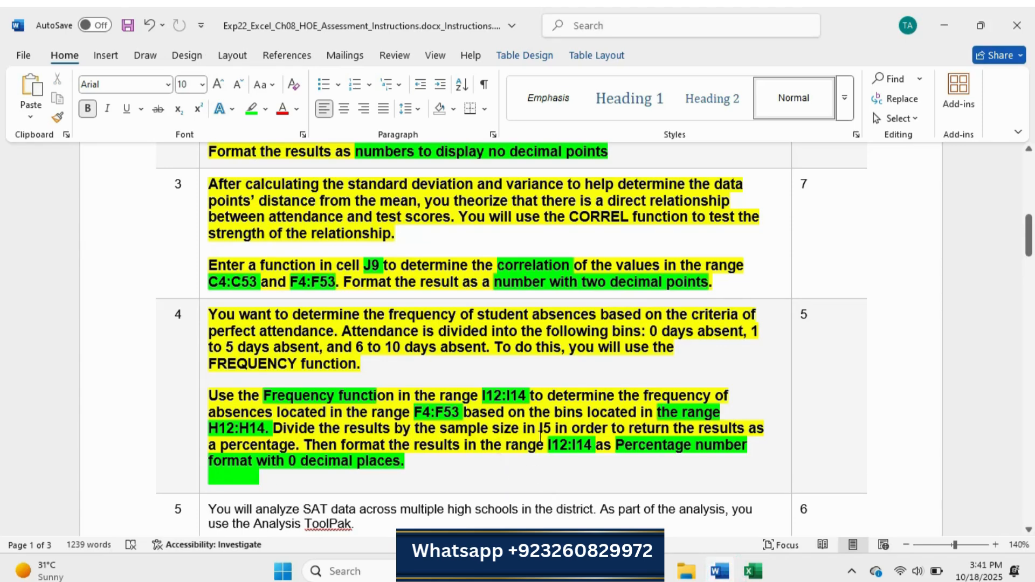
drag(546, 429, 599, 429)
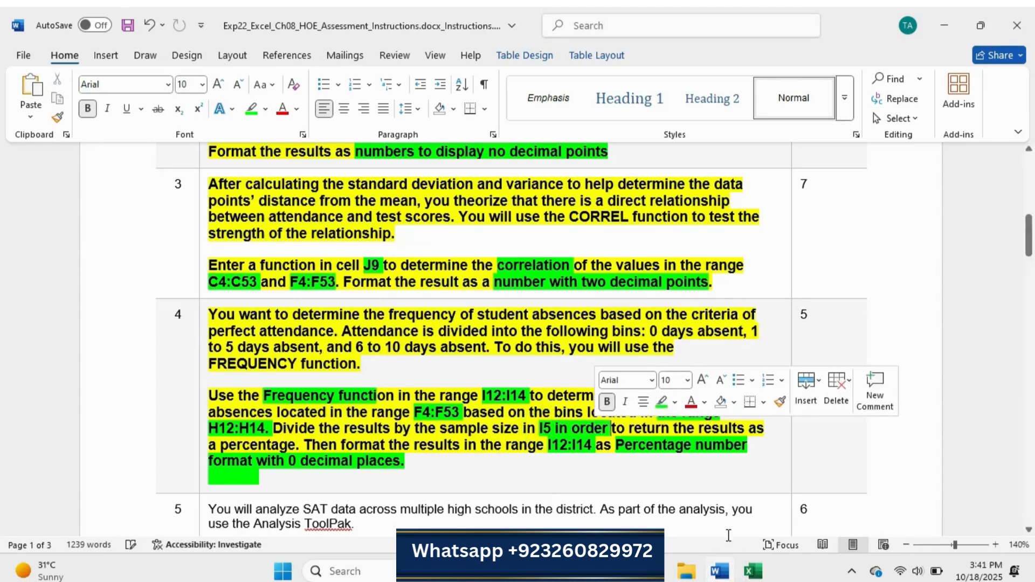
click(753, 572)
scroll(539, 350, up, 2)
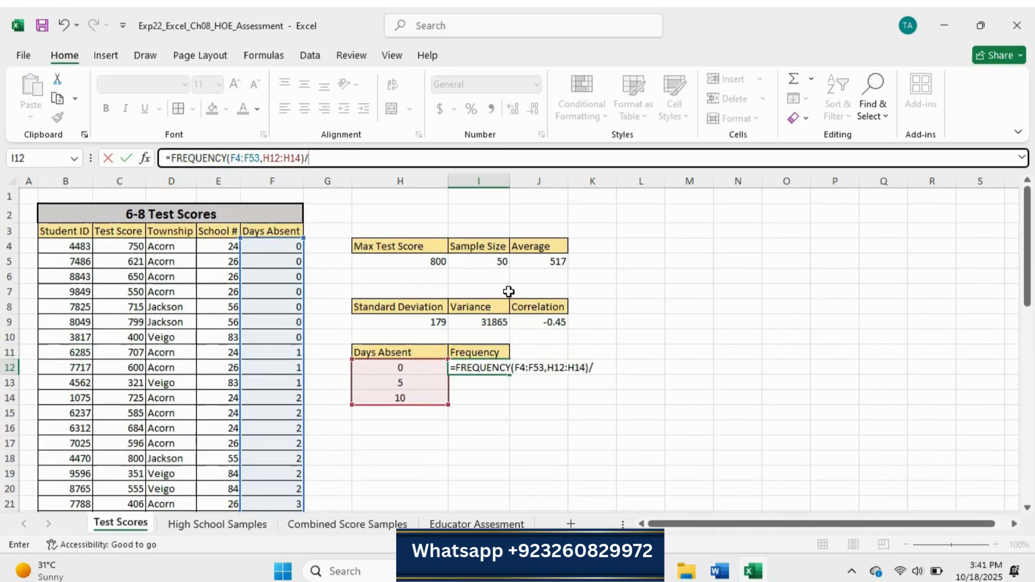
click(482, 262)
key(Return)
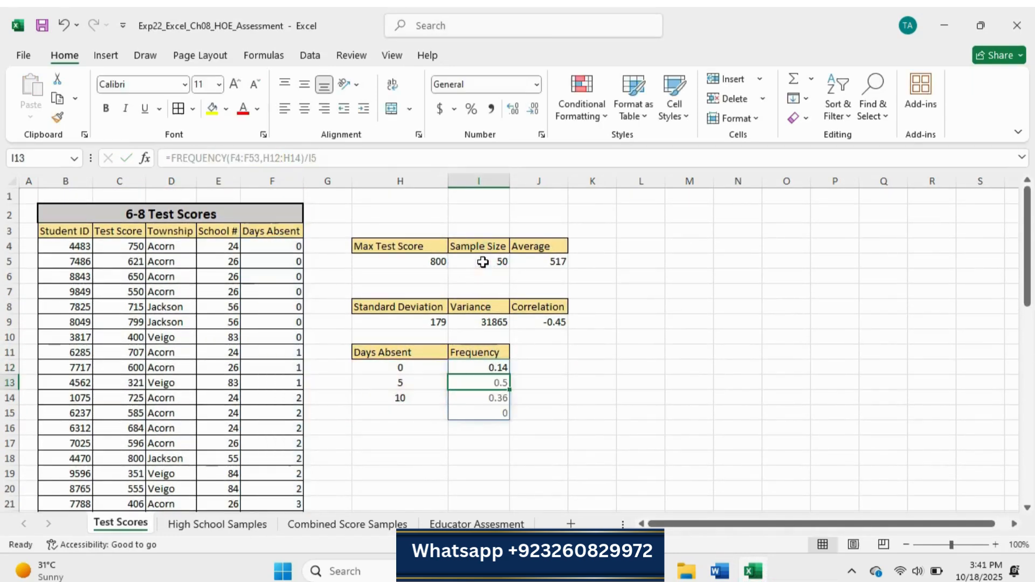
Check step 4's formatting instruction in Word and apply the Percentage format to I12:I14 in Excel.
key(alt+Tab)
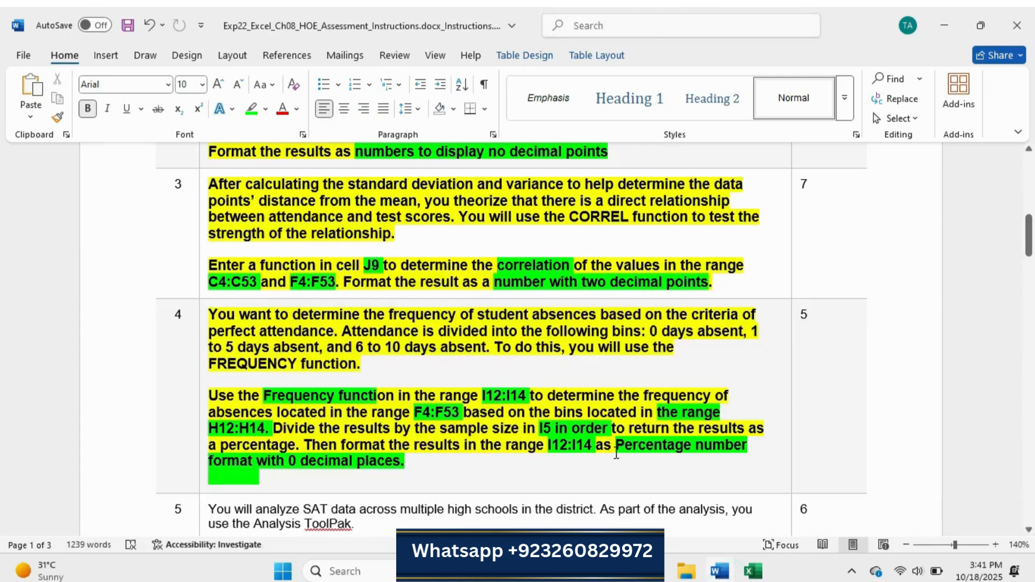
click(754, 571)
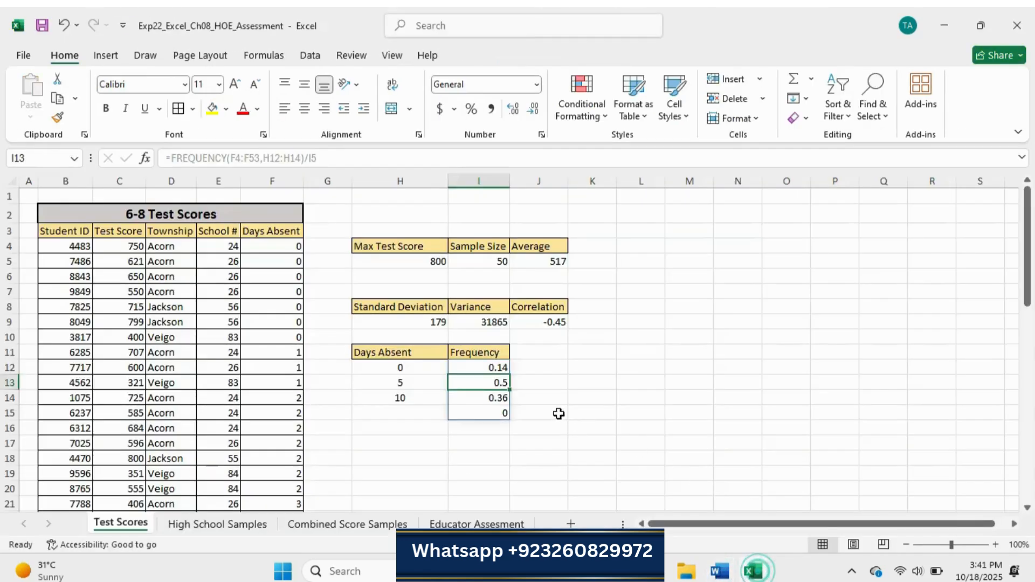
drag(480, 369, 485, 392)
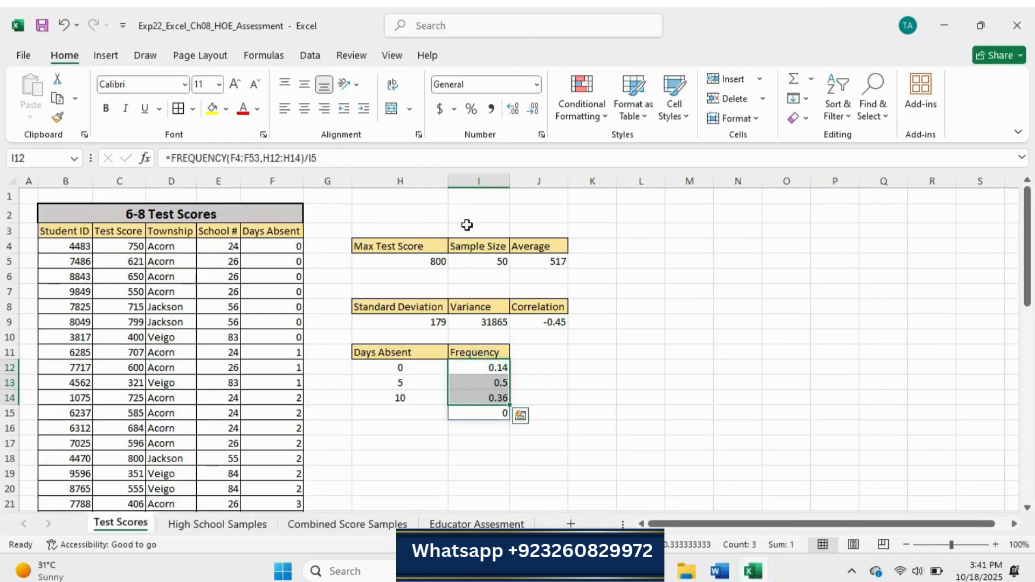
click(471, 111)
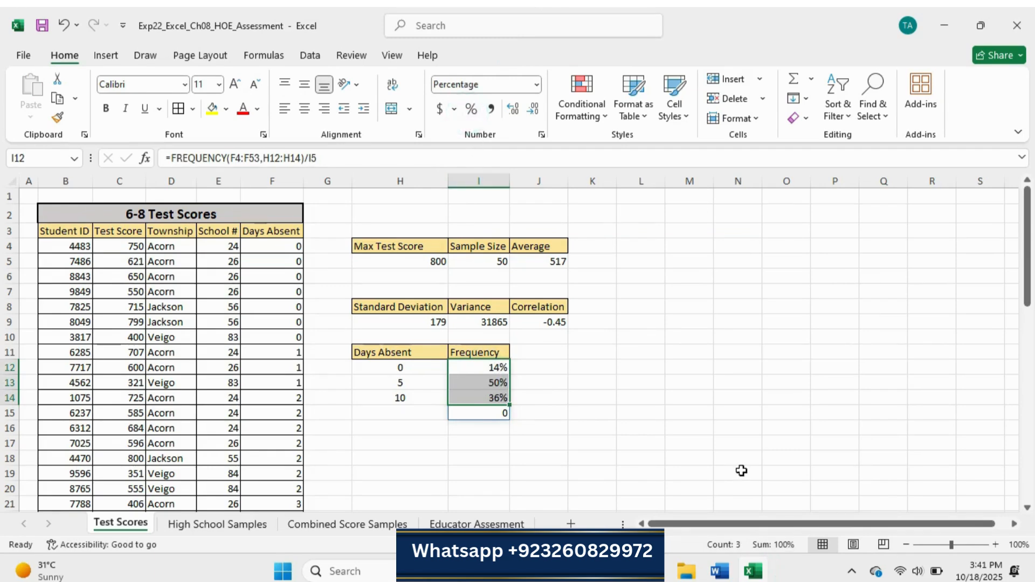
Switch to Word and make step 5's instruction text bold, size 10, with yellow highlighting.
click(729, 573)
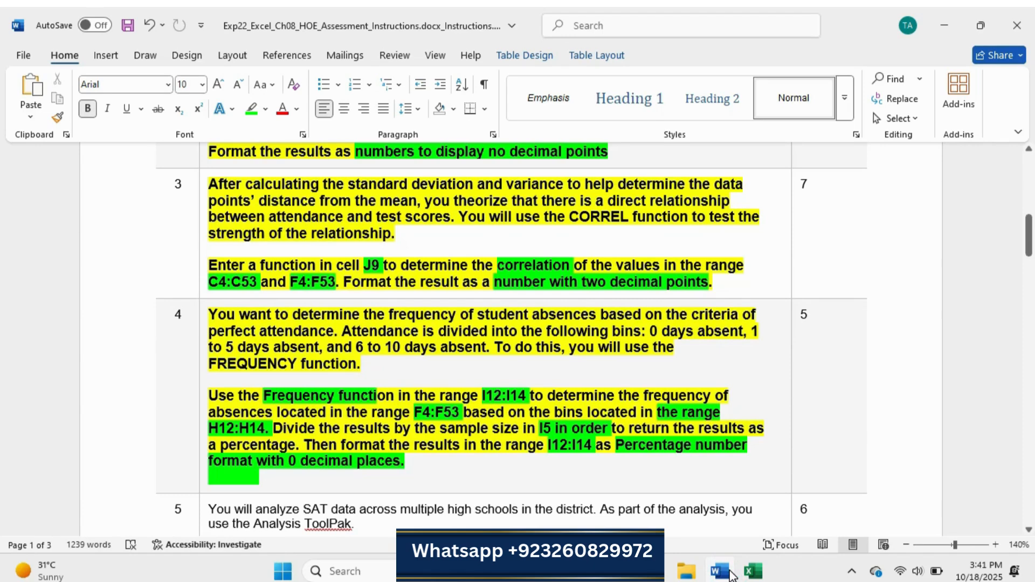
scroll(237, 387, down, 4)
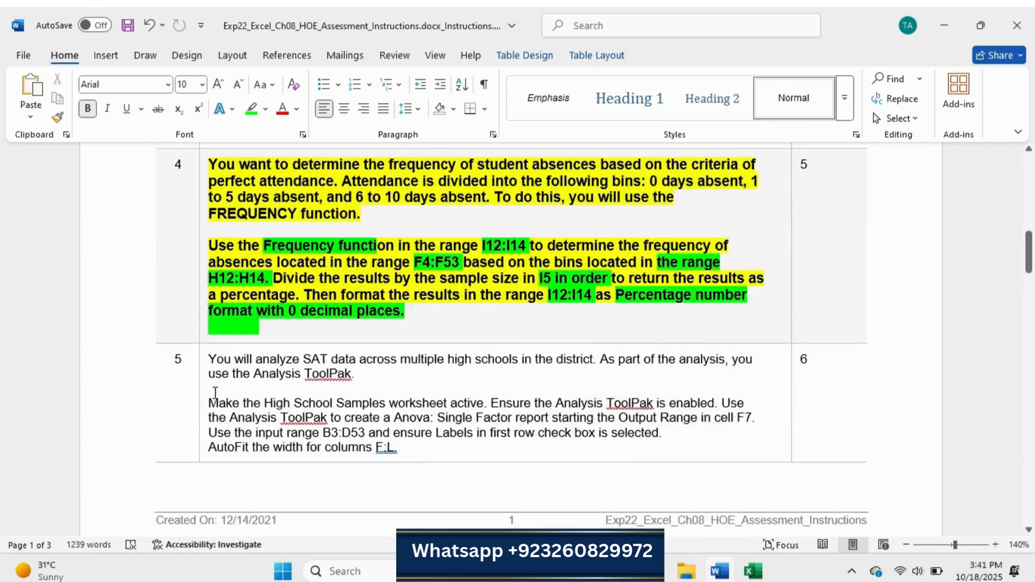
scroll(237, 387, down, 1)
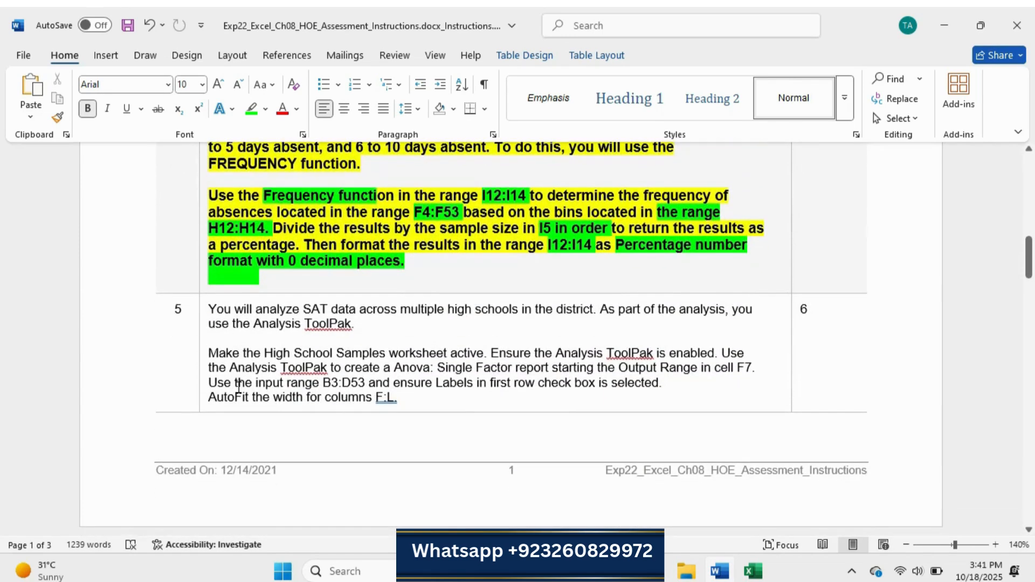
click(204, 363)
click(218, 334)
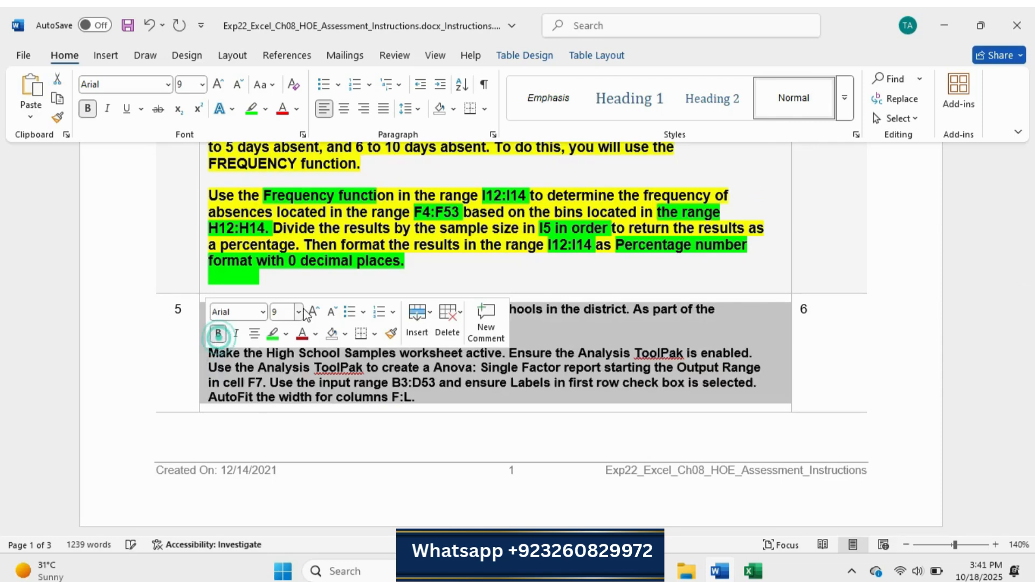
click(313, 312)
click(285, 334)
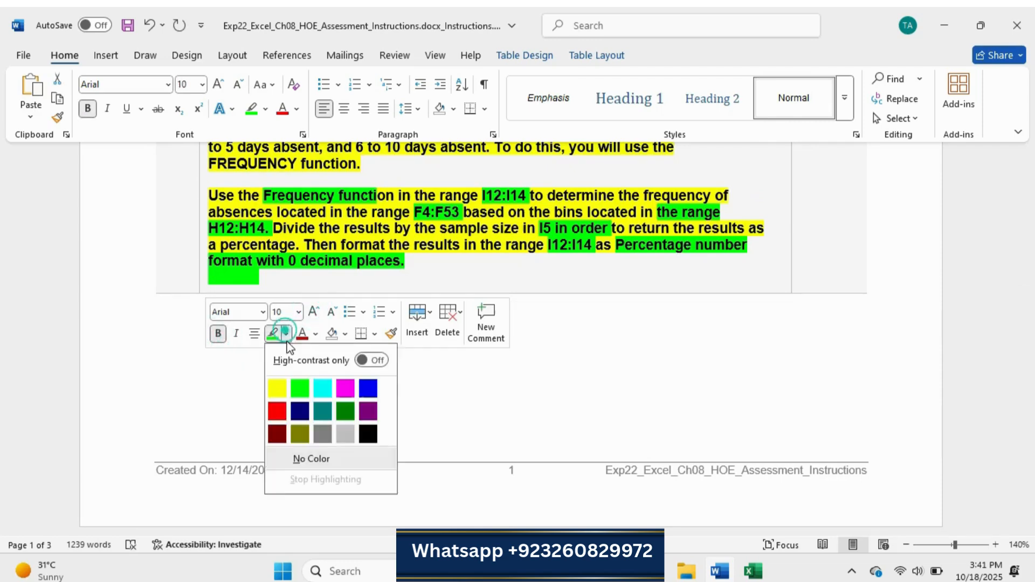
click(279, 382)
scroll(507, 405, down, 10)
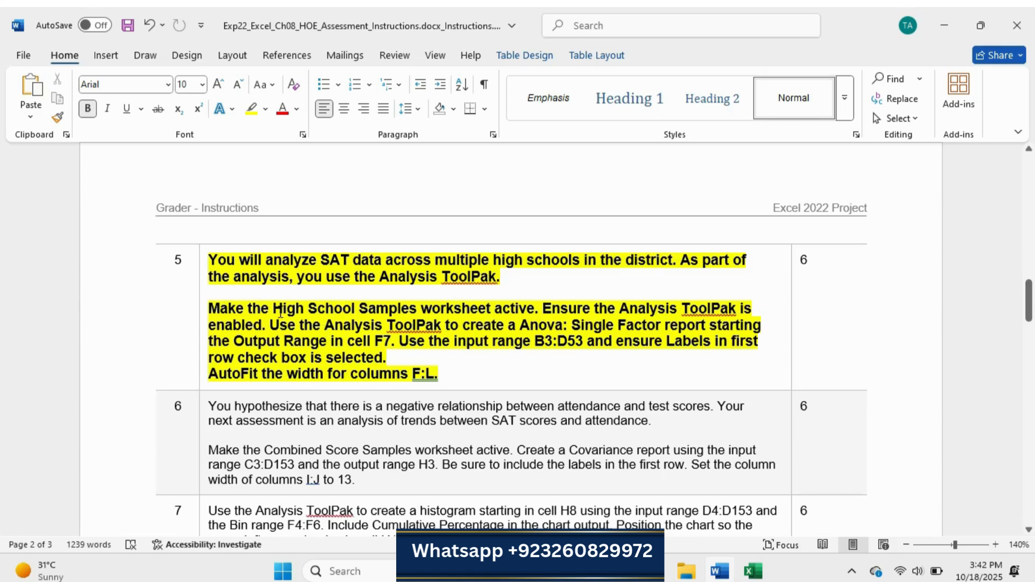
Highlight "High School Samples worksheet" and "Anova: Single Factor" in bright green in step 5.
drag(273, 311, 492, 311)
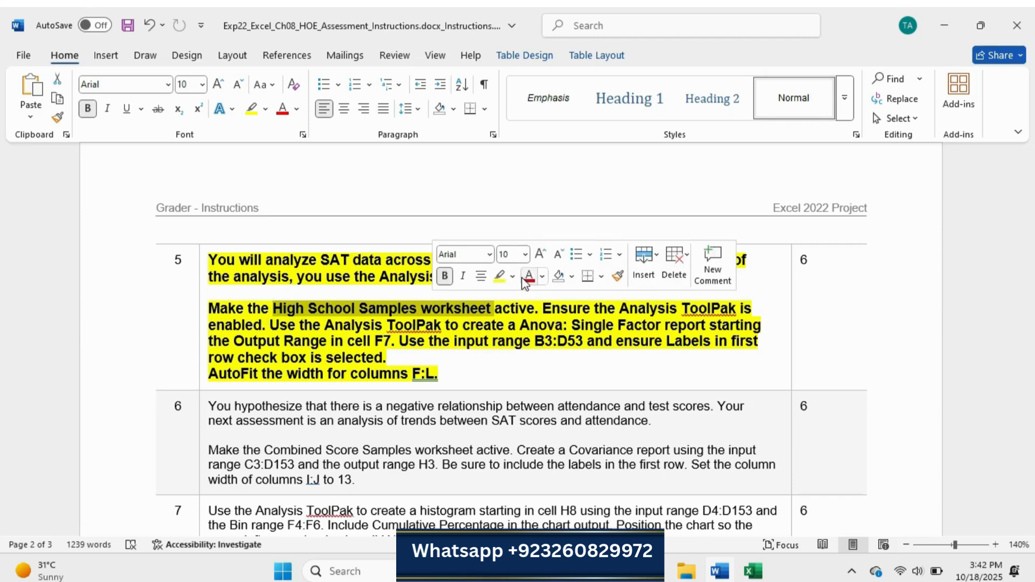
click(512, 276)
click(523, 326)
click(558, 341)
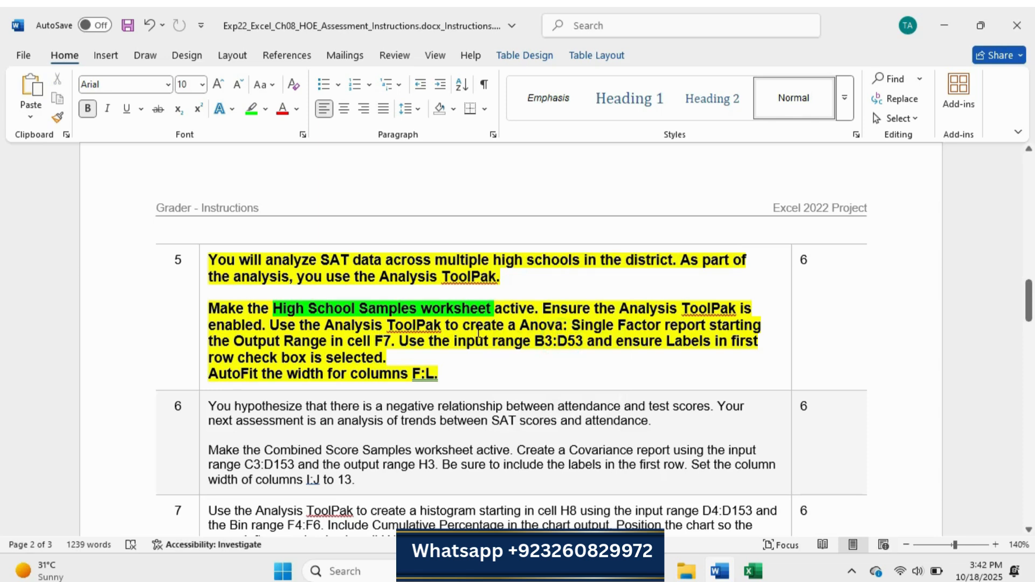
drag(523, 326, 640, 325)
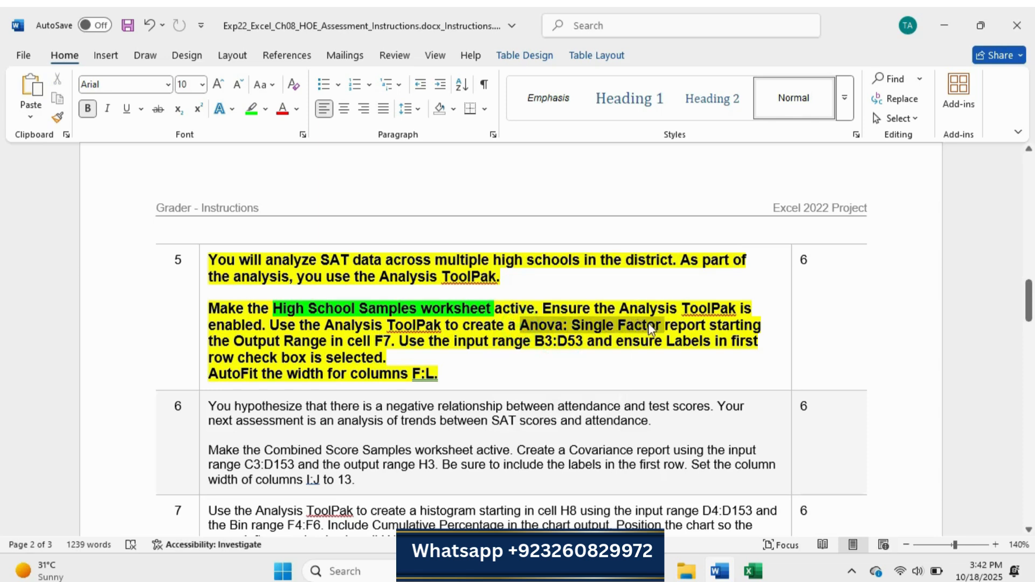
click(705, 299)
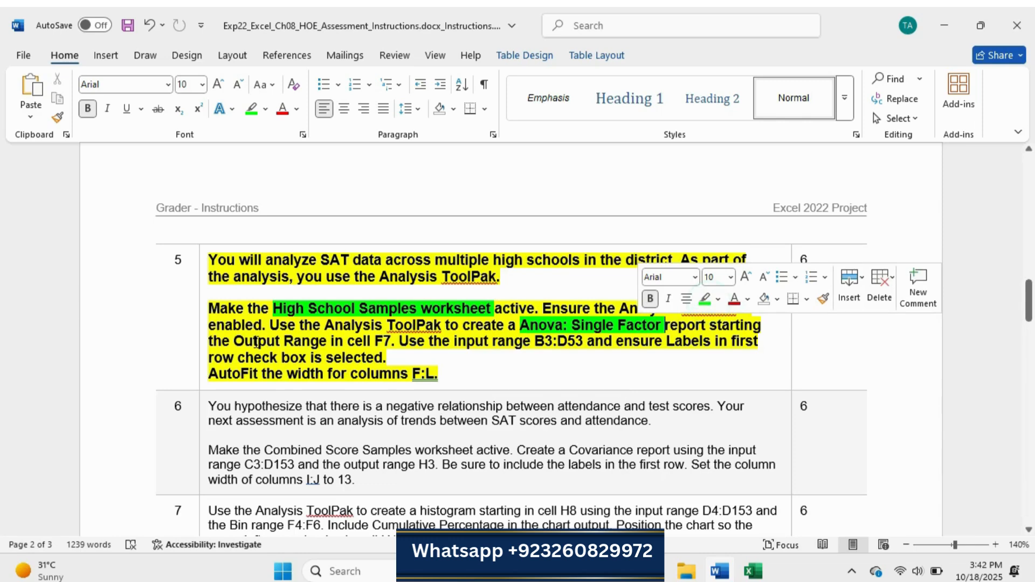
Highlight "Output Range in cell F7", "B3:D53" and "Labels in first row check box is selected." in bright green in step 5.
drag(234, 342, 391, 342)
click(453, 313)
click(491, 354)
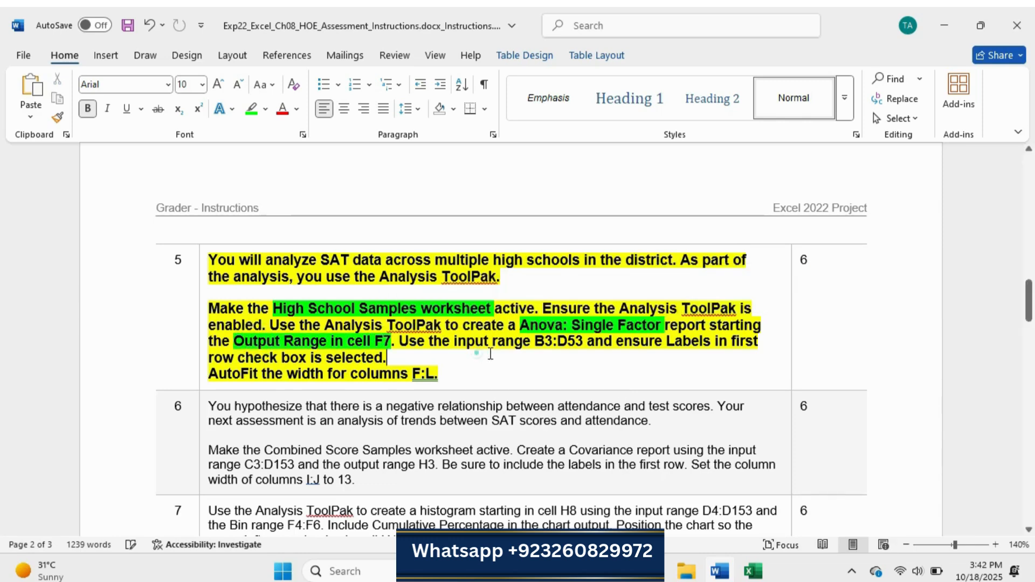
drag(536, 342, 581, 342)
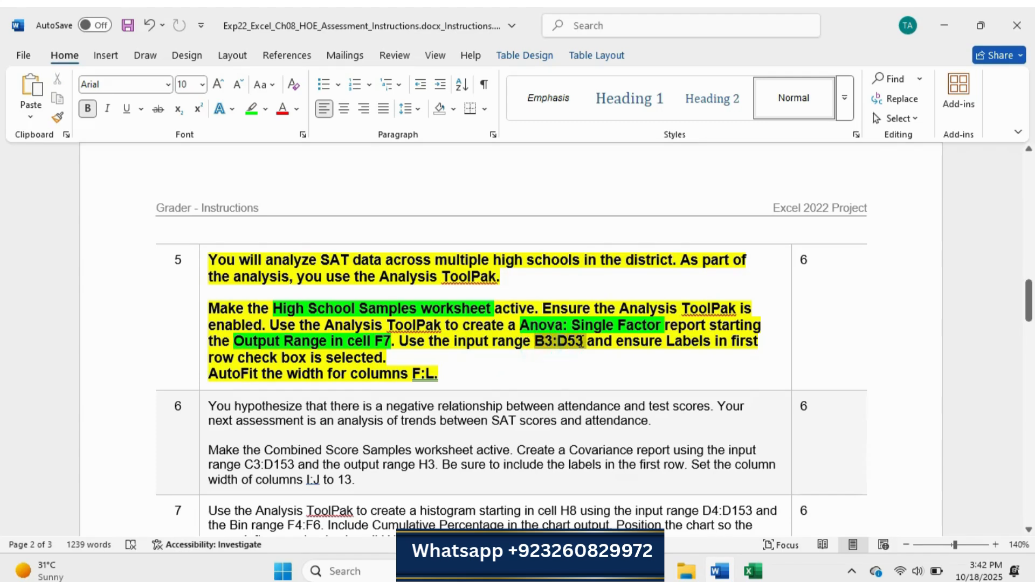
click(636, 322)
click(582, 355)
shift+click(667, 340)
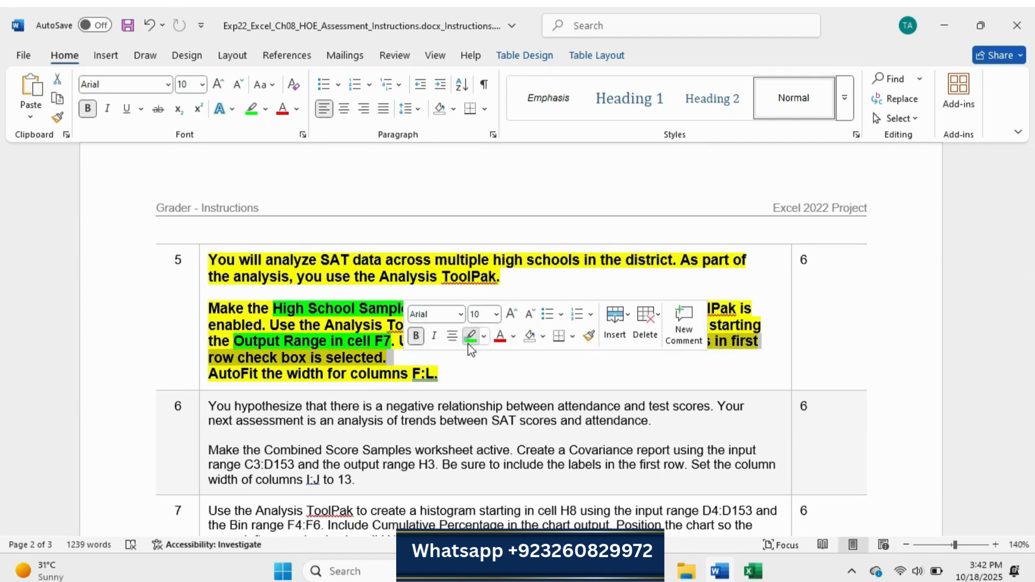
click(471, 355)
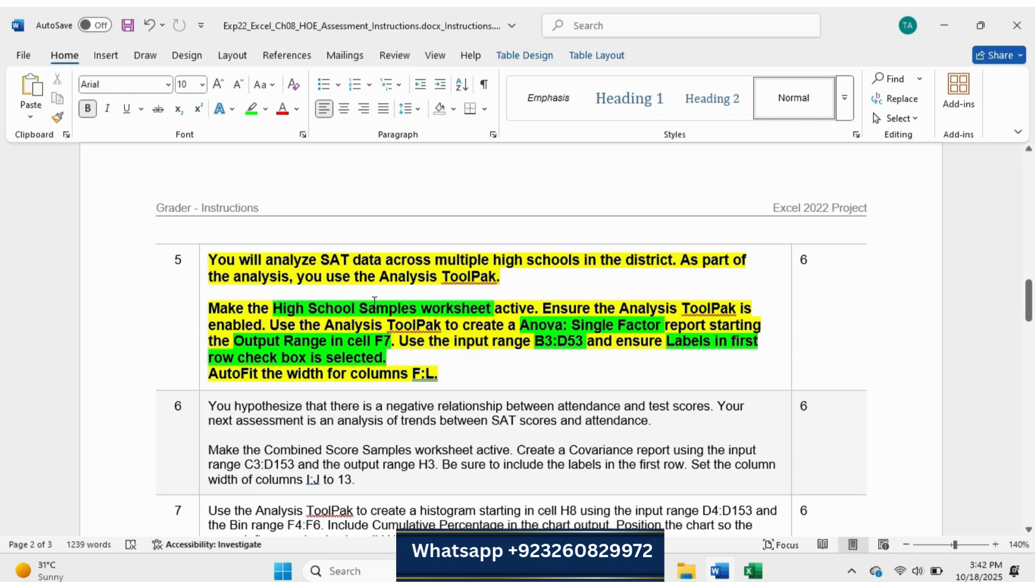
Switch to Excel and open the Anova: Single Factor analysis tool on the High School Samples worksheet.
click(753, 571)
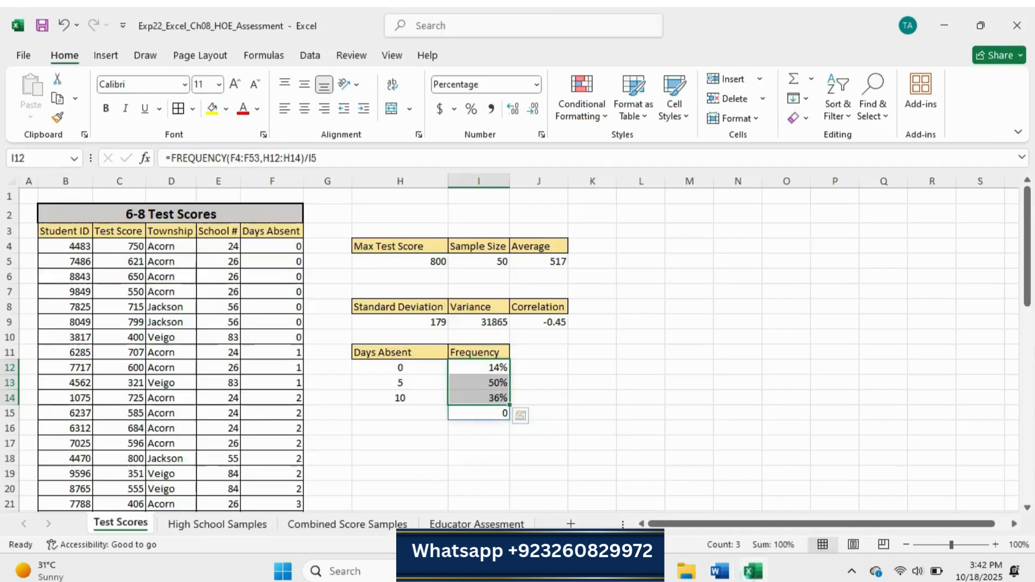
click(217, 524)
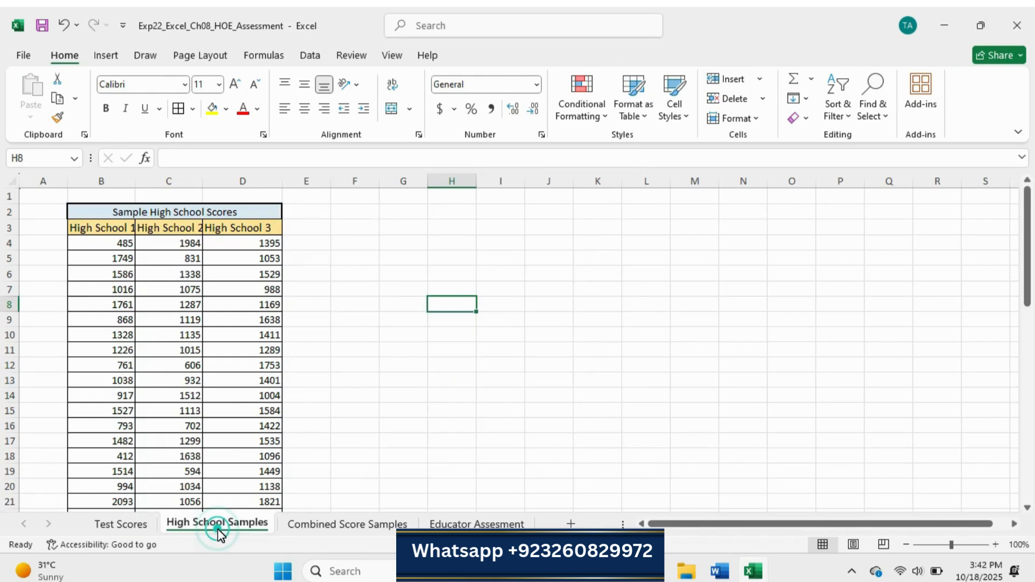
click(245, 306)
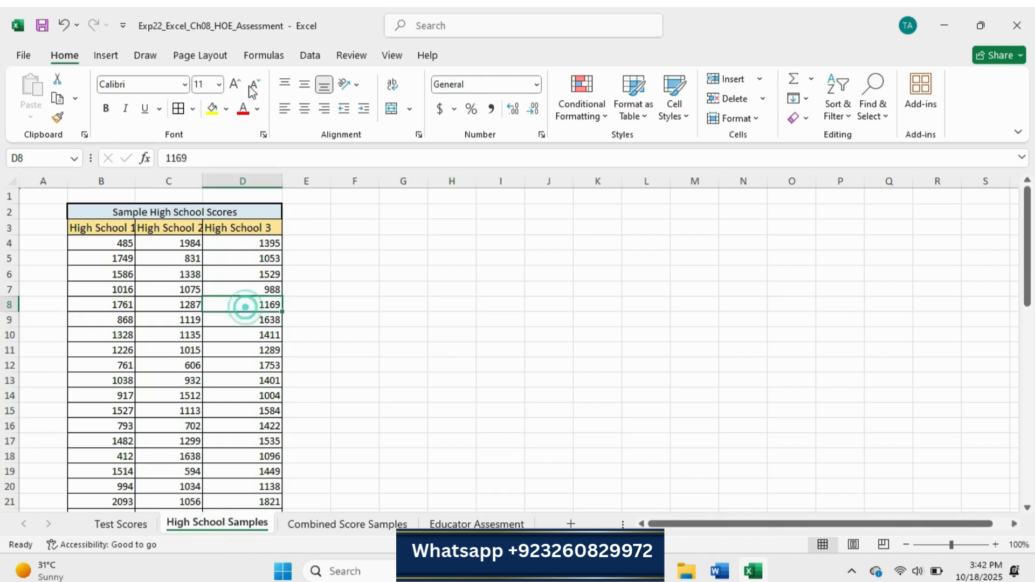
click(310, 55)
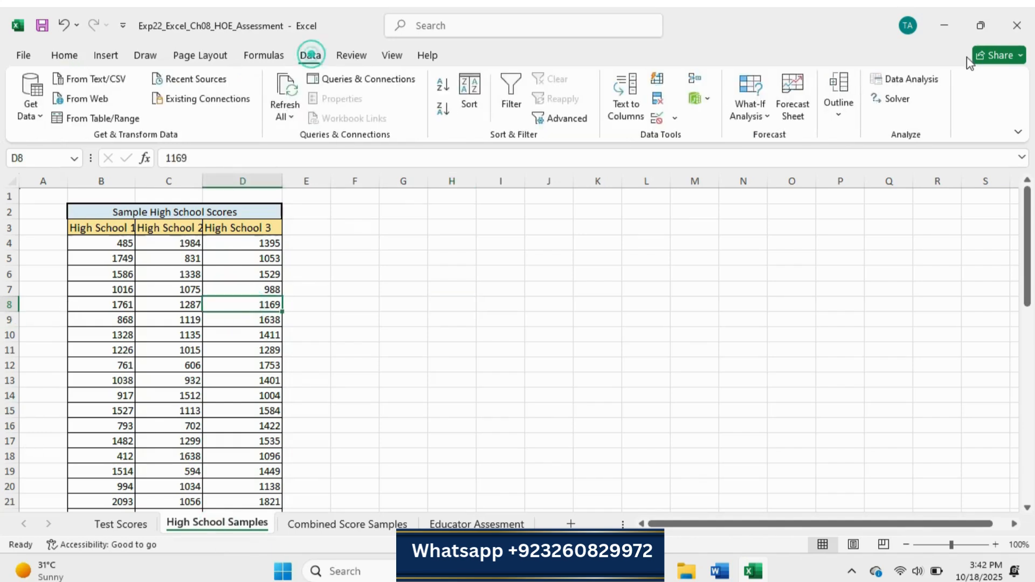
click(908, 79)
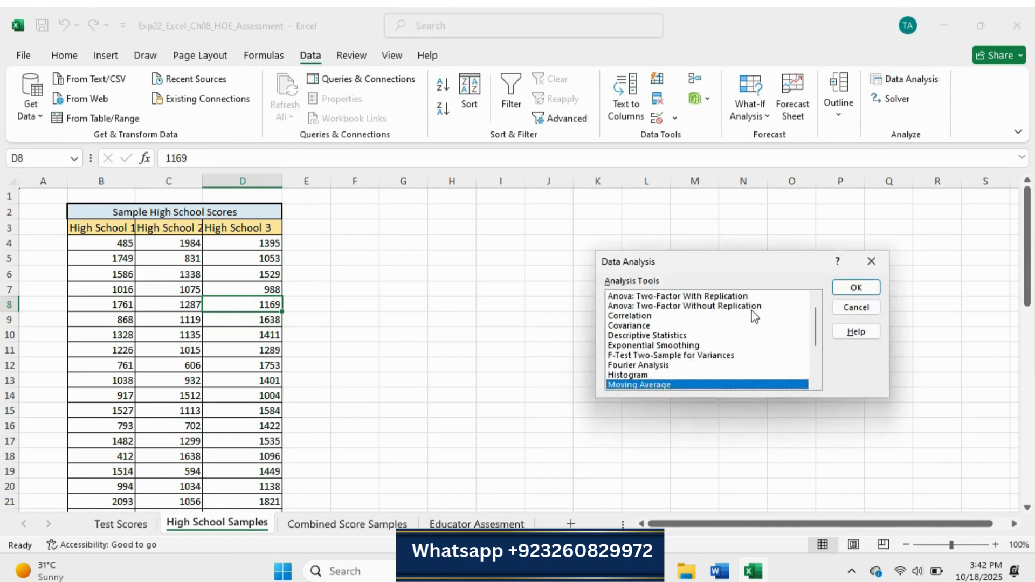
scroll(755, 317, up, 1)
click(628, 298)
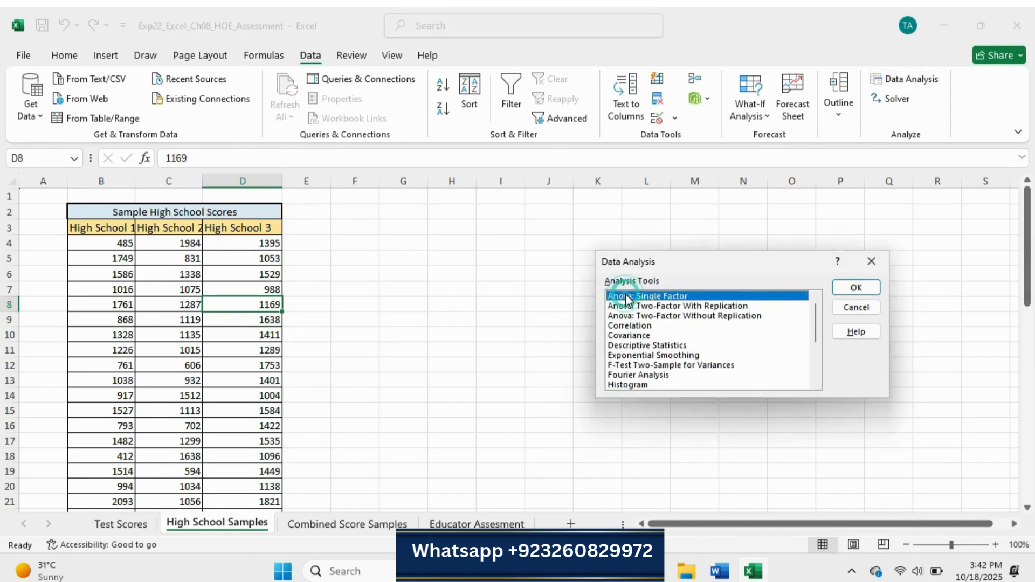
click(856, 287)
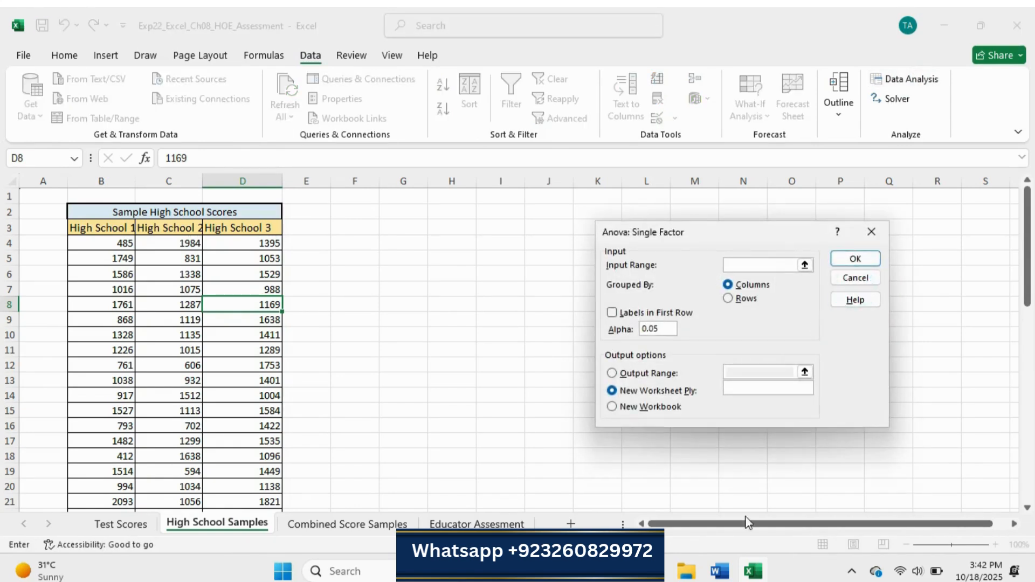
Check step 5 in Word and set the Anova report's output range to F7 in Excel.
click(720, 570)
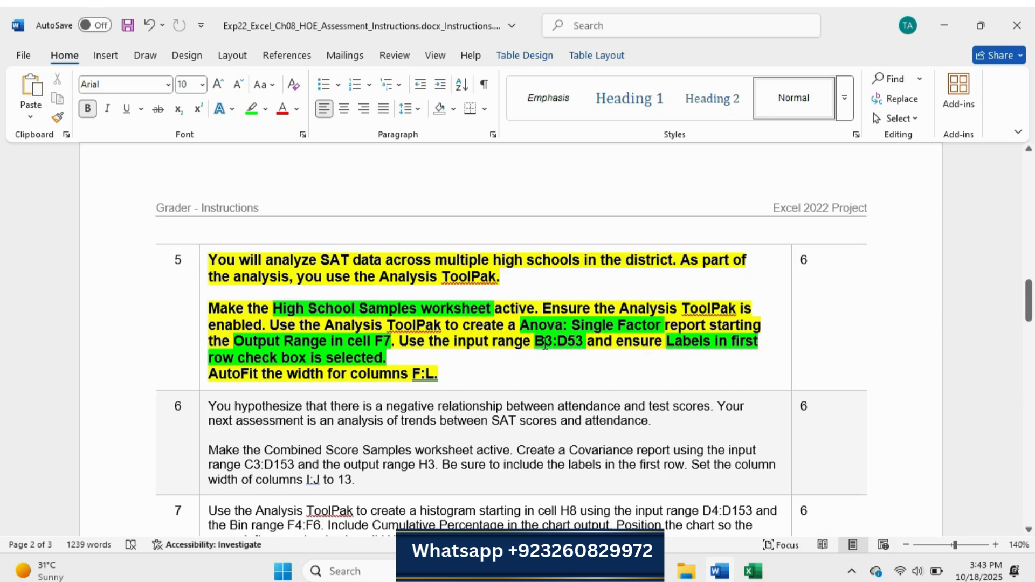
click(753, 571)
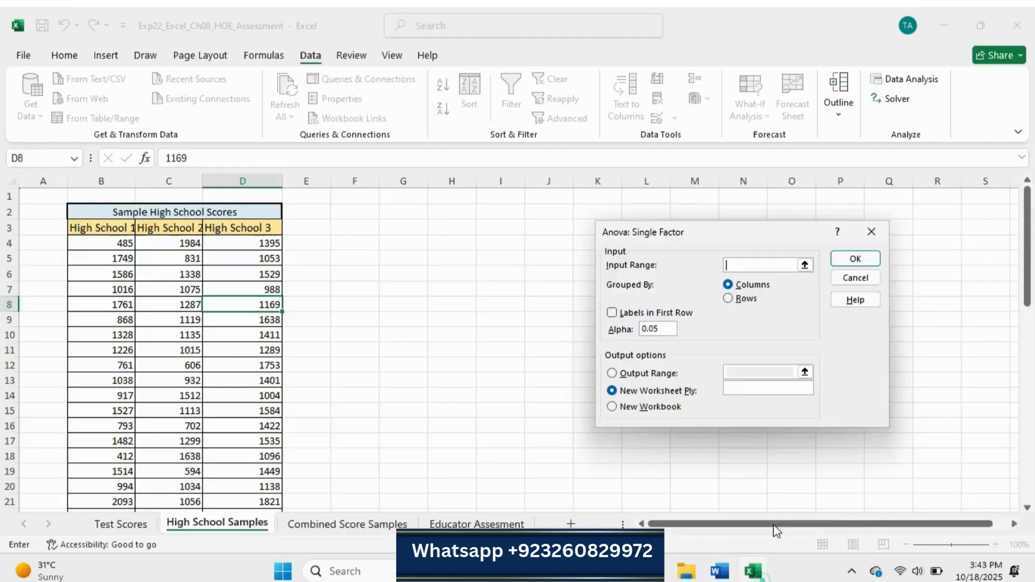
click(616, 378)
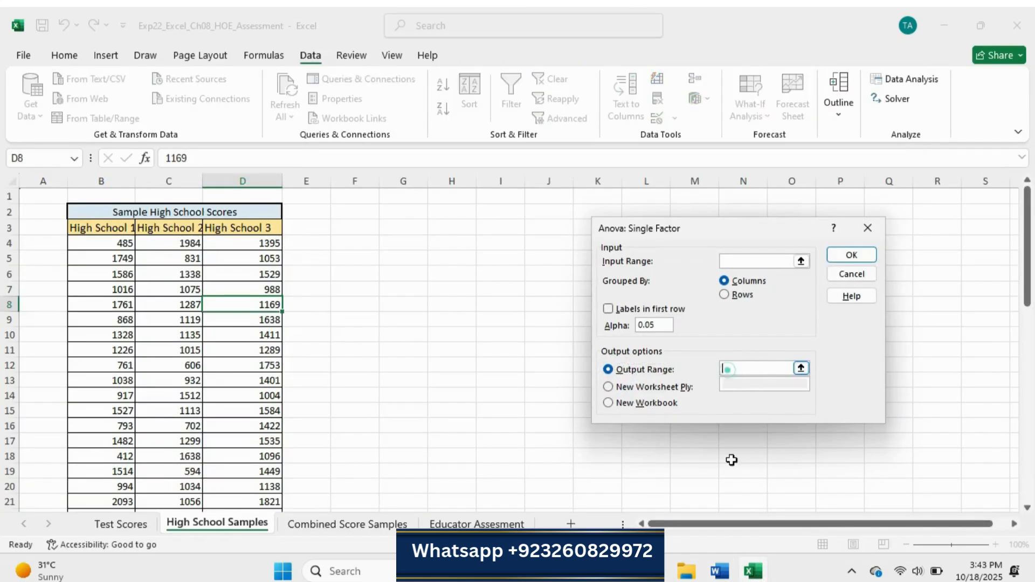
click(721, 570)
click(721, 571)
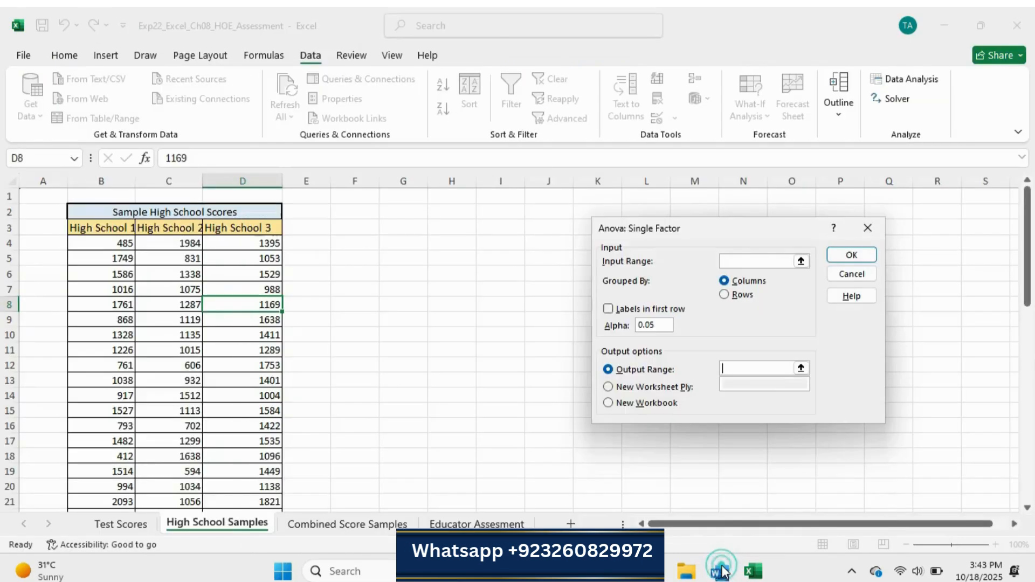
text($F$7)
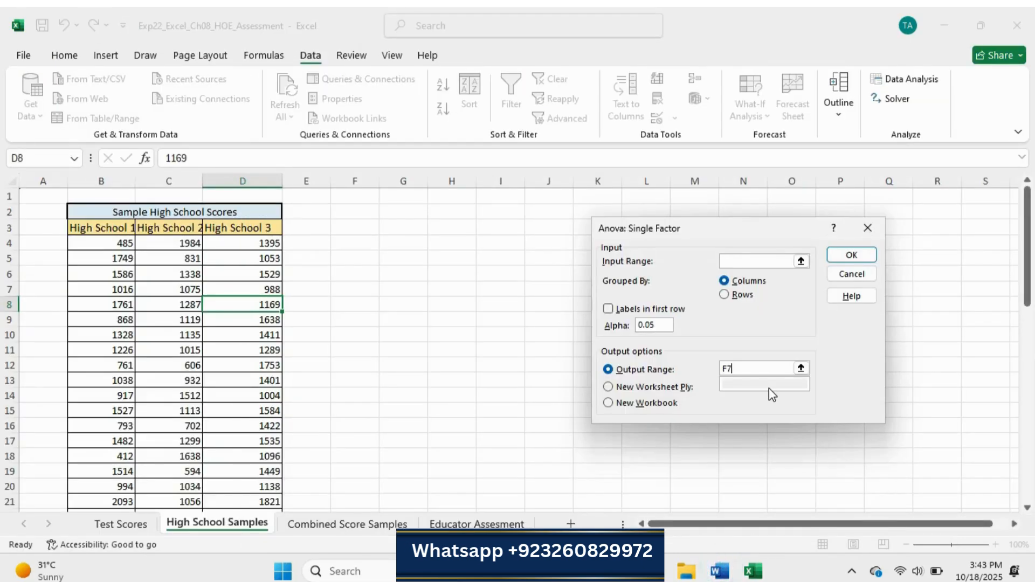
Set the Anova input range to $B$3:$D$53 in Excel, checking it against step 5 in Word.
click(745, 261)
click(720, 571)
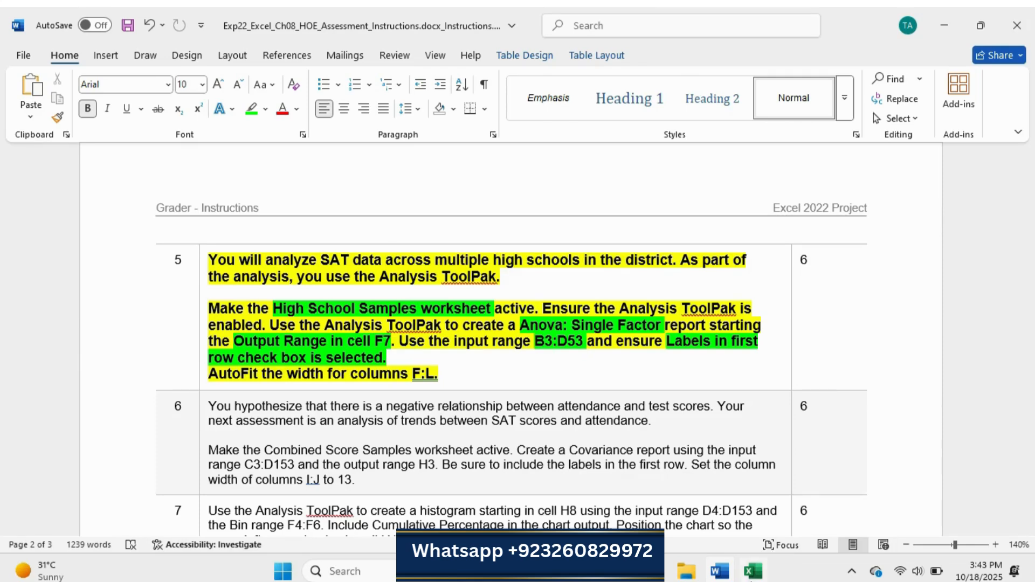
click(753, 571)
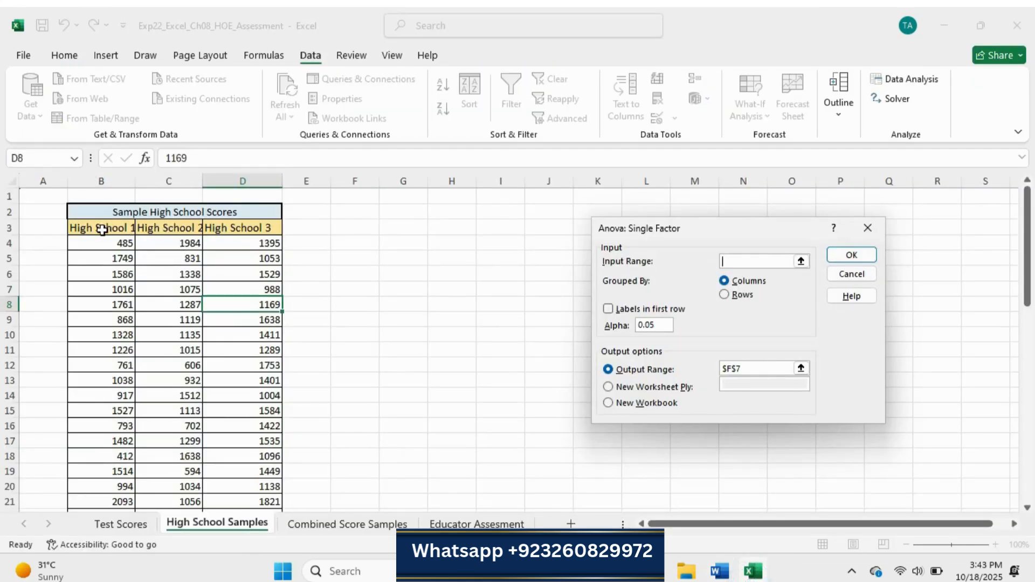
drag(102, 231, 239, 470)
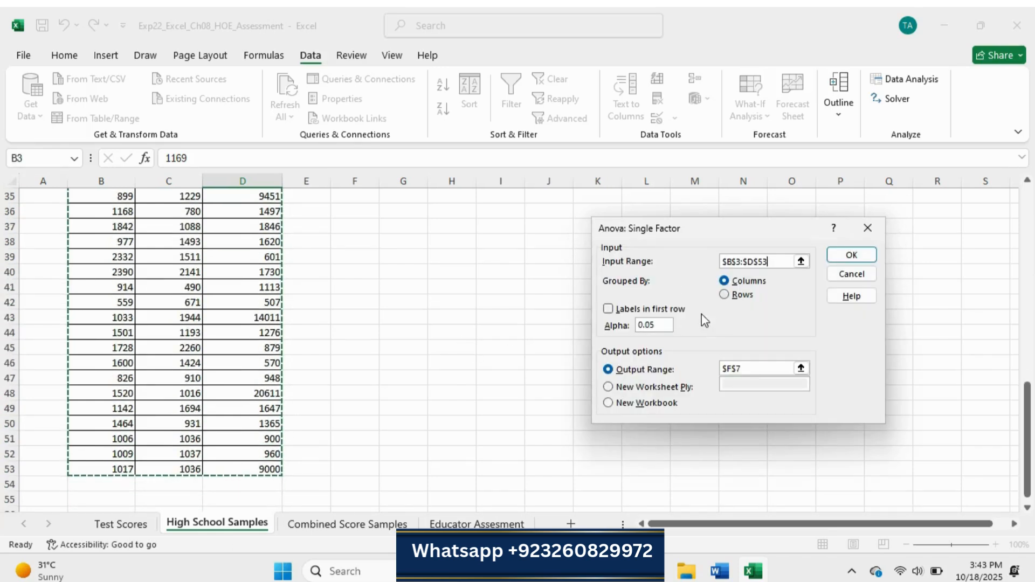
click(711, 572)
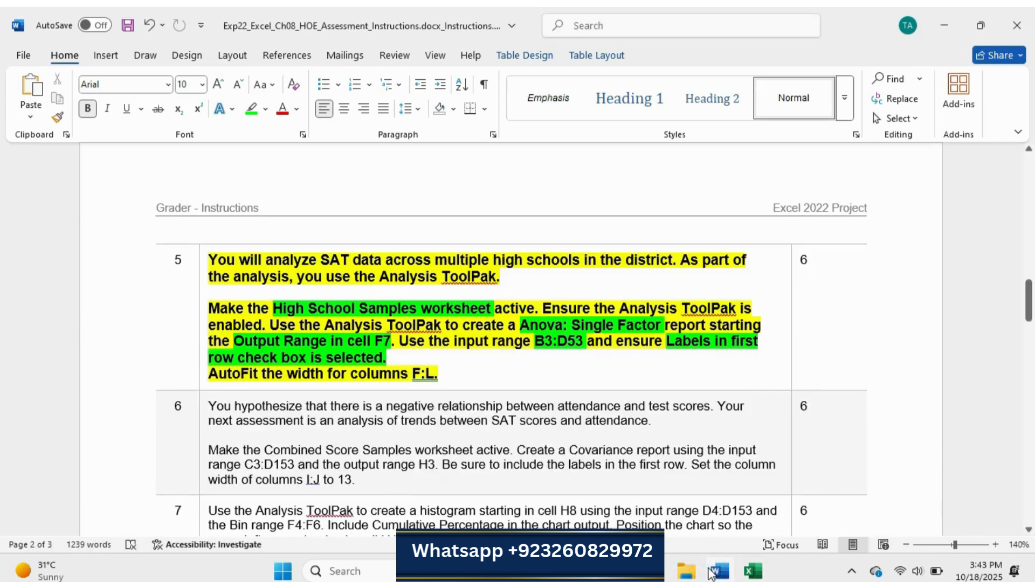
click(764, 566)
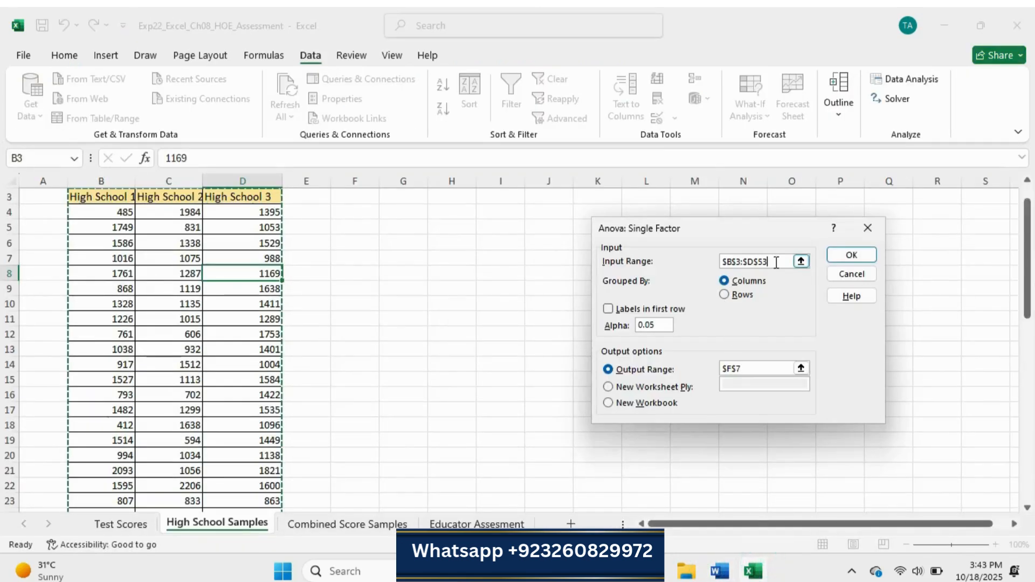
Check step 5 in Word, turn on Labels in first row in Excel's Anova dialog and generate the report.
click(719, 571)
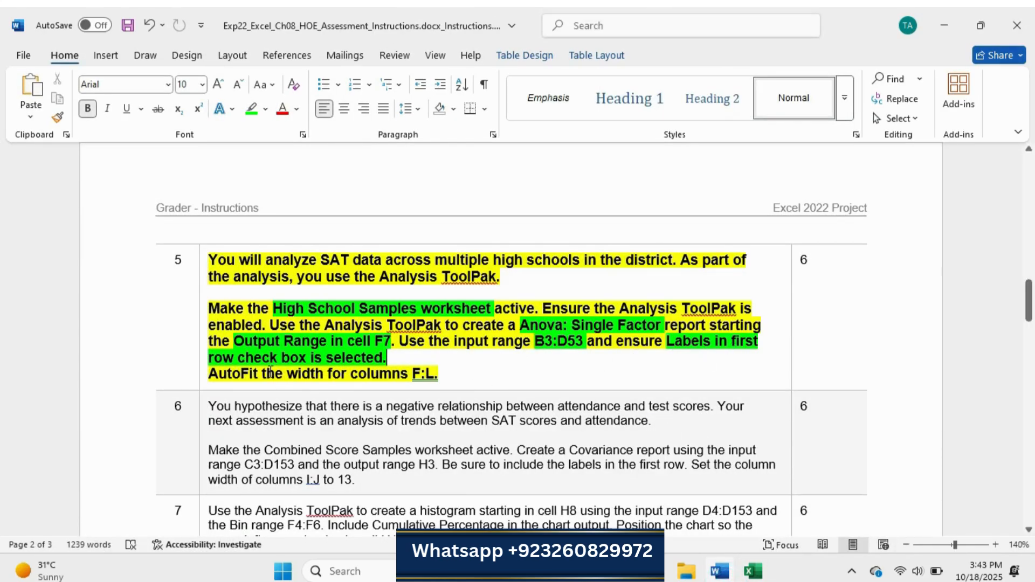
click(754, 571)
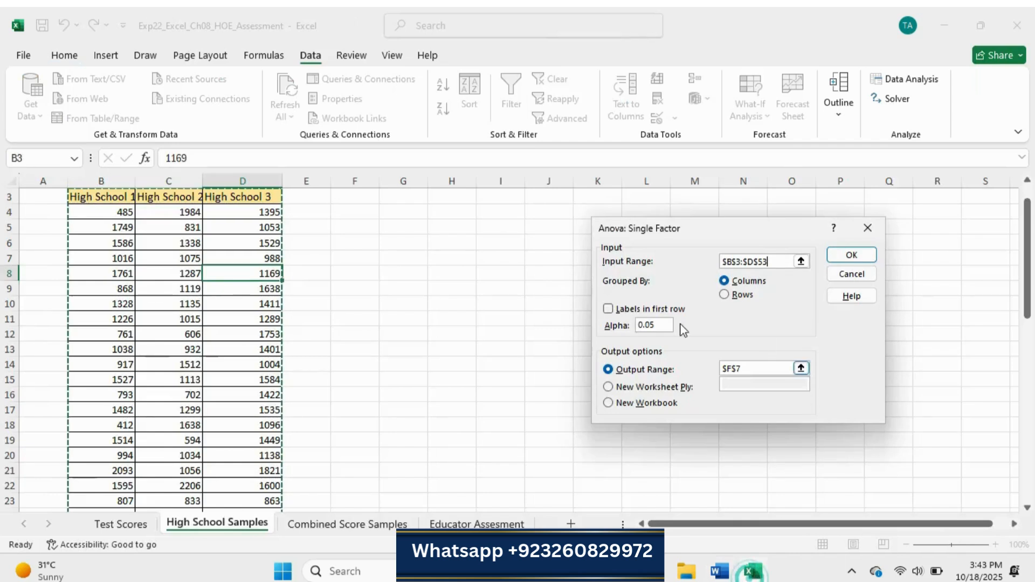
click(608, 309)
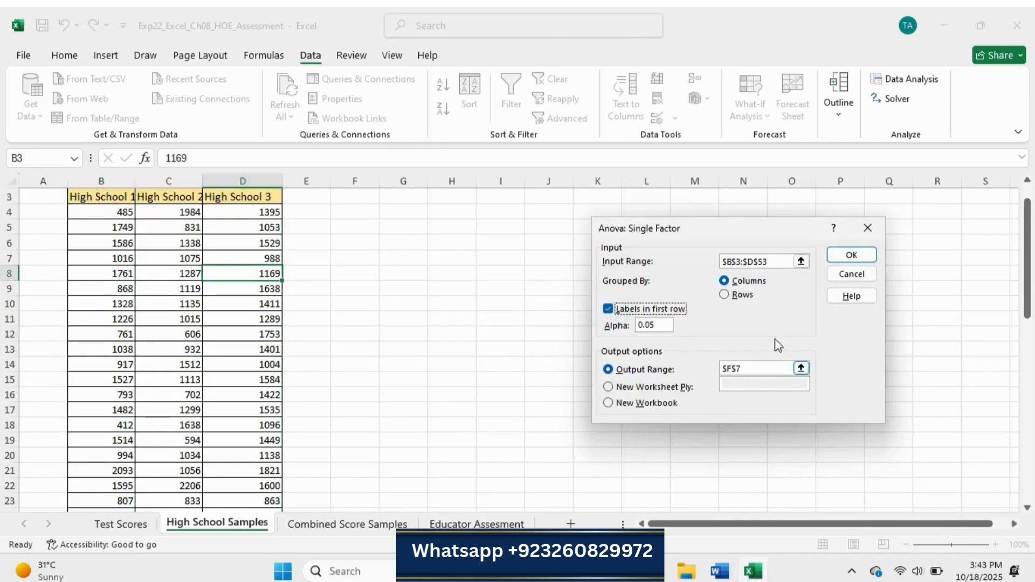
click(852, 256)
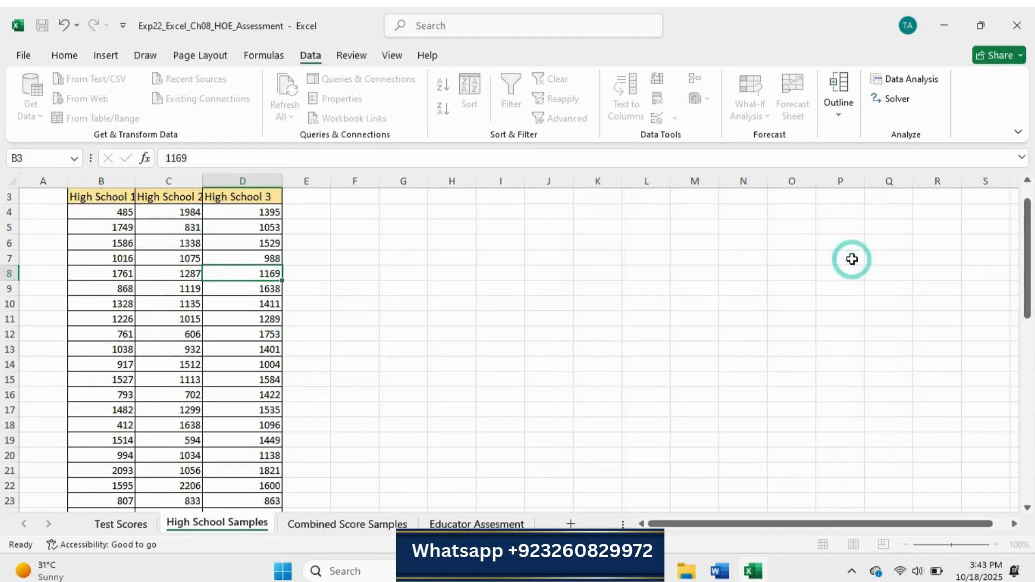
Check step 5 in Word and AutoFit the width of columns F:L on the High School Samples worksheet in Excel.
click(729, 574)
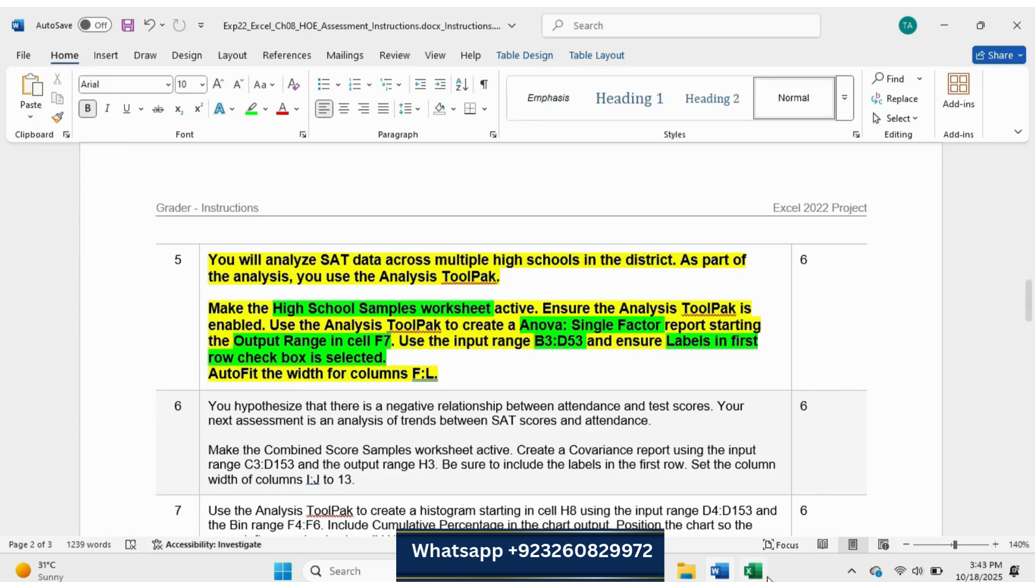
key(alt+Tab)
click(874, 225)
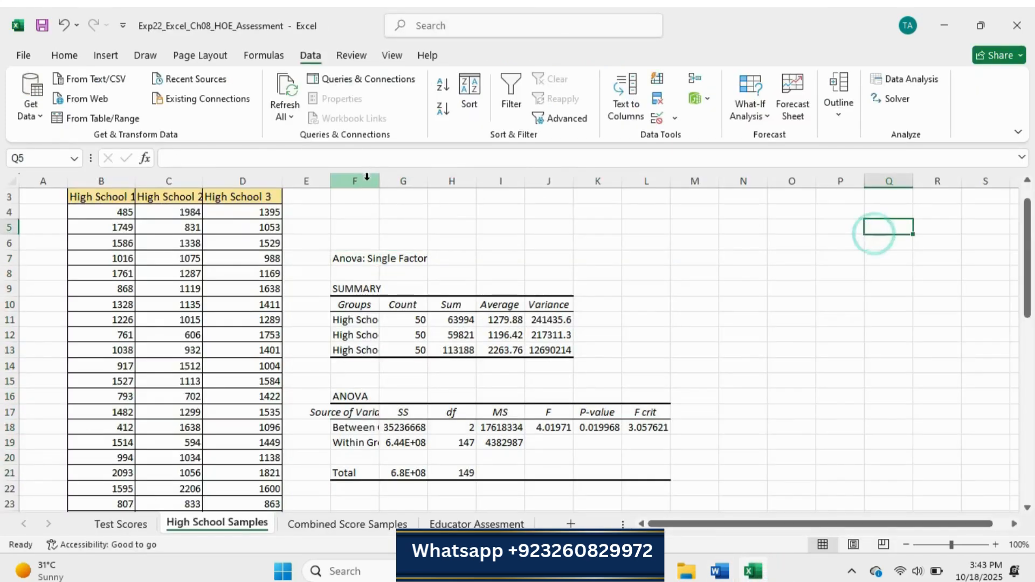
drag(356, 180, 628, 167)
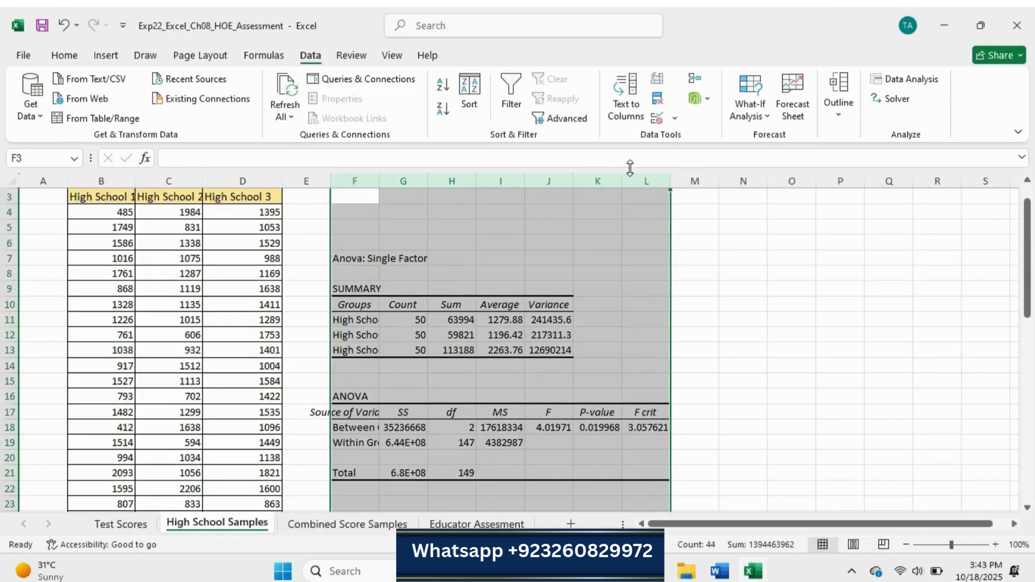
click(66, 56)
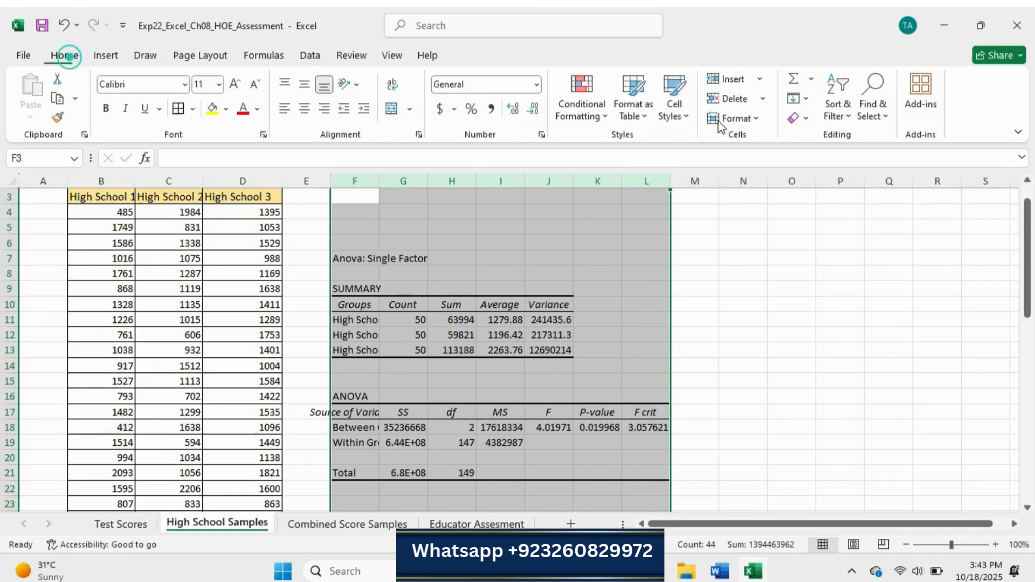
click(755, 119)
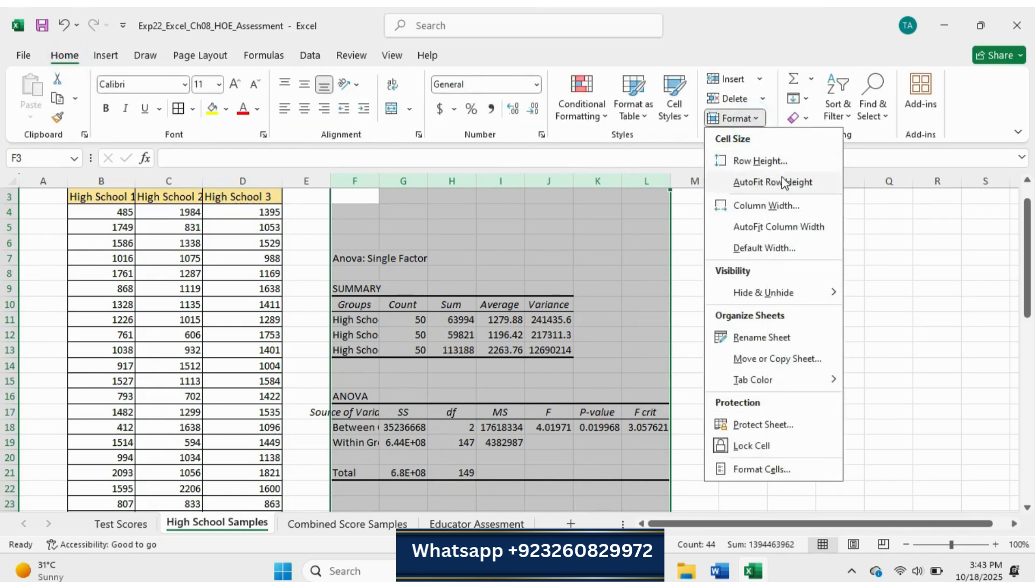
click(769, 227)
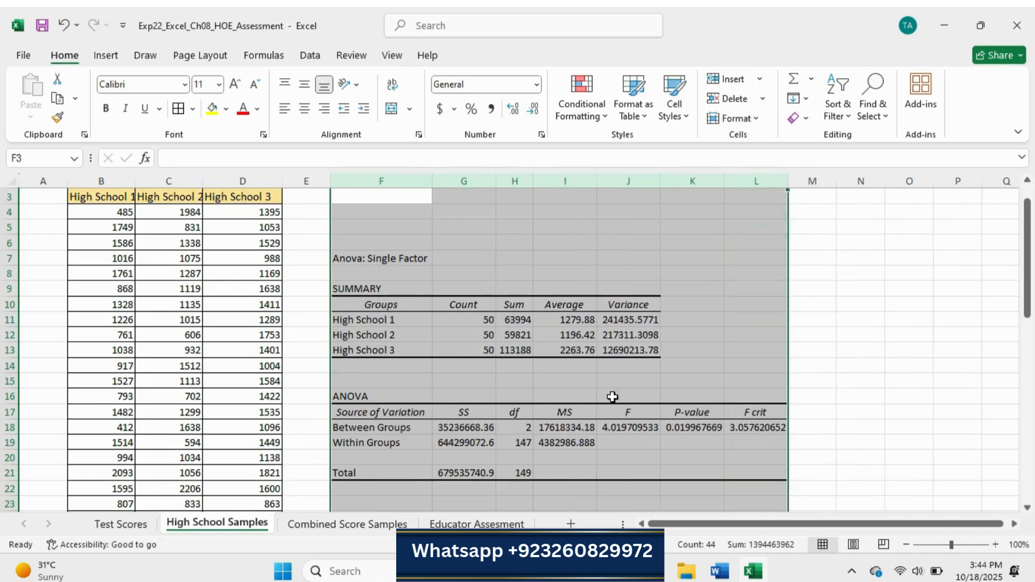
click(863, 364)
scroll(508, 302, down, 1)
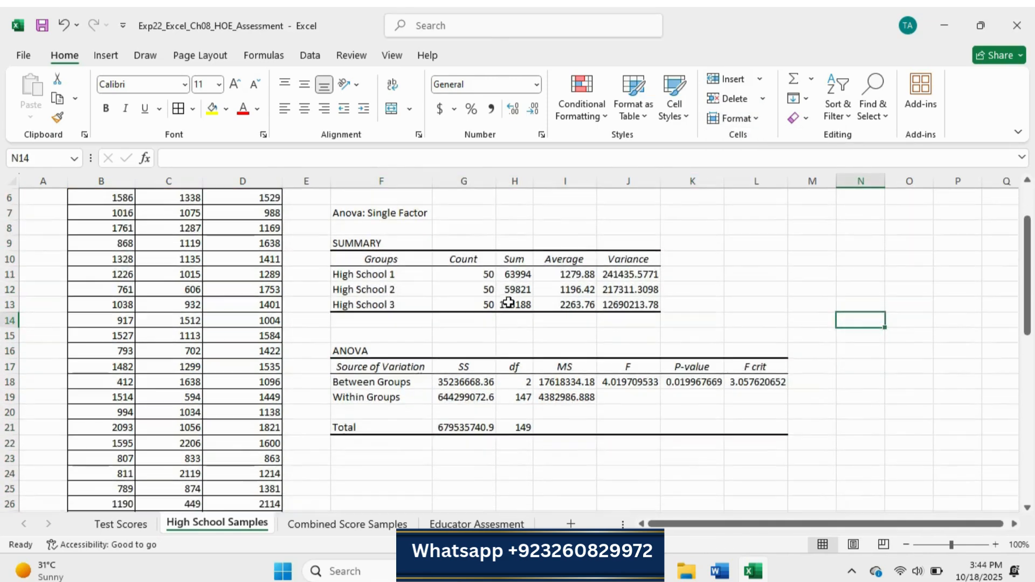
Switch to Word and format the step 6 instructions as bold, size 10, with yellow highlighting.
click(717, 571)
scroll(326, 376, down, 1)
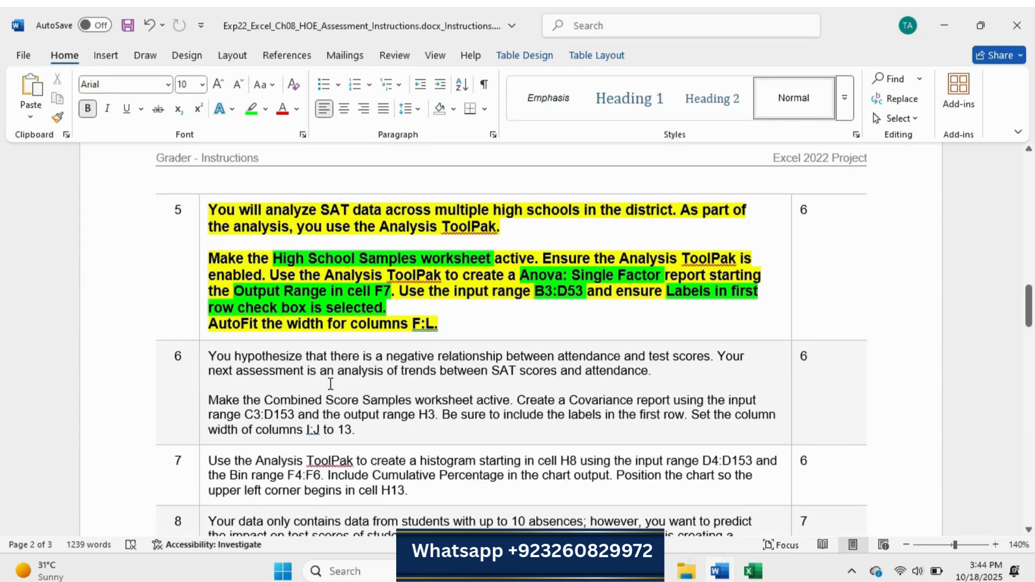
click(204, 401)
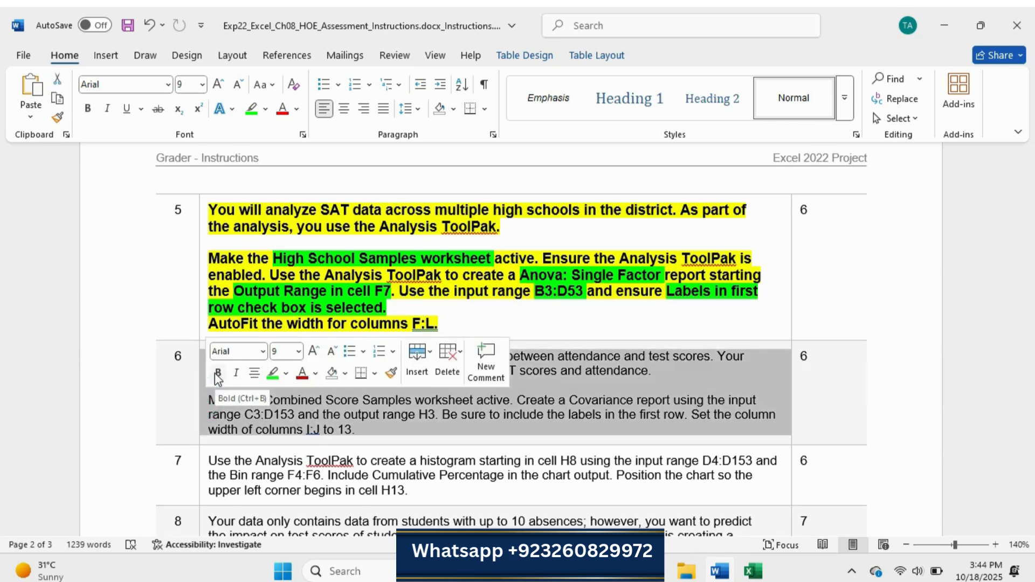
click(217, 373)
click(313, 351)
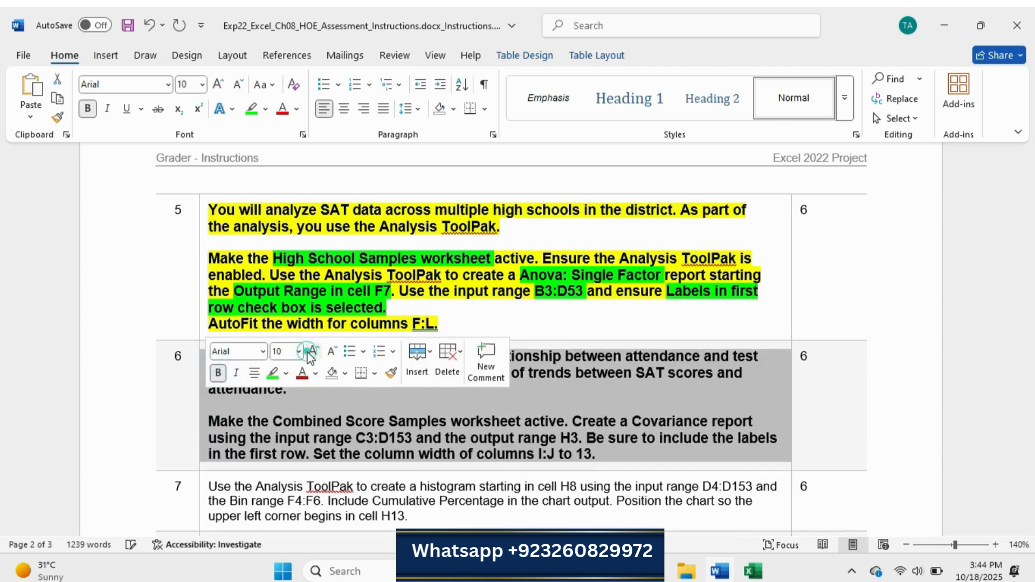
click(288, 374)
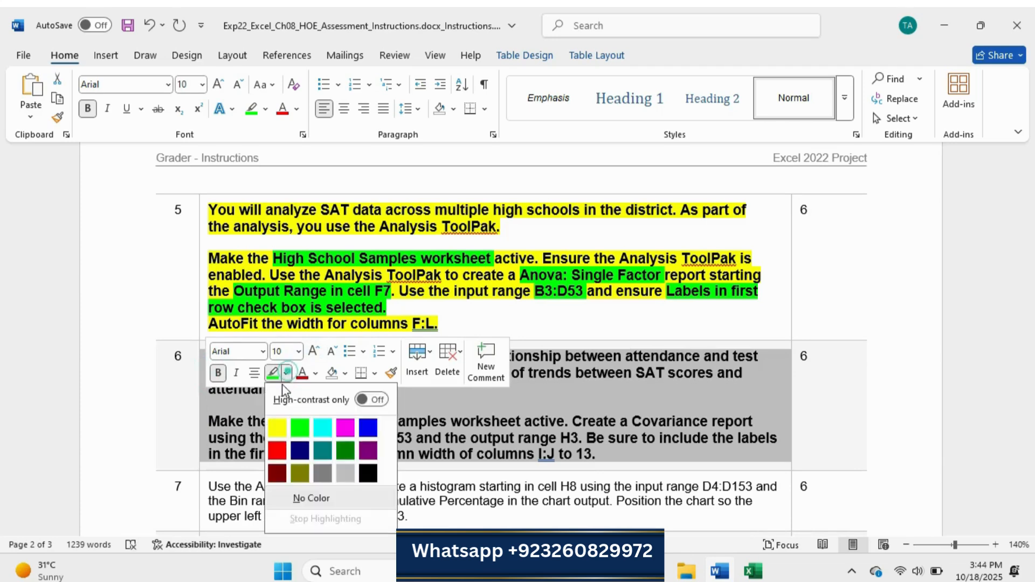
click(286, 430)
click(343, 404)
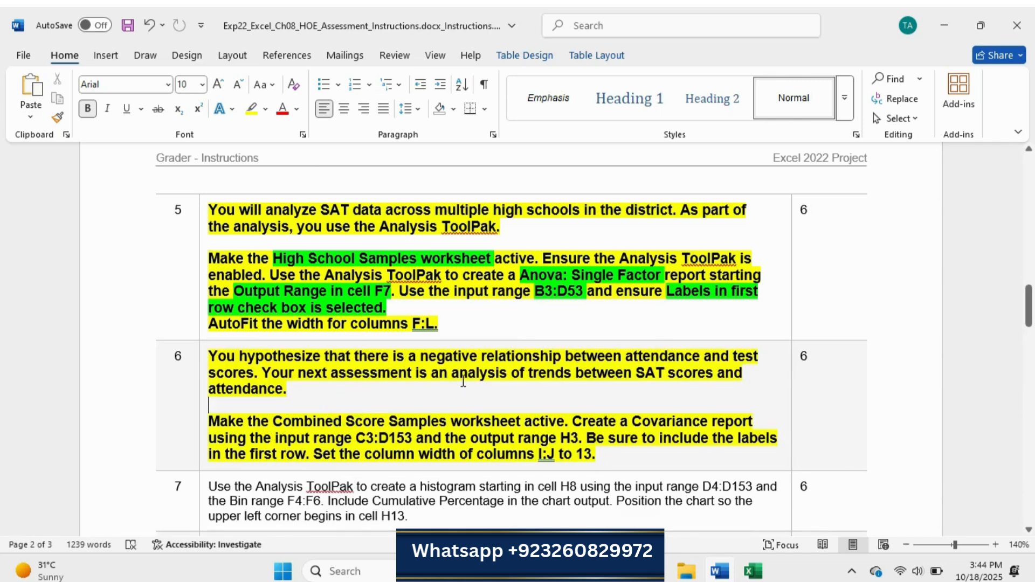
Highlight "Combined Score Samples worksheet" in bright green in step 6.
scroll(493, 382, down, 1)
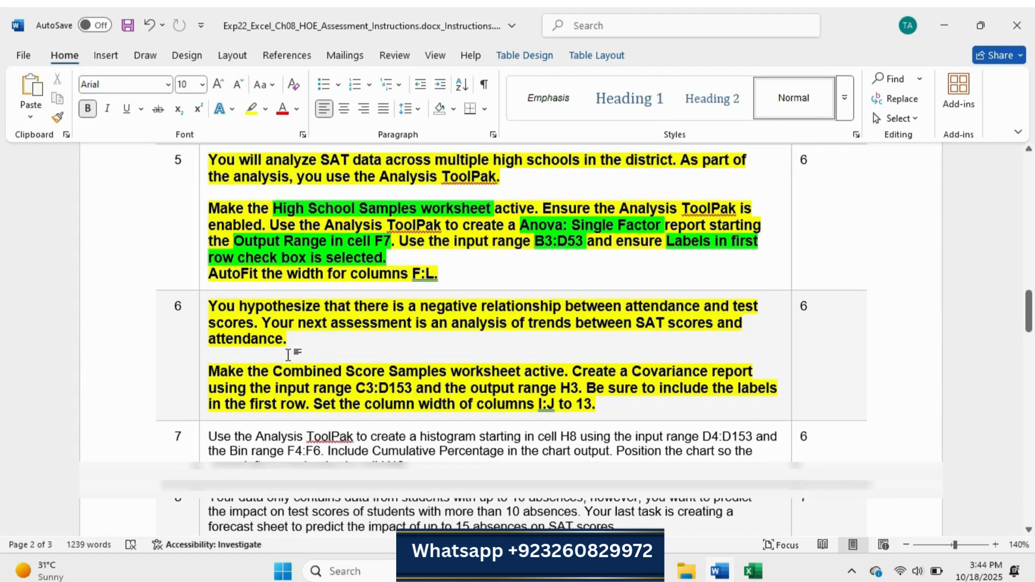
scroll(378, 369, down, 1)
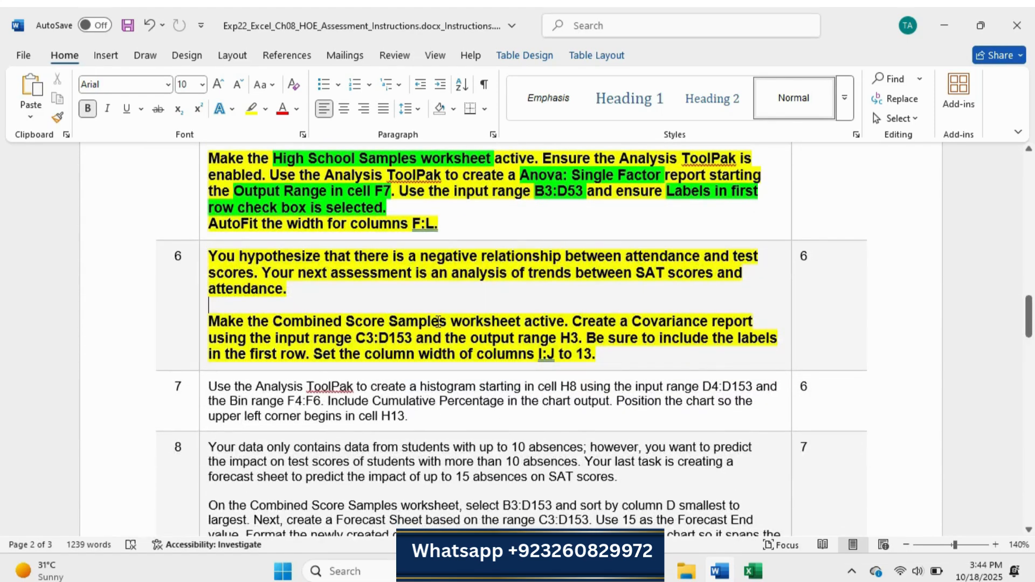
drag(284, 316, 523, 322)
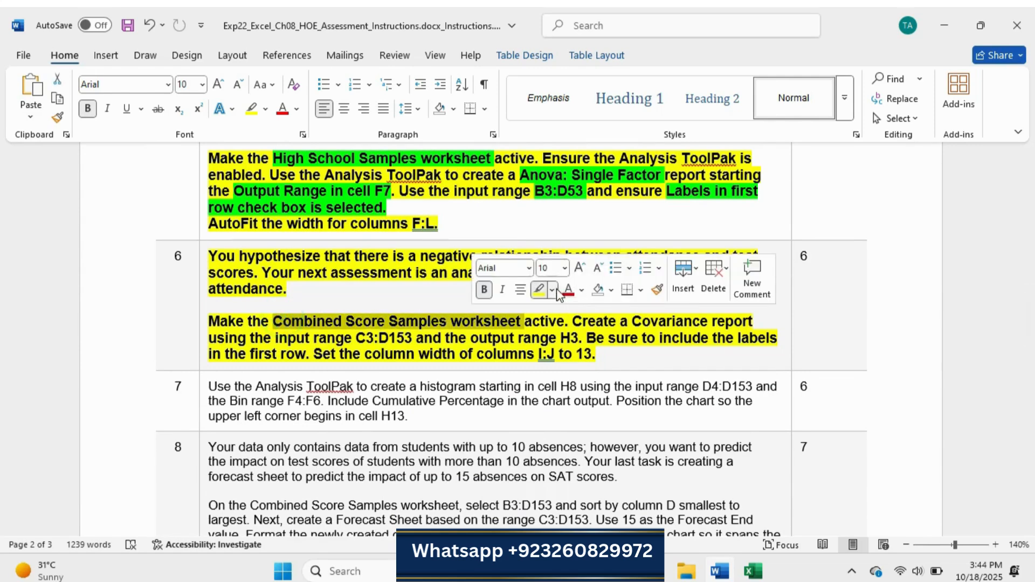
click(552, 290)
click(570, 343)
click(518, 354)
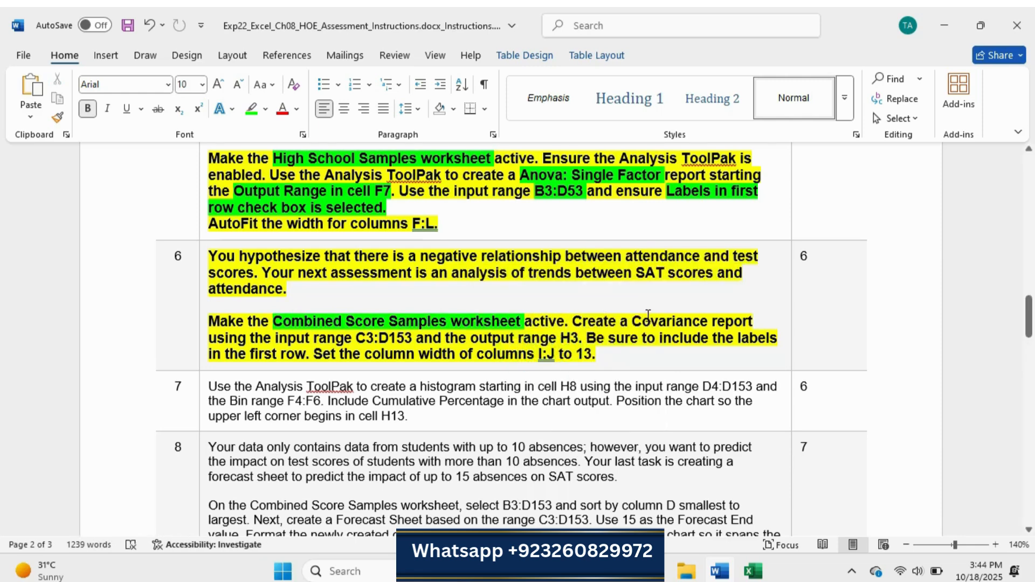
Highlight "Covariance report", "C3:D153" and "output range H3" in bright green in step 6.
drag(647, 315, 754, 323)
click(800, 305)
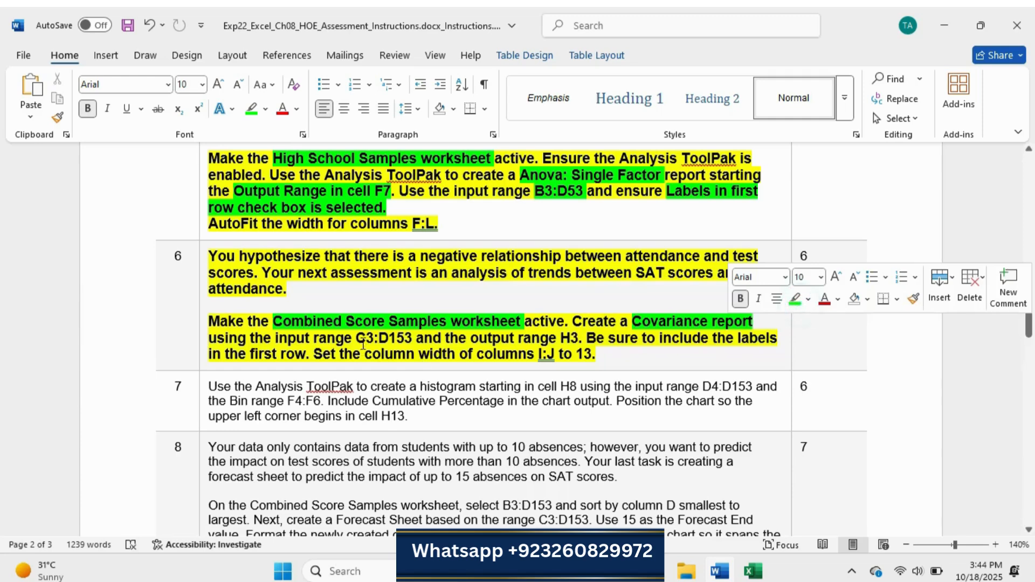
drag(356, 338, 579, 338)
click(473, 309)
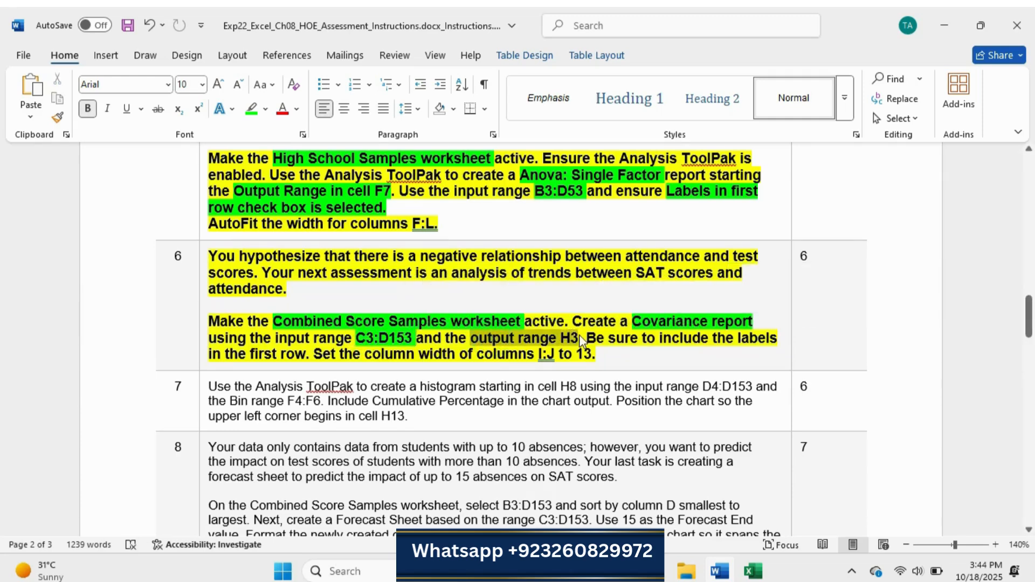
click(641, 309)
click(651, 360)
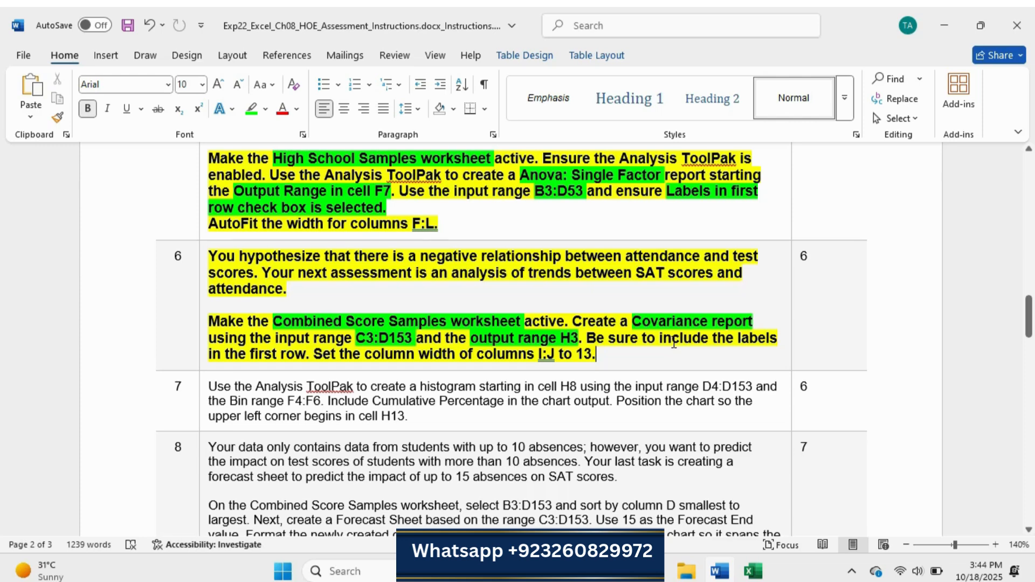
Highlight "include the labels in the first row.", "column width" and "I:J to 13" in bright green in step 6.
drag(673, 343, 312, 354)
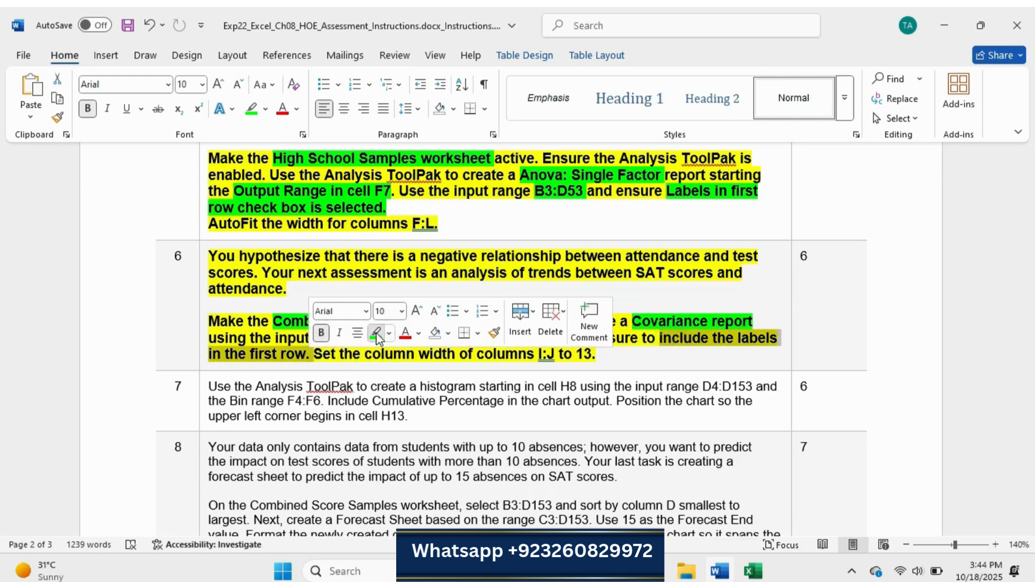
click(376, 334)
drag(384, 356, 460, 355)
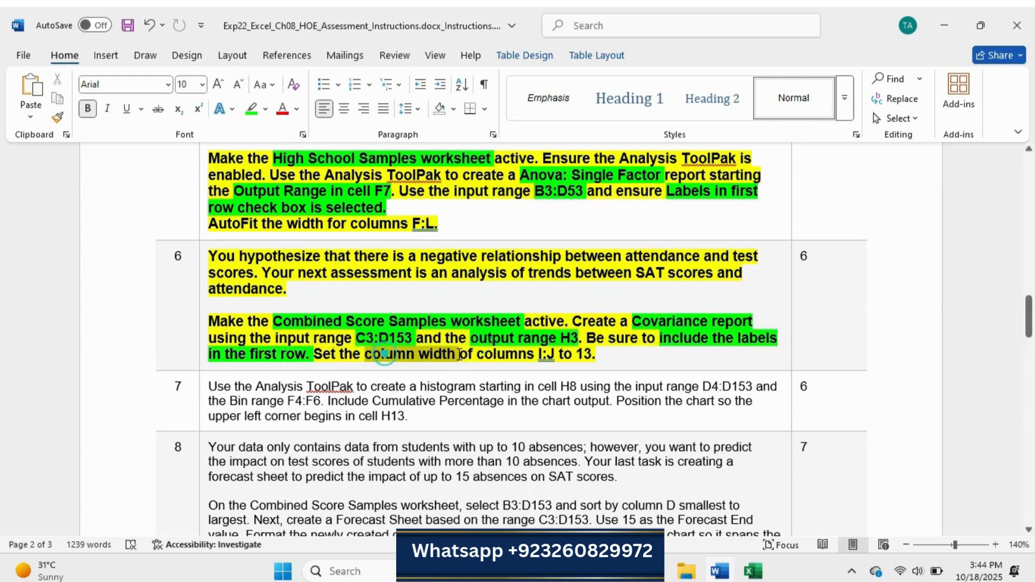
click(531, 327)
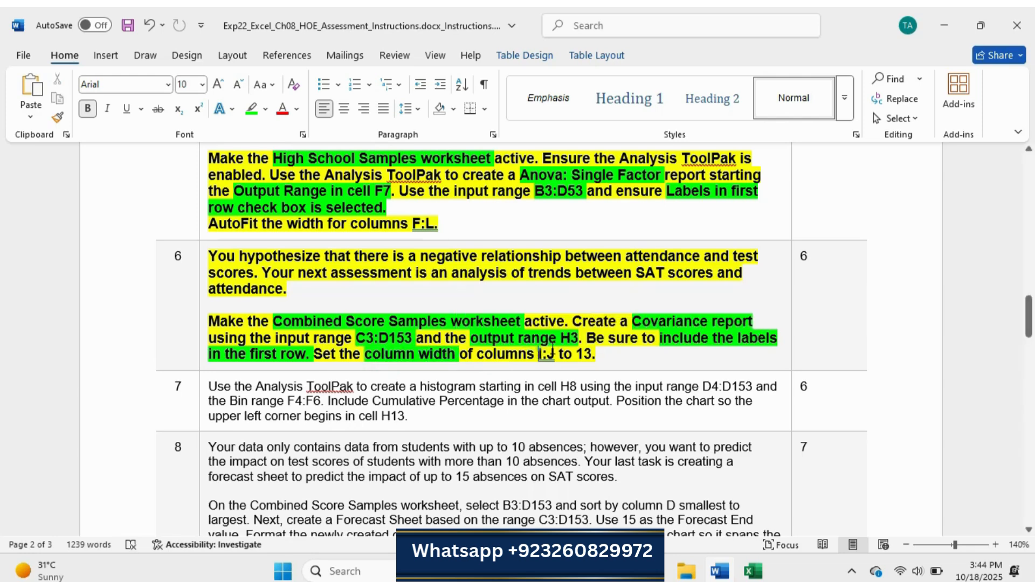
drag(538, 354, 594, 354)
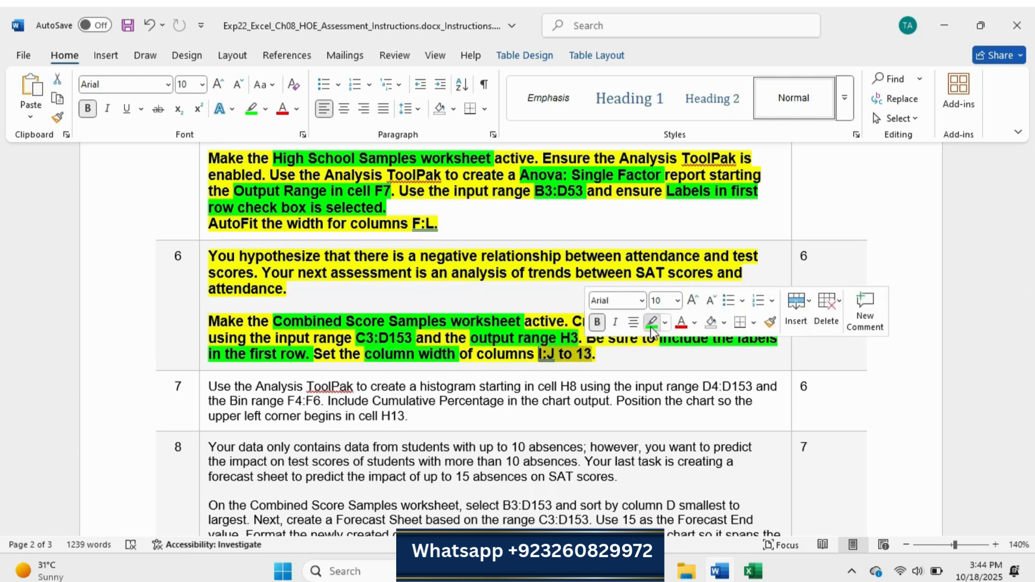
click(652, 324)
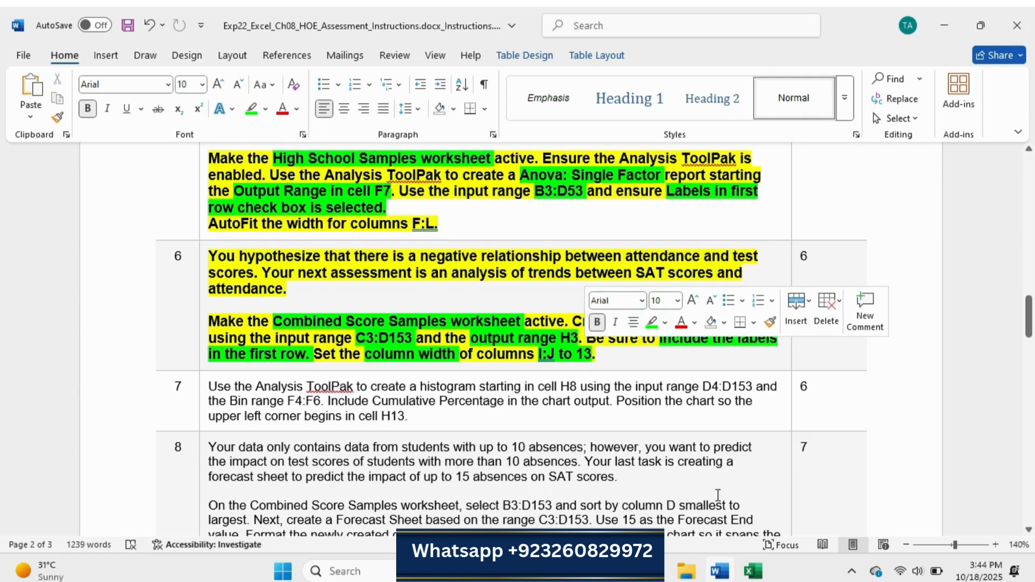
Switch to Excel and make the Combined Score Samples worksheet active, checking it against step 6 in Word.
click(753, 571)
click(315, 522)
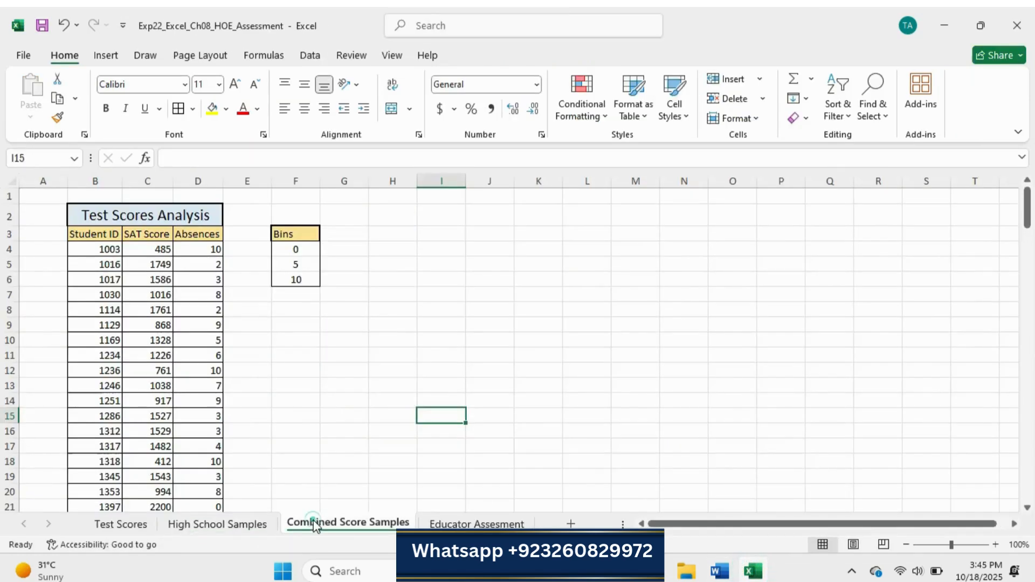
click(719, 571)
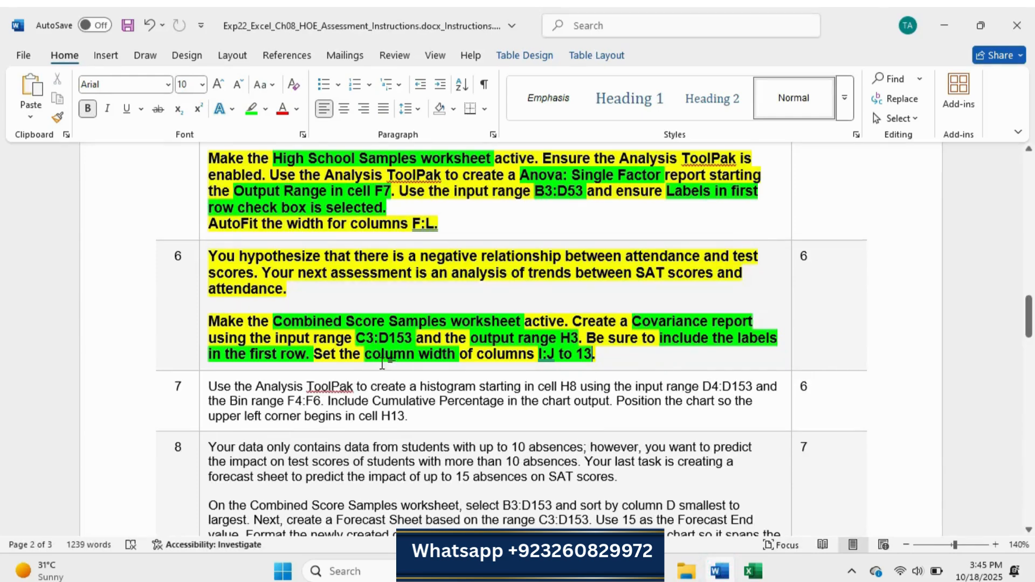
click(754, 571)
click(180, 321)
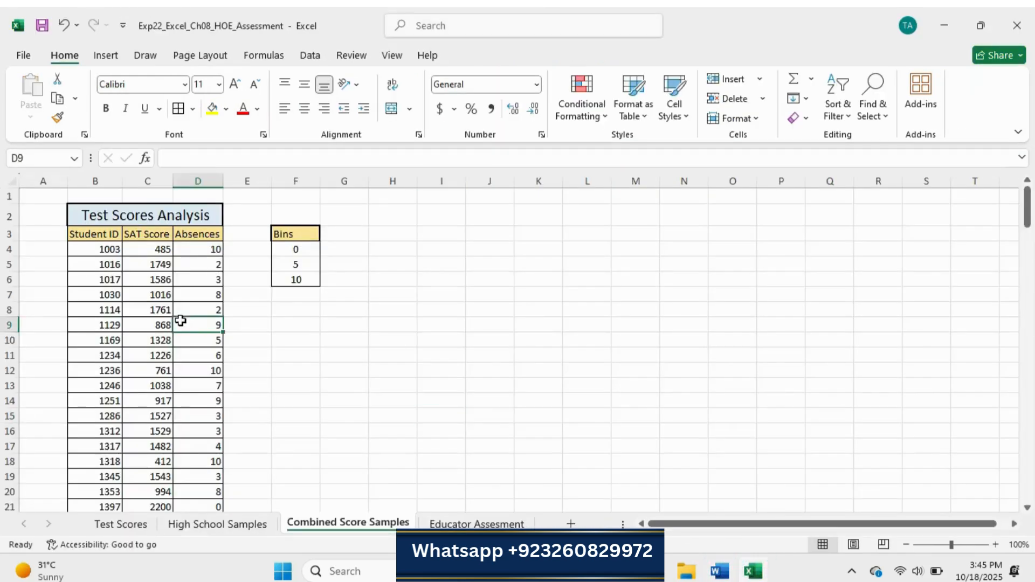
Start the Covariance tool from the Analysis ToolPak on the Combined Score Samples worksheet.
click(312, 57)
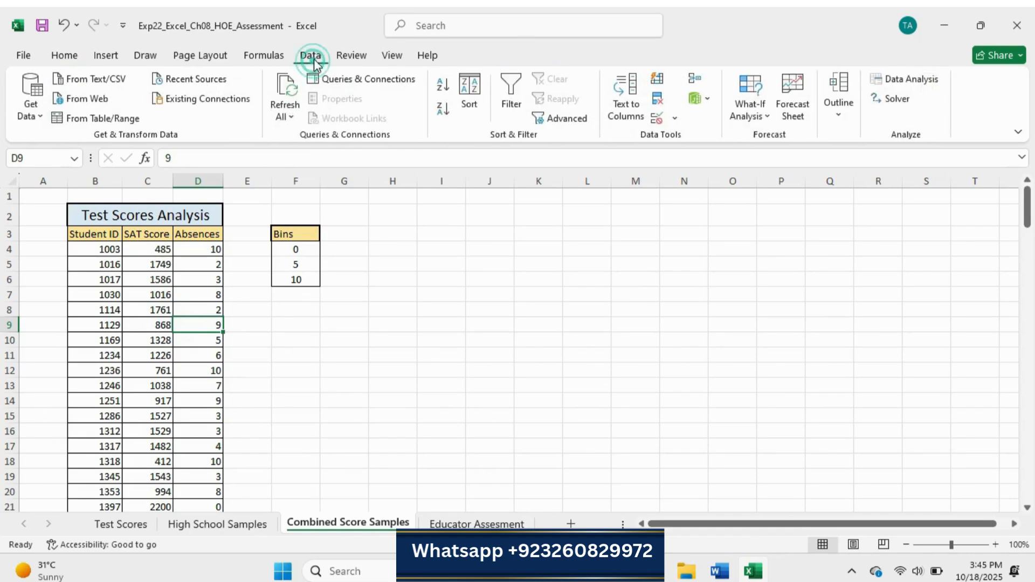
click(912, 78)
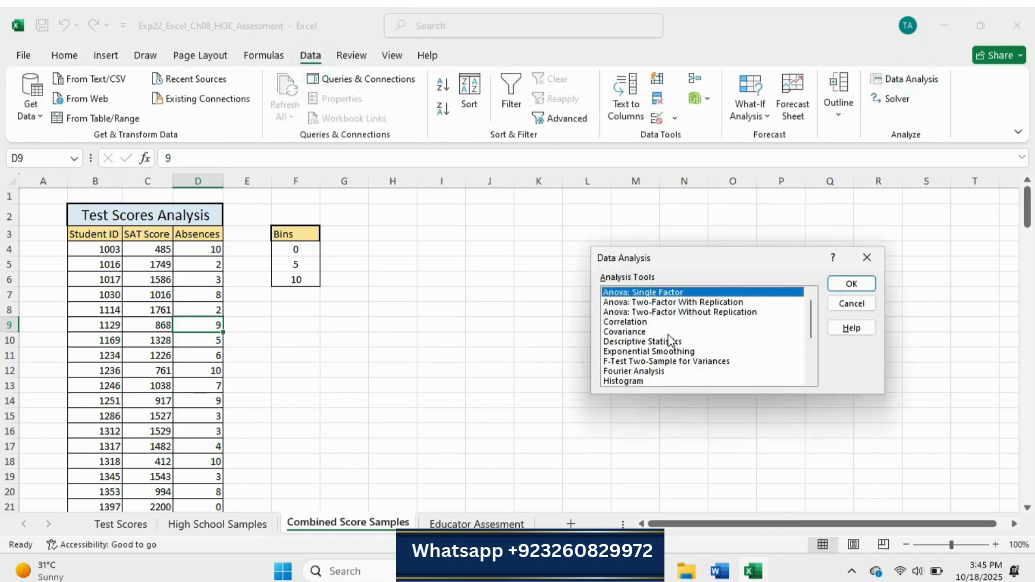
scroll(669, 340, down, 2)
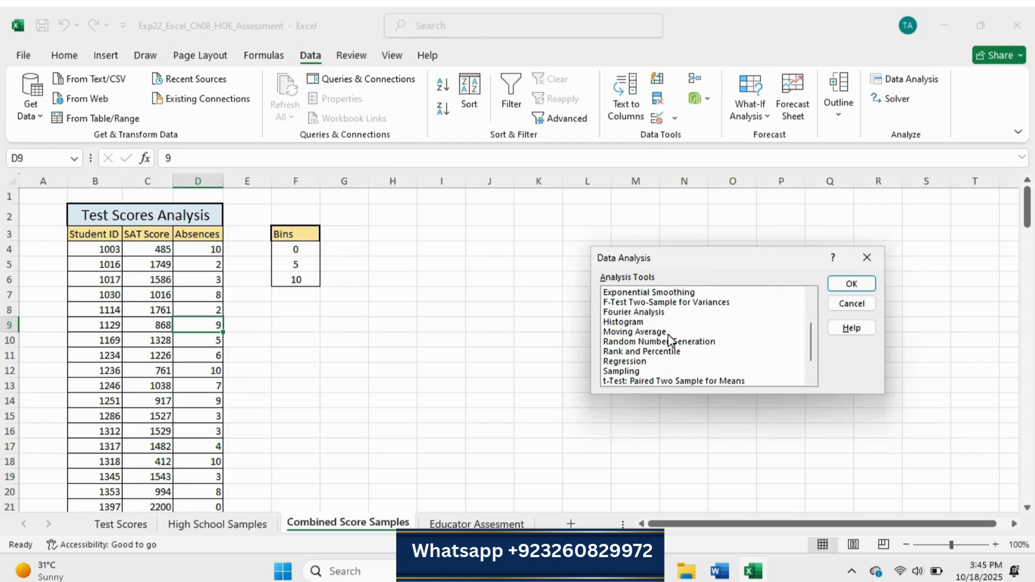
scroll(670, 340, down, 1)
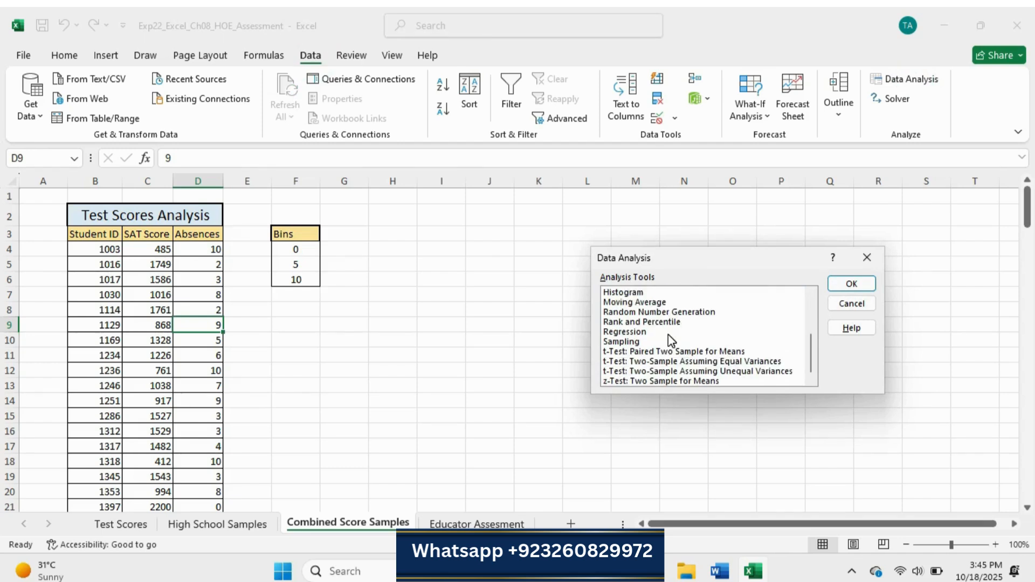
scroll(668, 335, up, 3)
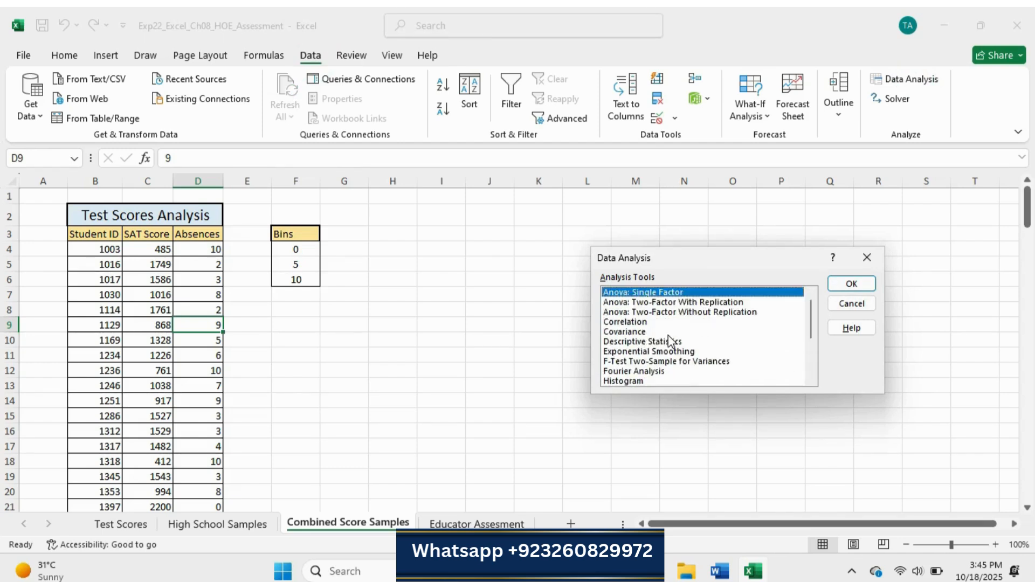
click(615, 332)
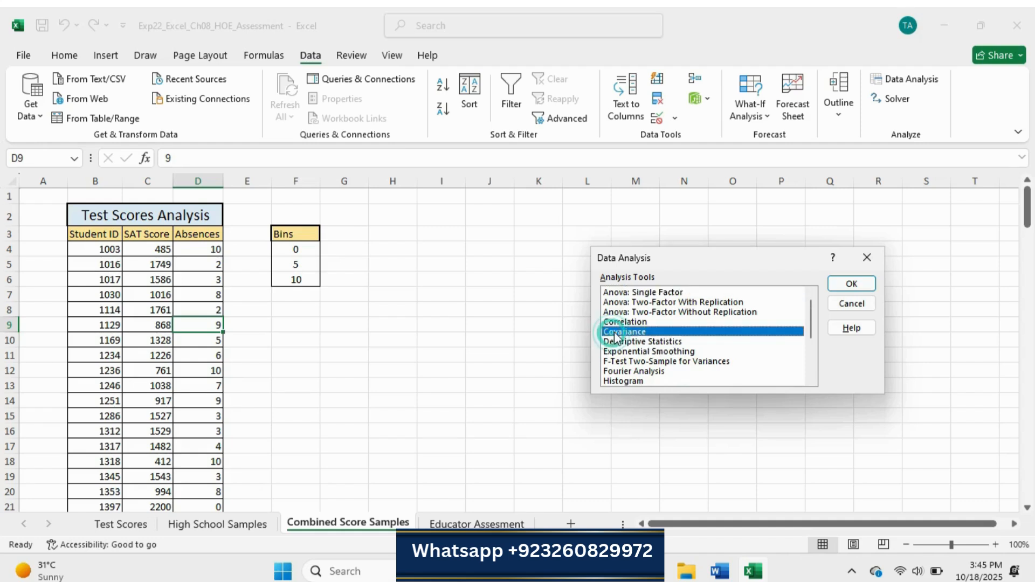
click(839, 290)
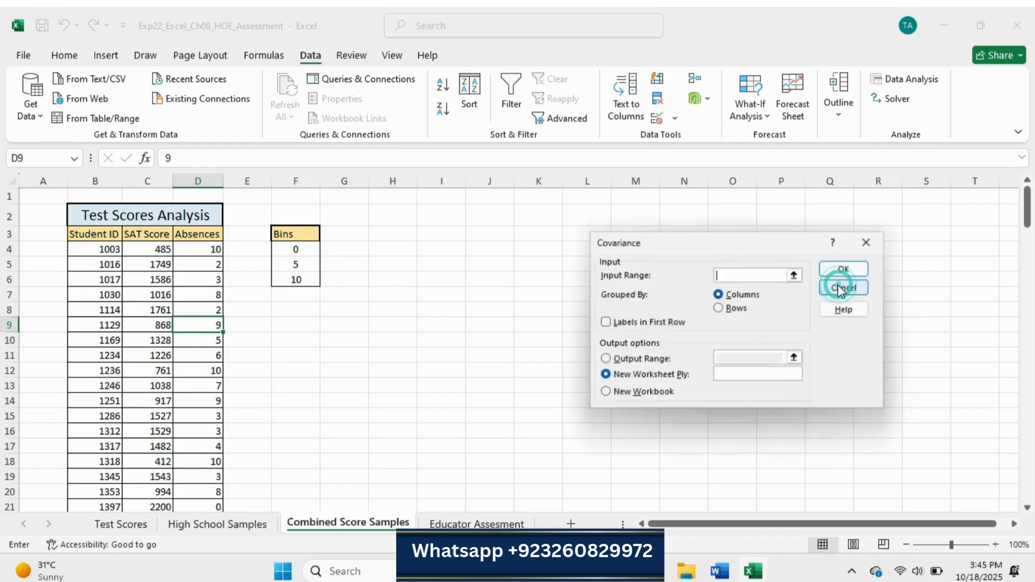
Check step 6 in Word, then set the Covariance input range to C3:D153 in Excel.
click(720, 571)
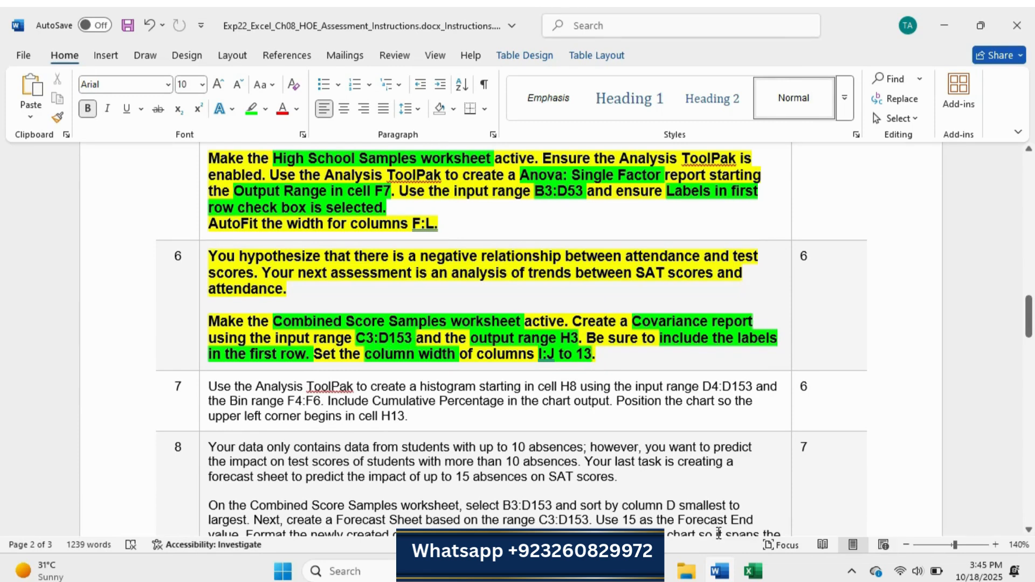
click(753, 571)
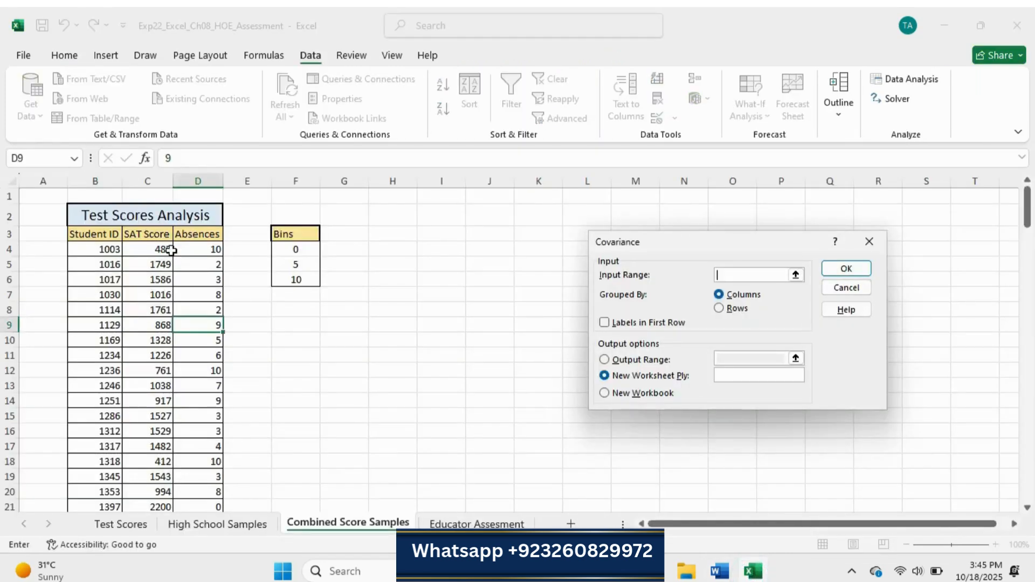
drag(140, 240, 201, 468)
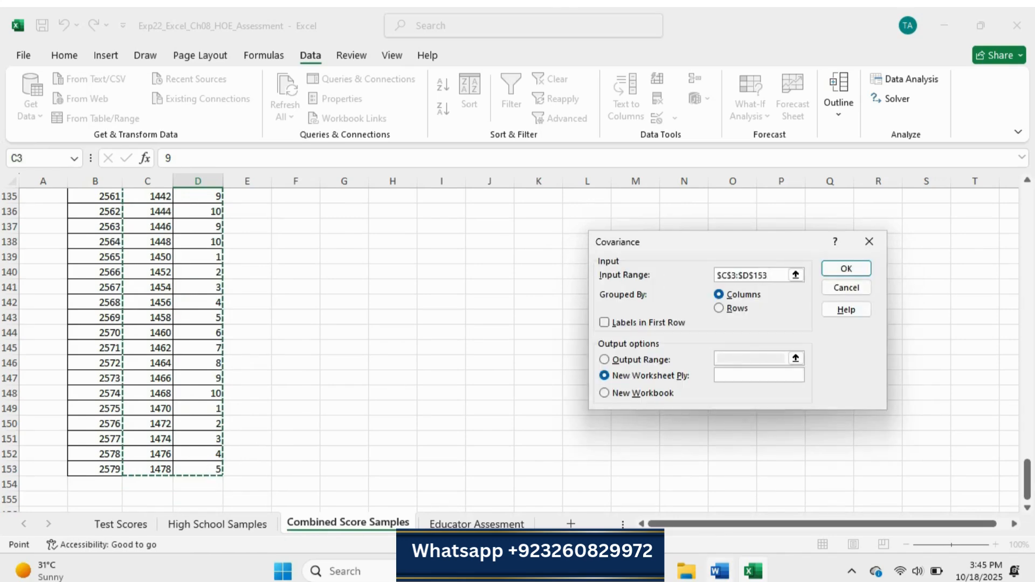
Recheck step 6 in Word and set the Covariance output range to cell H3 in Excel.
key(alt+Tab)
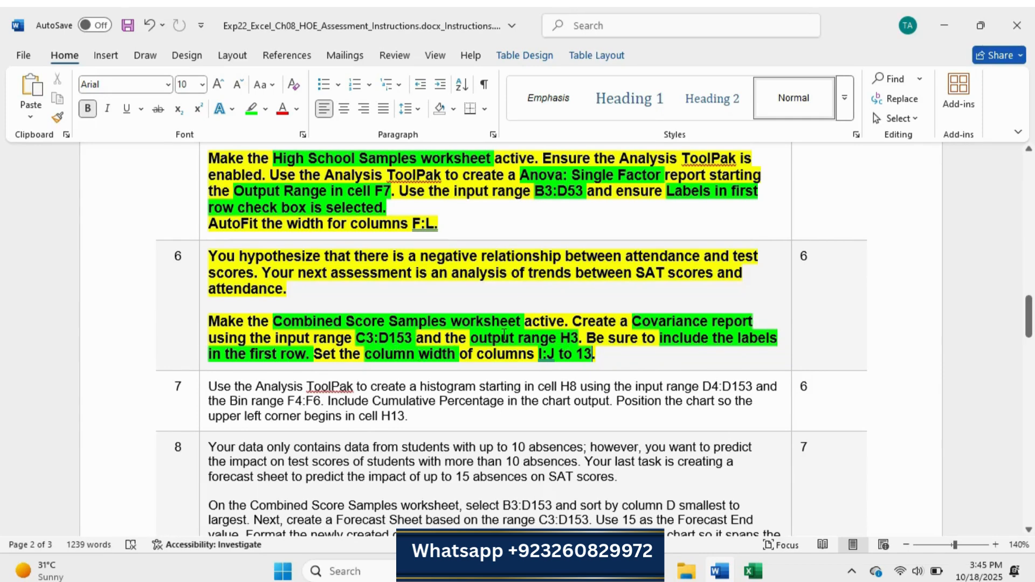
click(753, 571)
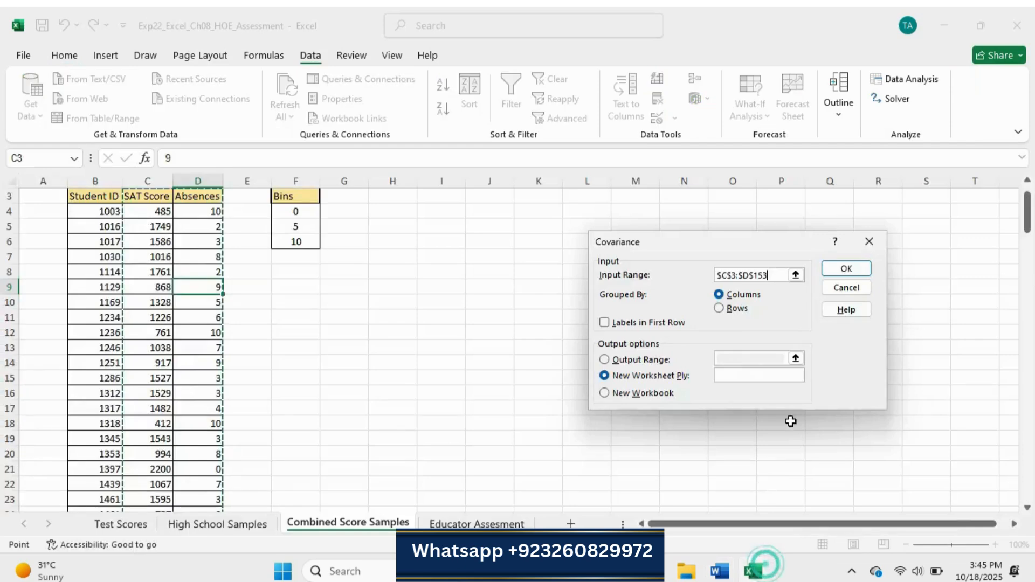
click(641, 360)
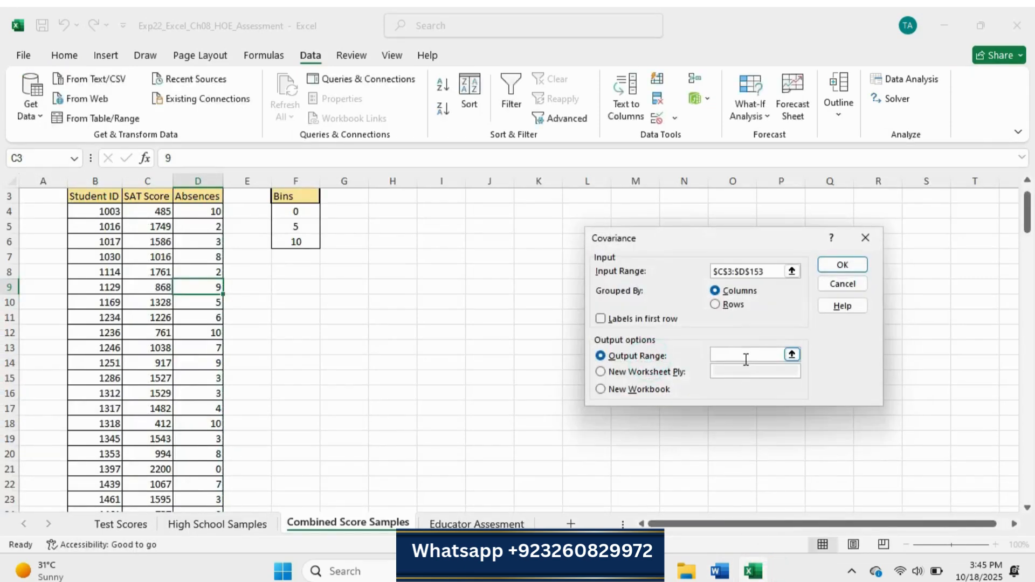
click(746, 358)
text(H$3)
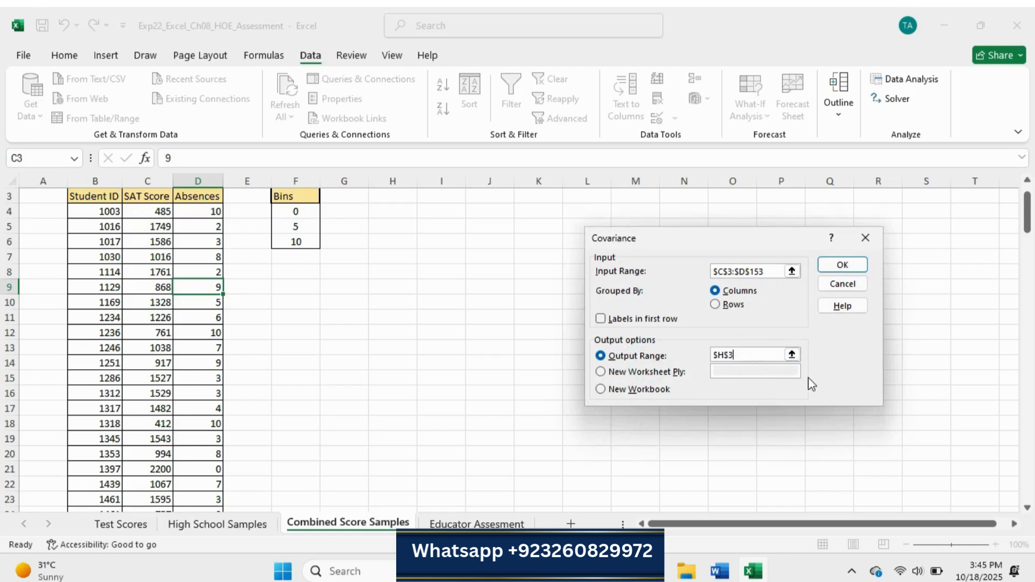
Include labels in the first row as step 6 in Word requires, and generate the Covariance report in Excel.
key(alt+Tab)
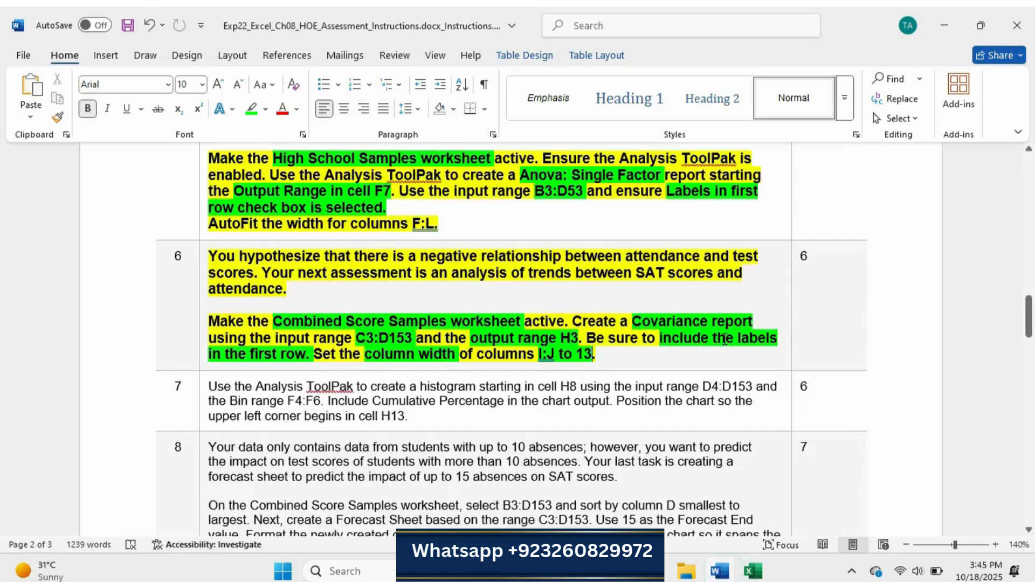
key(alt+Tab)
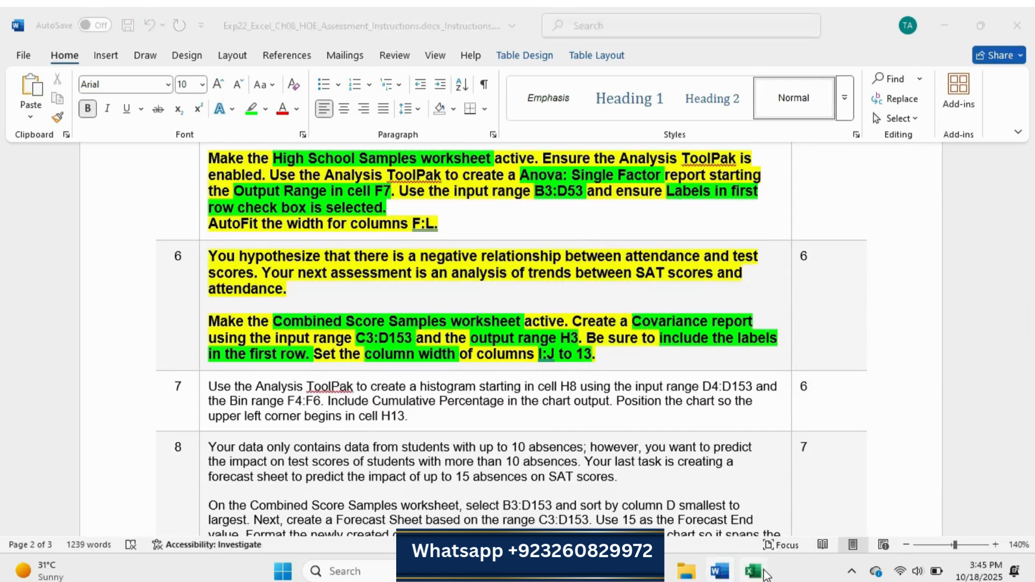
click(608, 320)
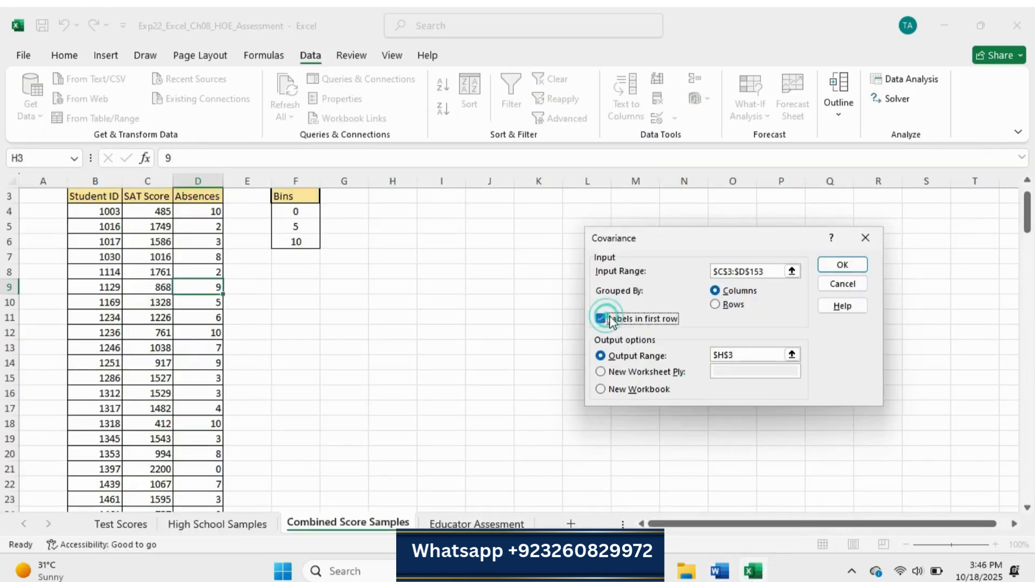
key(alt+Tab)
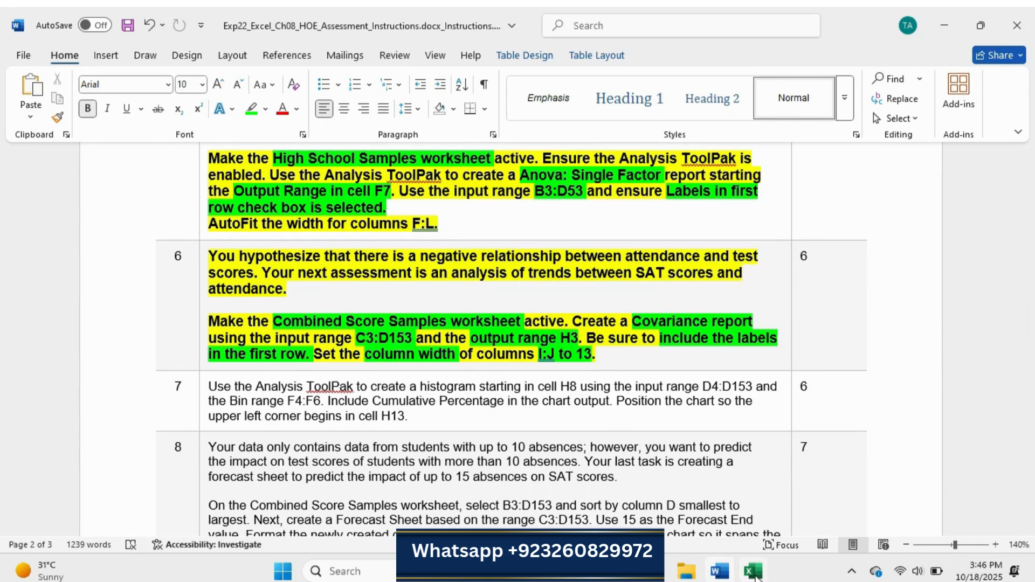
click(753, 570)
click(845, 265)
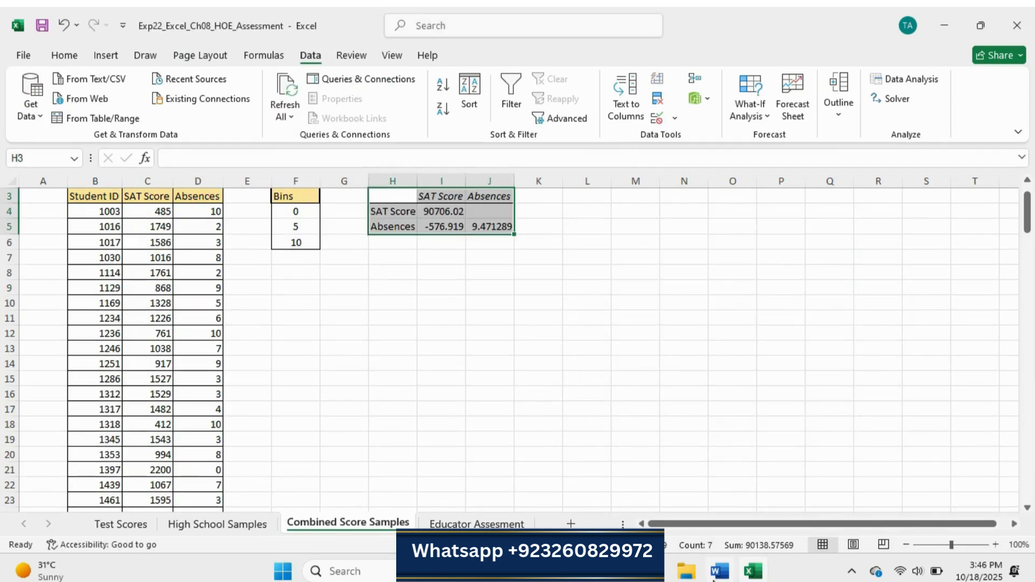
Check step 6 in Word for the column width, and set columns I:J to a width of 13 in Excel.
click(720, 570)
click(754, 570)
scroll(475, 337, up, 1)
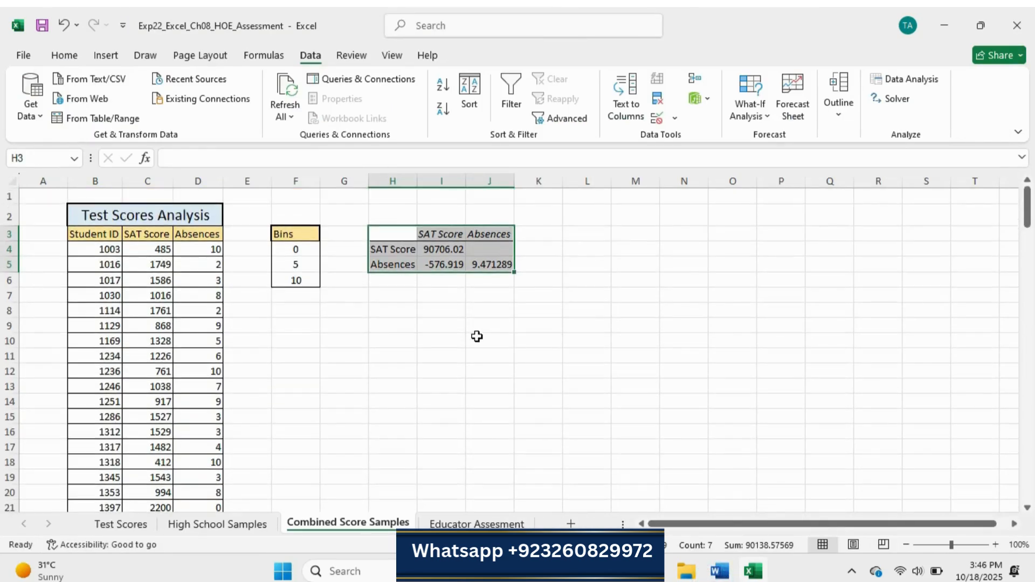
click(755, 572)
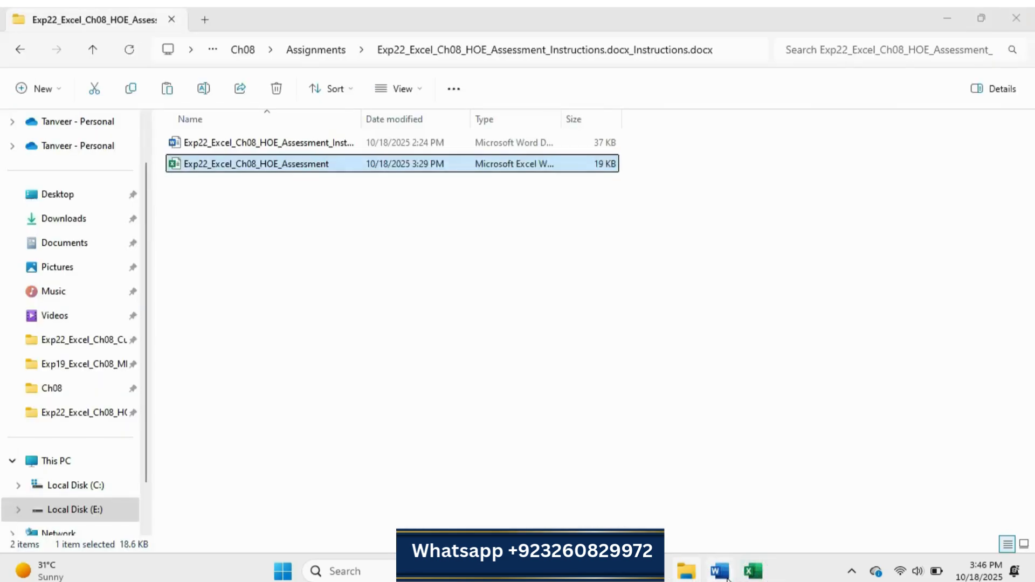
click(720, 571)
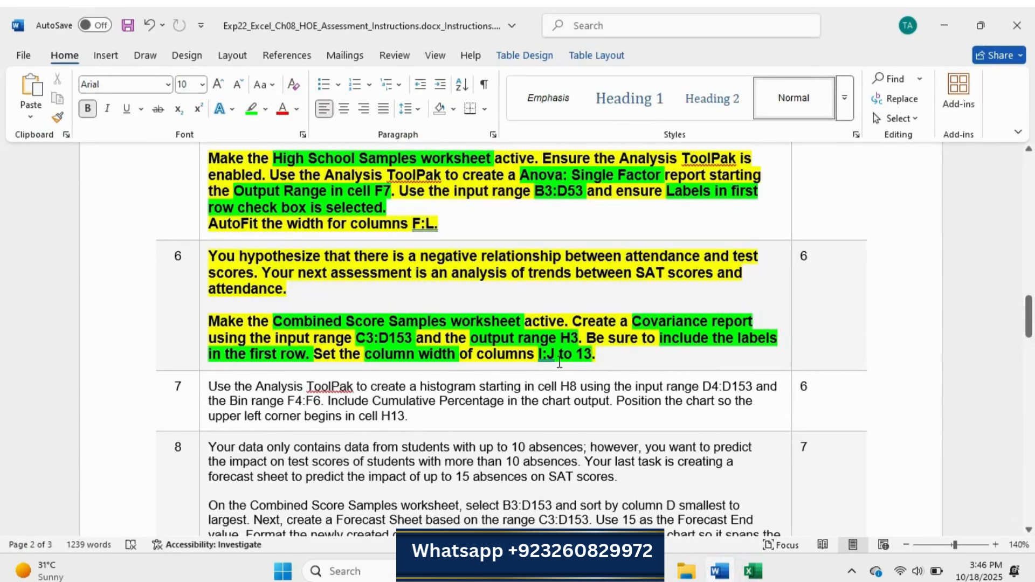
click(754, 571)
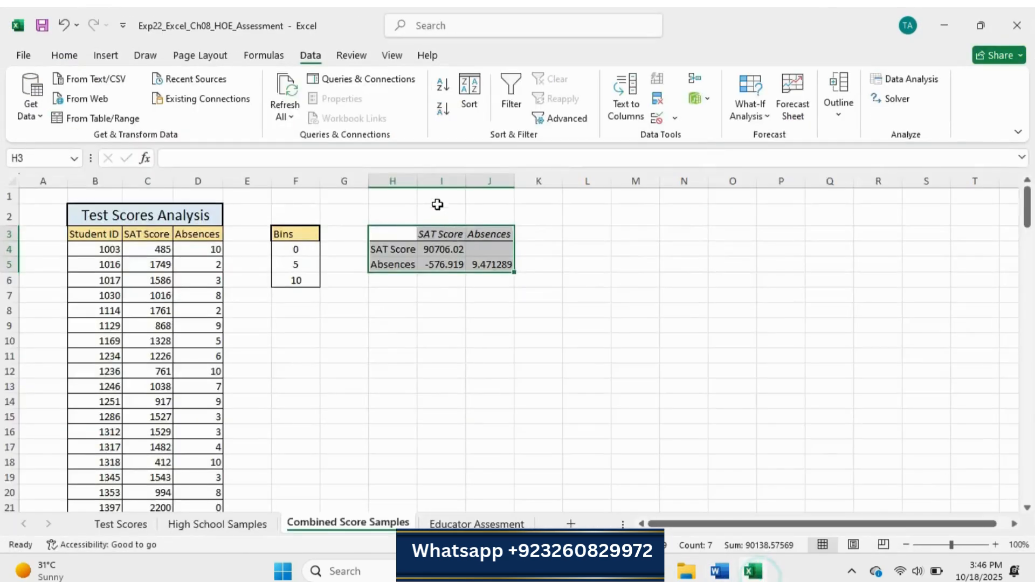
drag(442, 181, 490, 180)
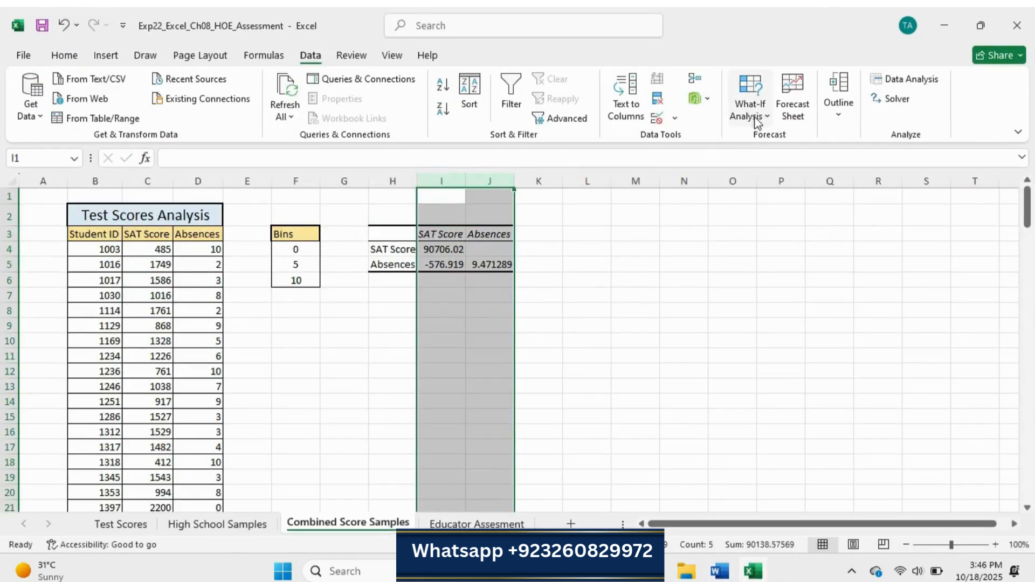
right_click(474, 182)
click(556, 422)
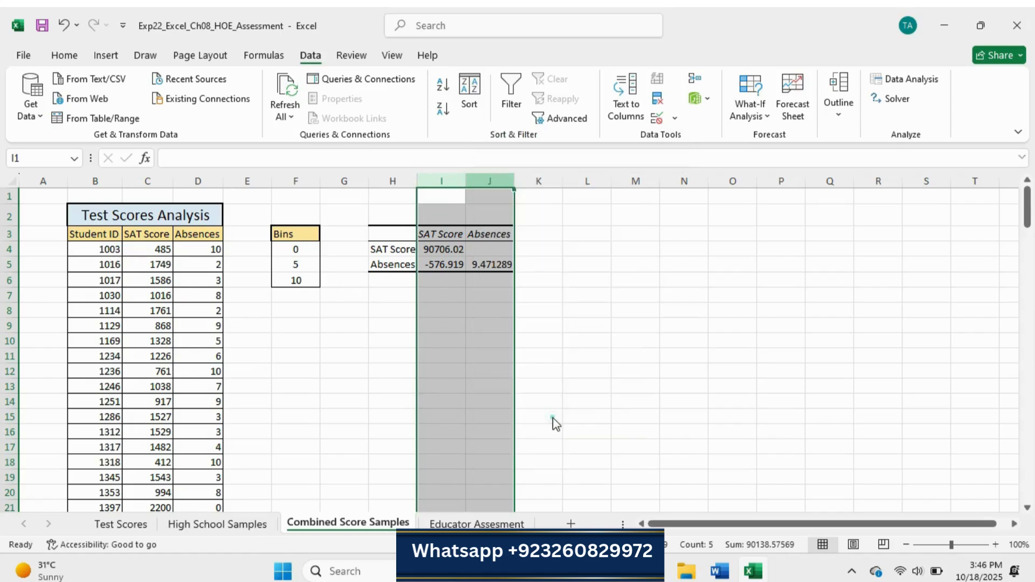
text(13)
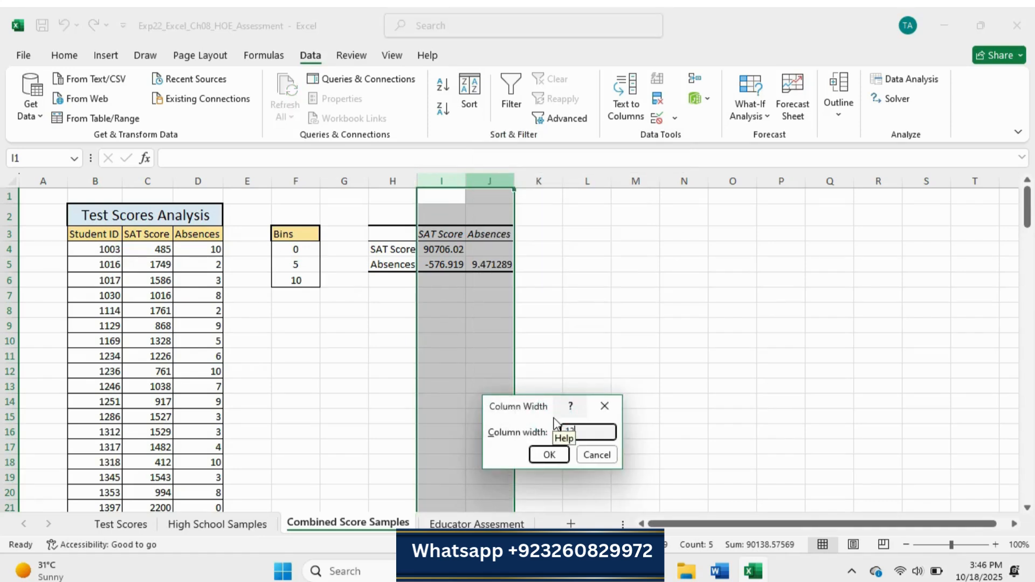
click(551, 455)
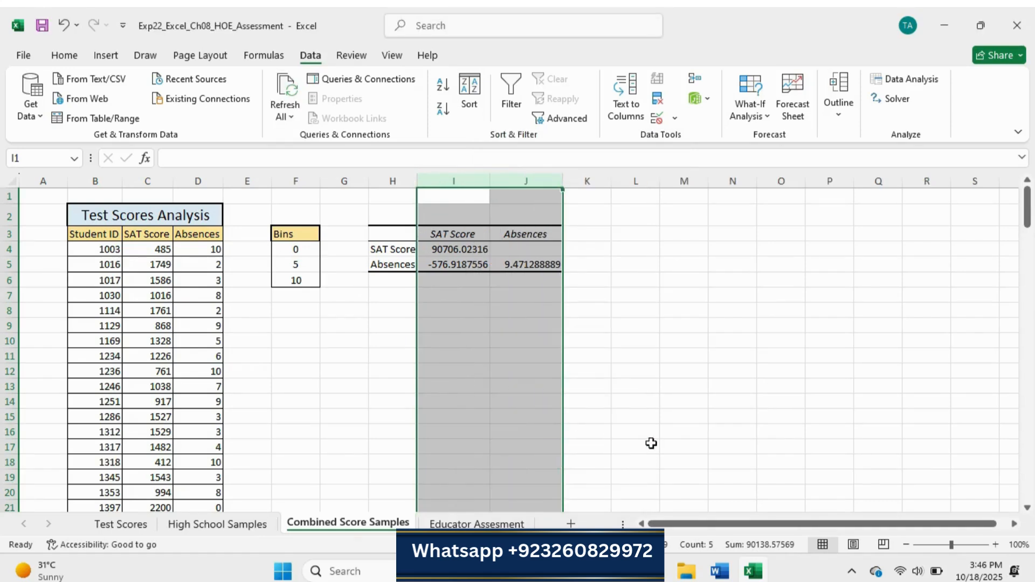
Switch to Word and make the step 7 instruction text bold, 10 pt and highlighted in yellow.
click(715, 575)
scroll(390, 343, down, 1)
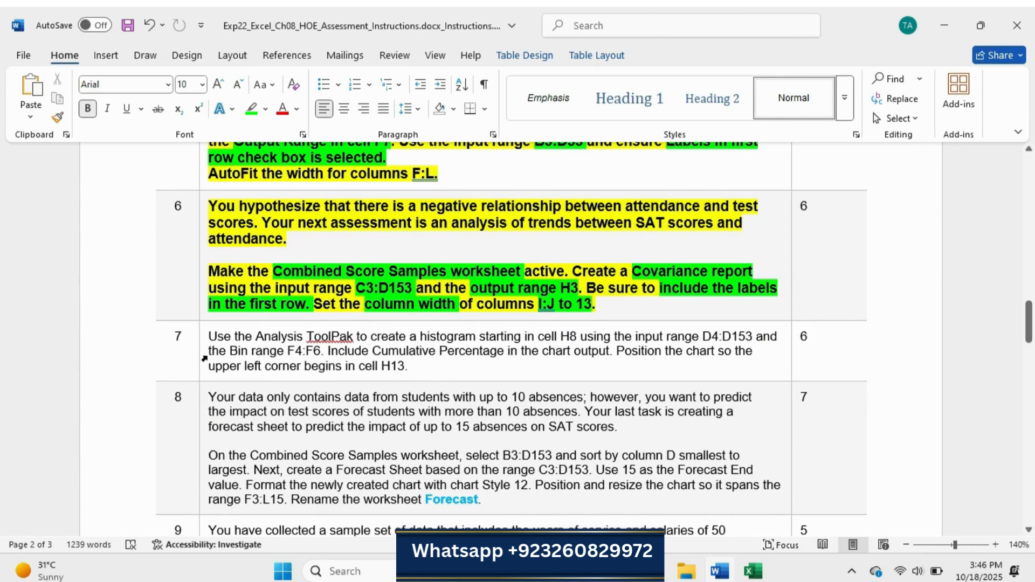
click(204, 359)
click(218, 329)
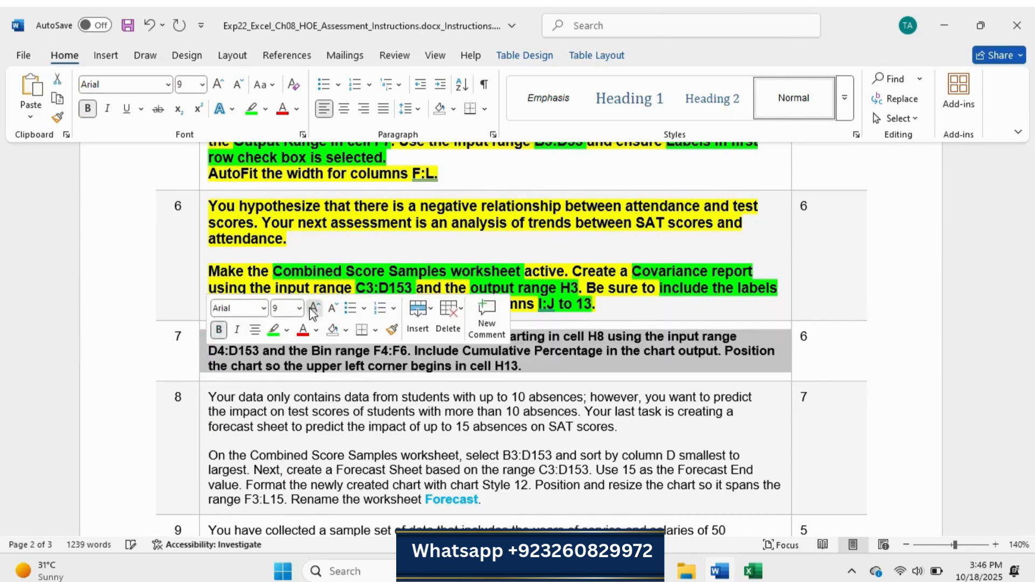
click(313, 310)
click(286, 330)
click(282, 377)
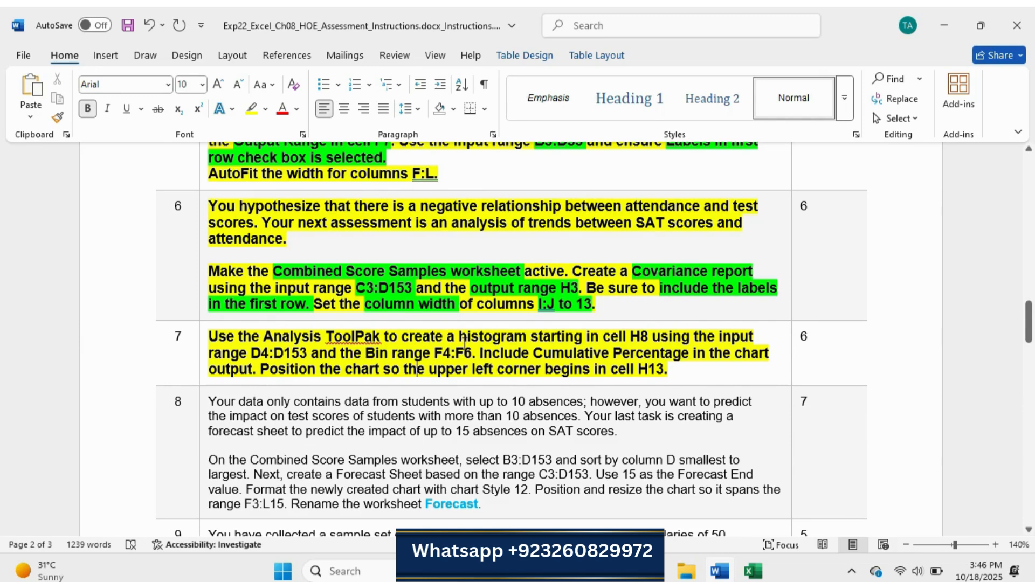
Highlight "histogram starting in cell H8" in bright green in step 7.
drag(510, 333, 586, 337)
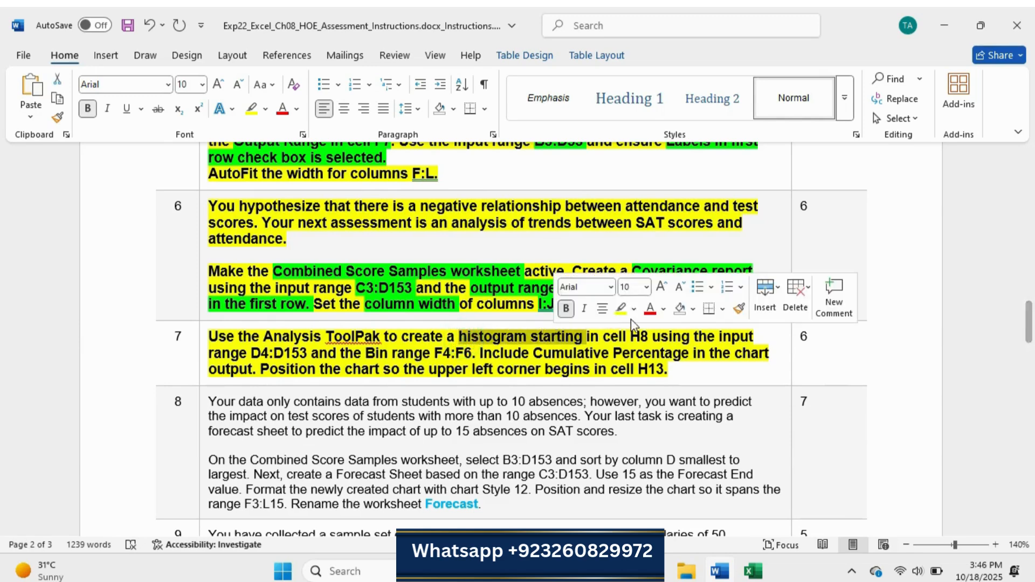
double_click(505, 338)
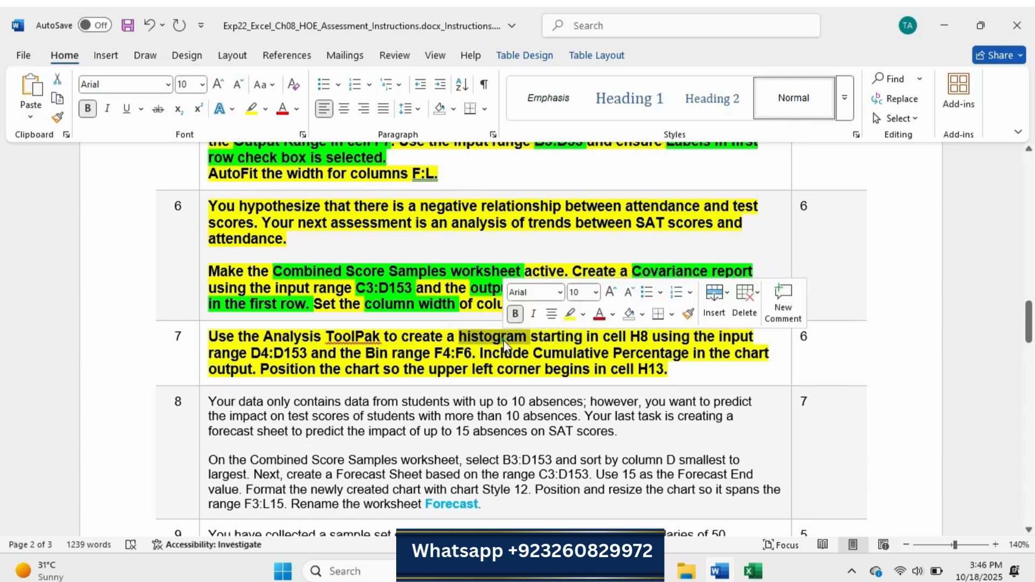
click(583, 314)
click(592, 368)
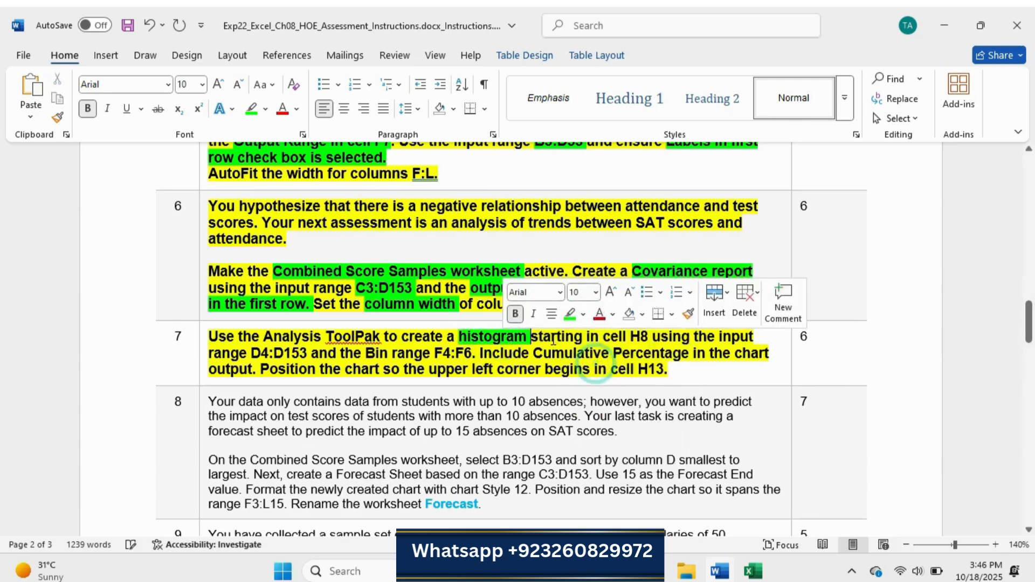
drag(551, 336, 652, 337)
click(713, 324)
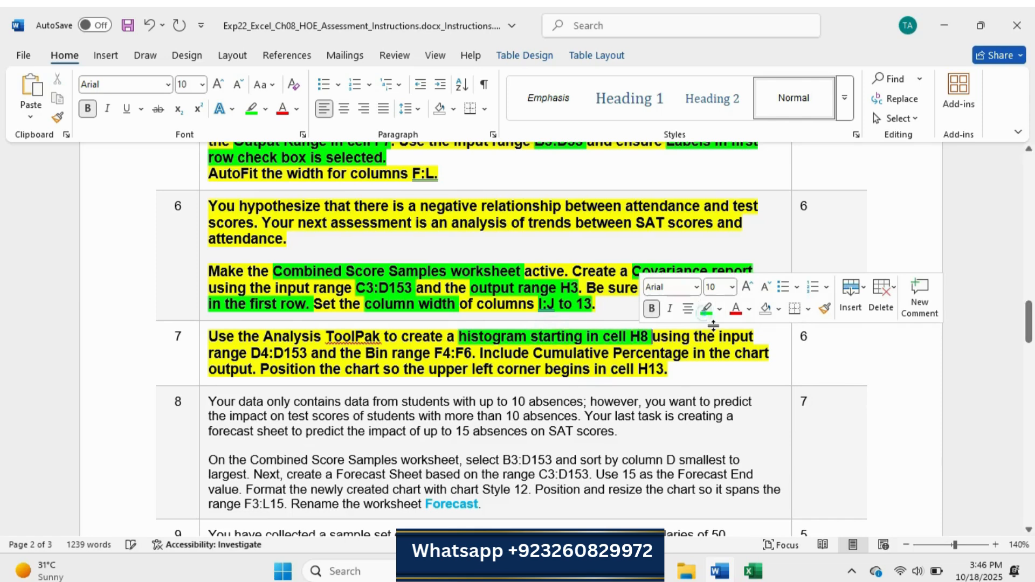
Highlight "input range D4:D153" and "Bin range F4:F6" in bright green in step 7.
mouse_move(719, 339)
mouse_down()
mouse_move(310, 358)
mouse_move(465, 350)
mouse_up()
click(371, 325)
click(532, 329)
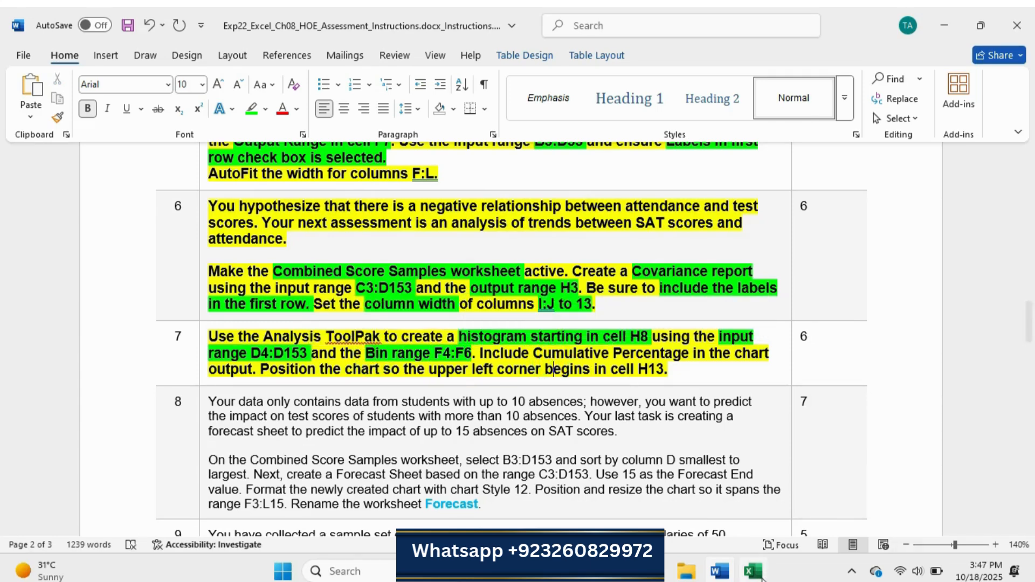
Switch to Excel and open the Histogram analysis tool on the Combined Score Samples worksheet.
mouse_move(760, 578)
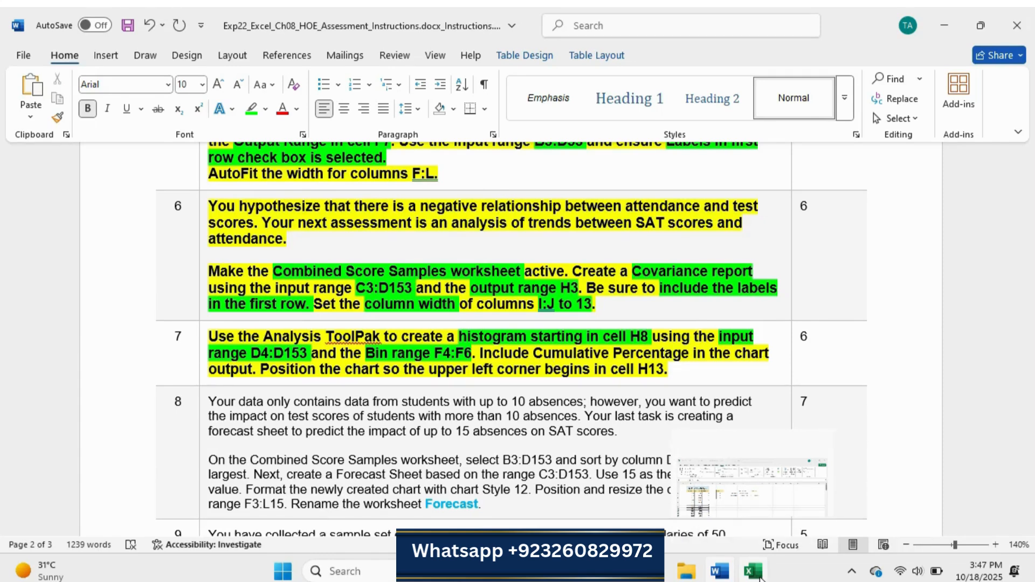
click(760, 578)
click(154, 308)
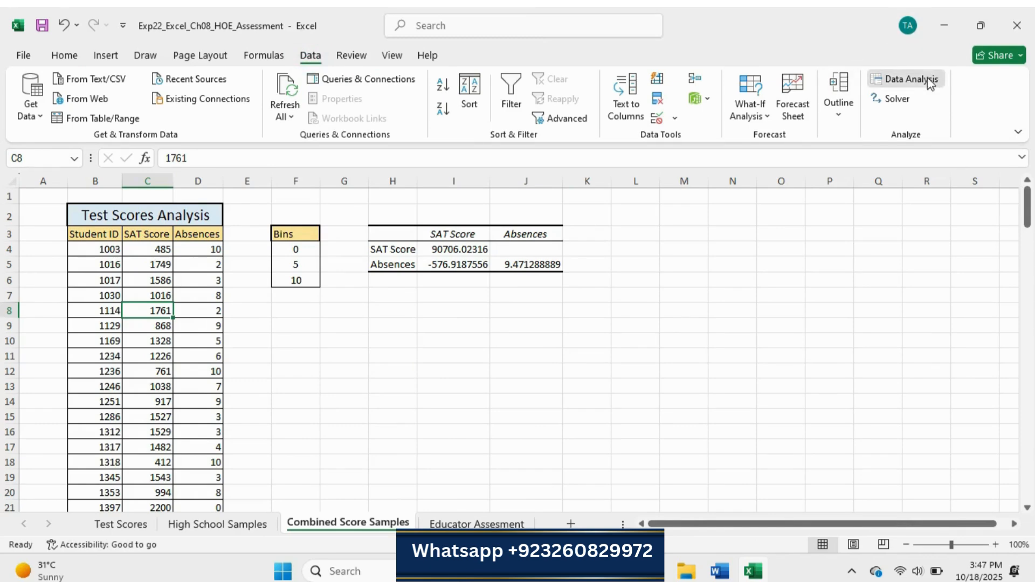
click(911, 79)
click(632, 378)
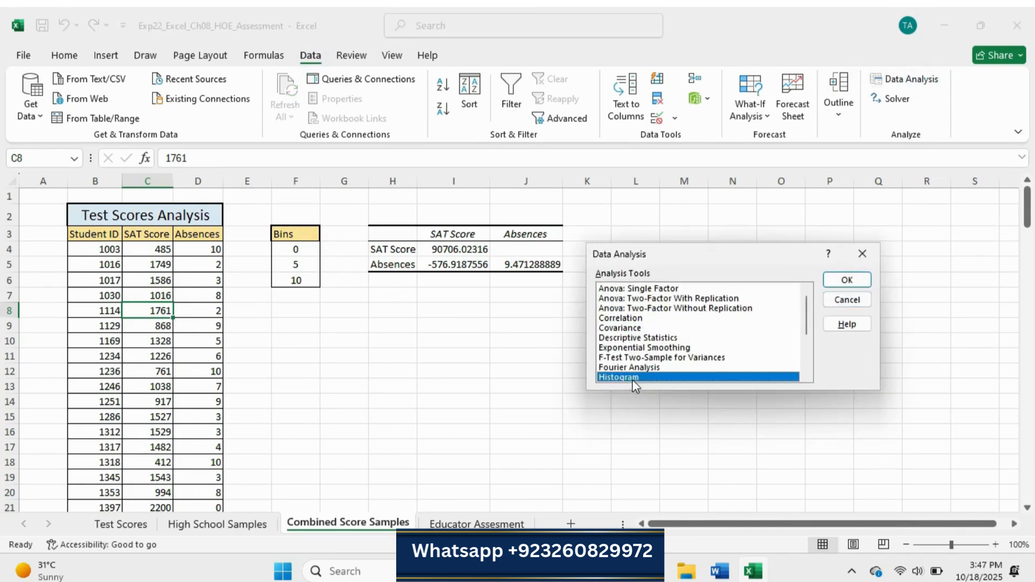
click(866, 281)
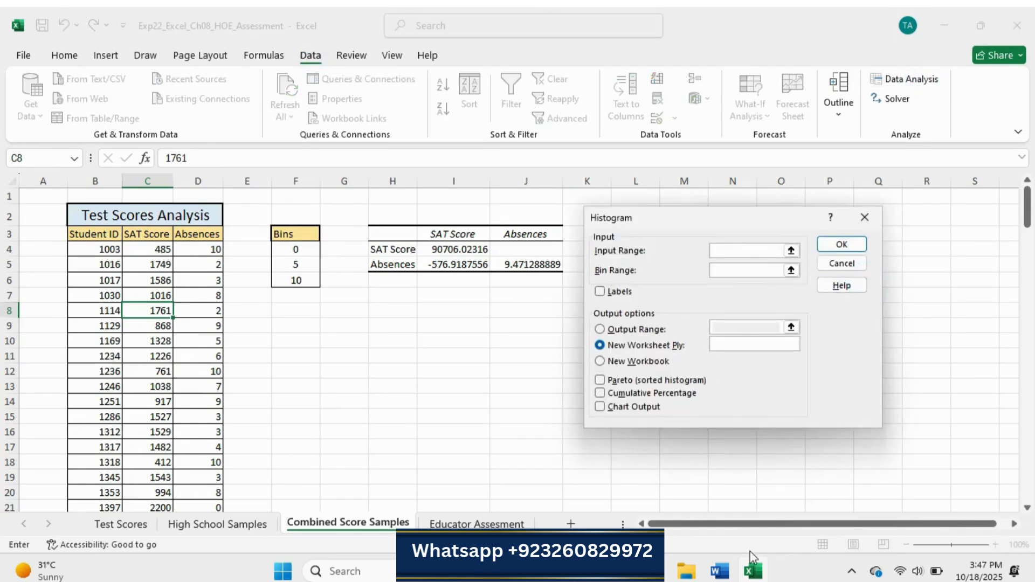
Set the histogram's input range to D4:D153 and its bin range to F4:F6, checking both against step 7 in Word.
click(720, 571)
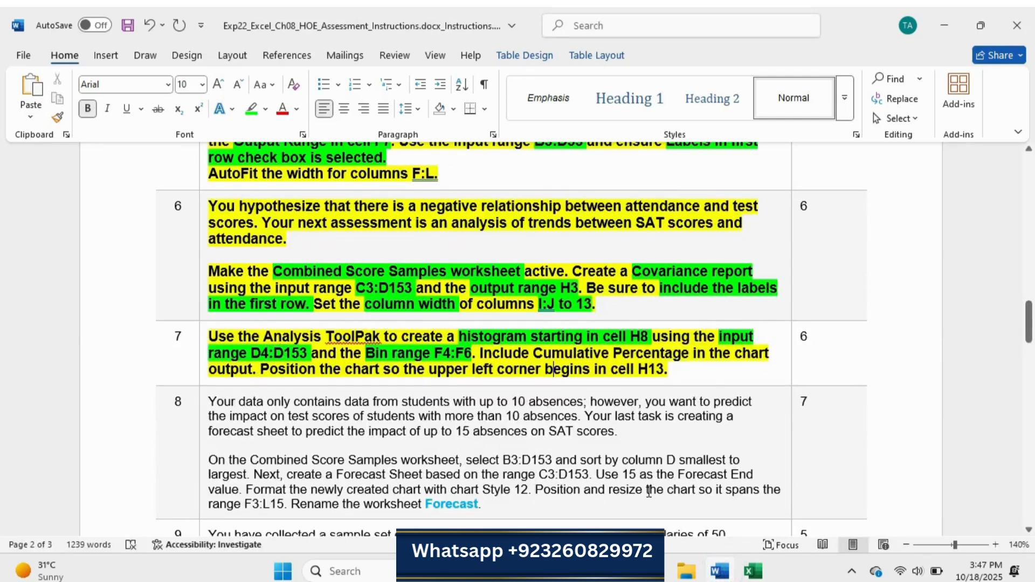
click(765, 577)
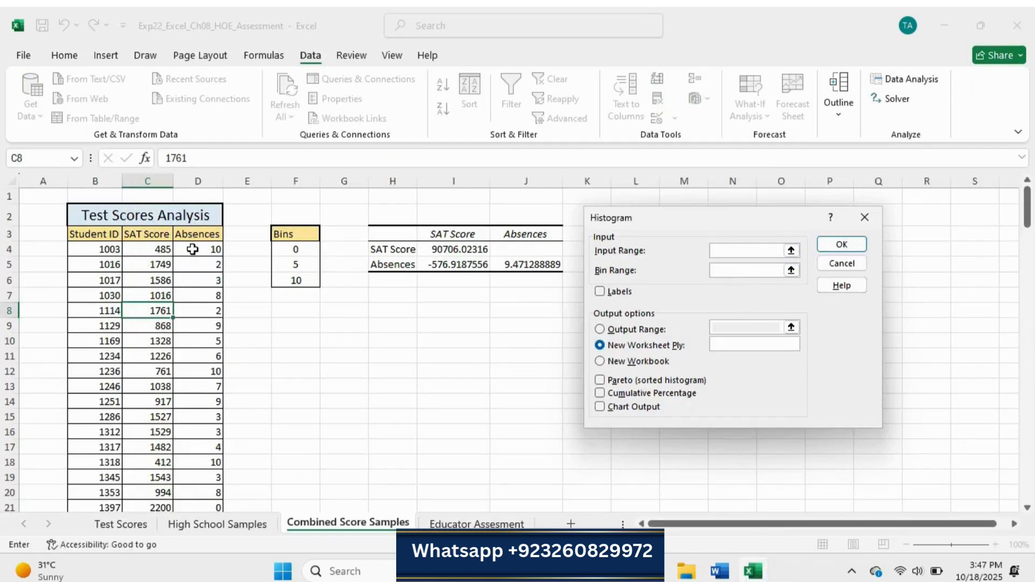
drag(193, 249, 201, 448)
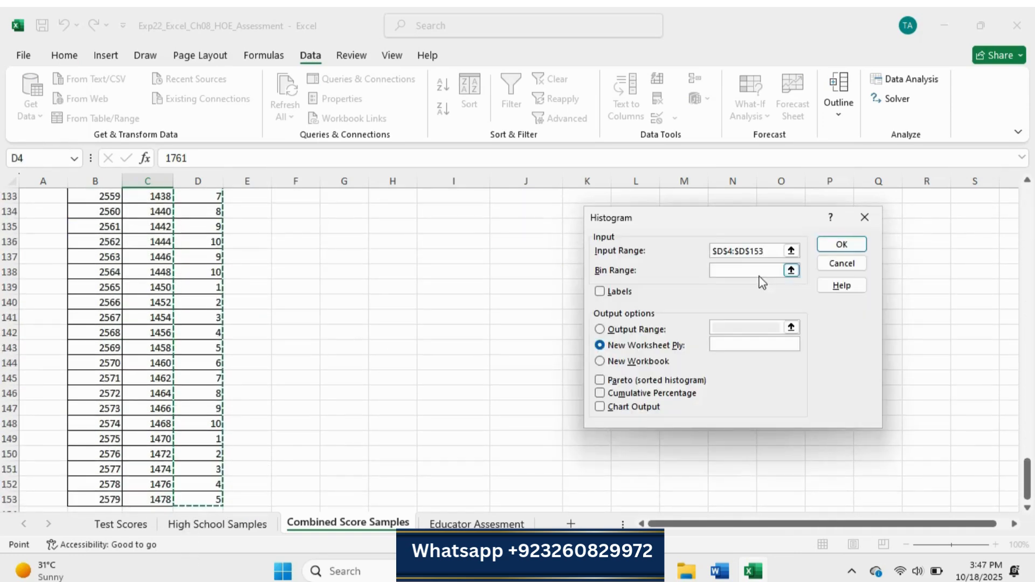
click(742, 269)
click(720, 571)
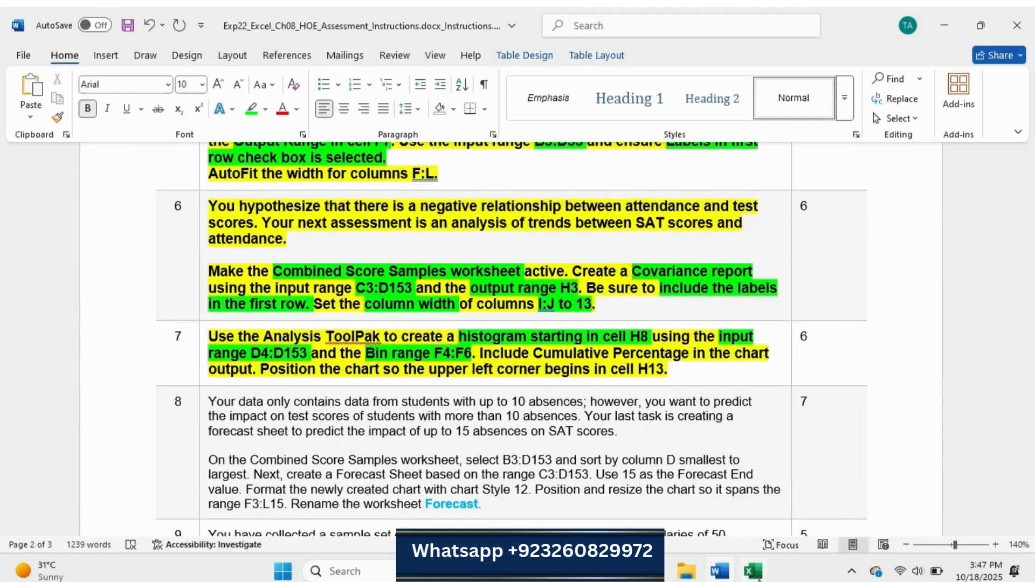
key(alt+Tab)
scroll(1027, 475, up, 20)
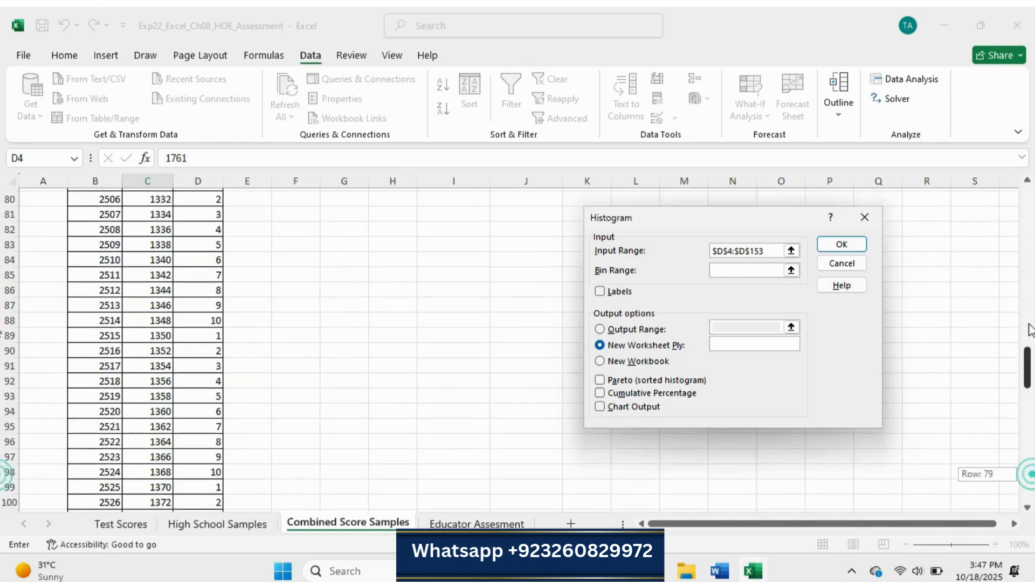
drag(288, 251, 296, 281)
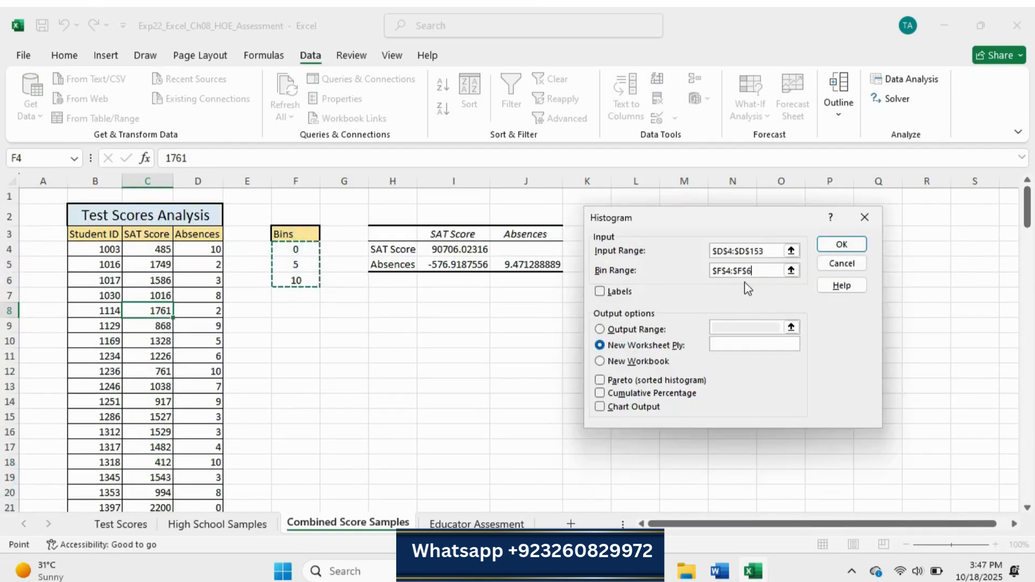
Switch to Word and highlight "Cumulative Percentage" and "chart output" in bright green in step 7.
click(720, 571)
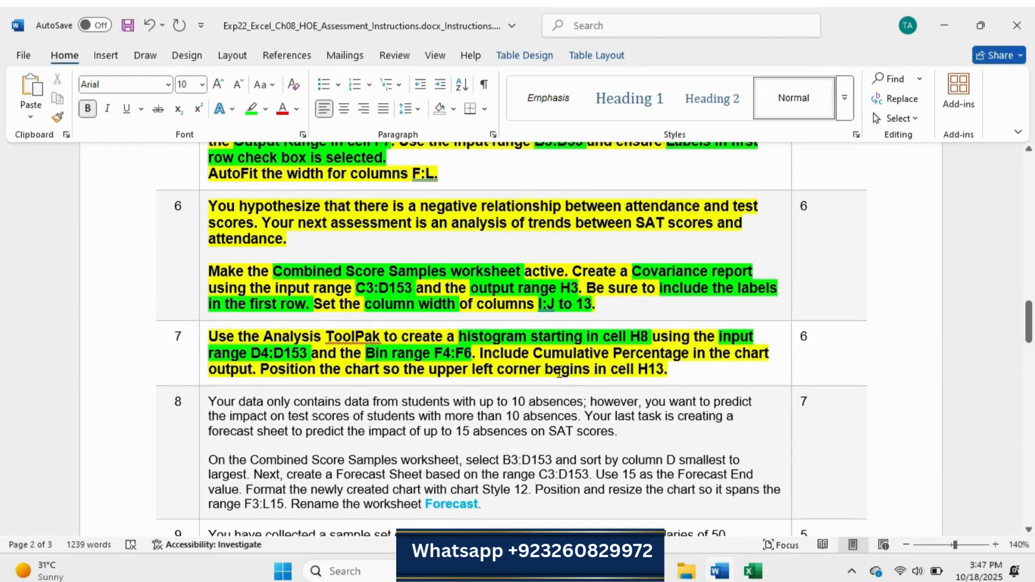
drag(543, 354, 253, 370)
click(722, 324)
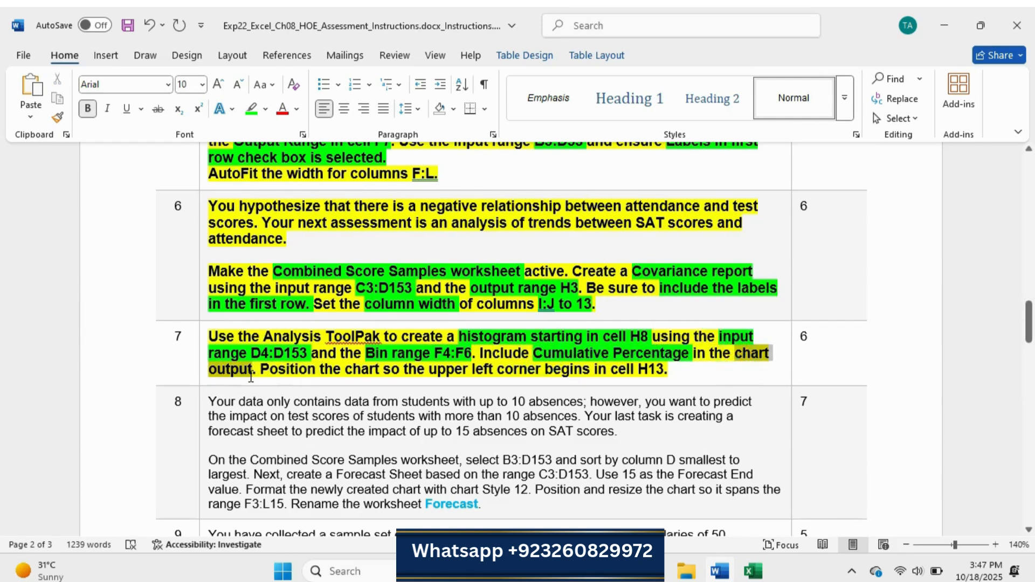
click(316, 349)
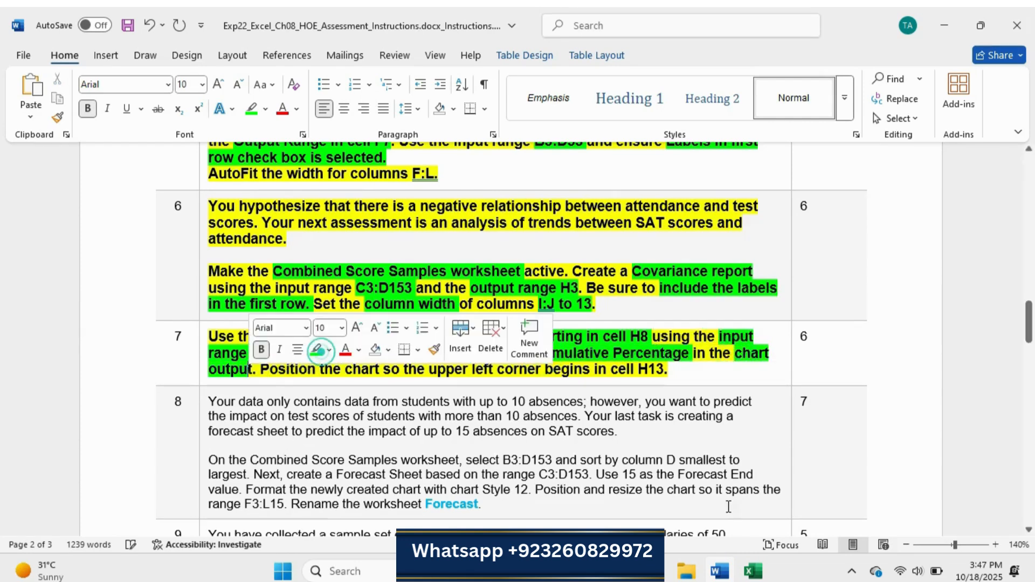
Back in Excel, enable Cumulative Percentage and Chart Output for the histogram and set its output range to H8.
click(753, 572)
click(600, 393)
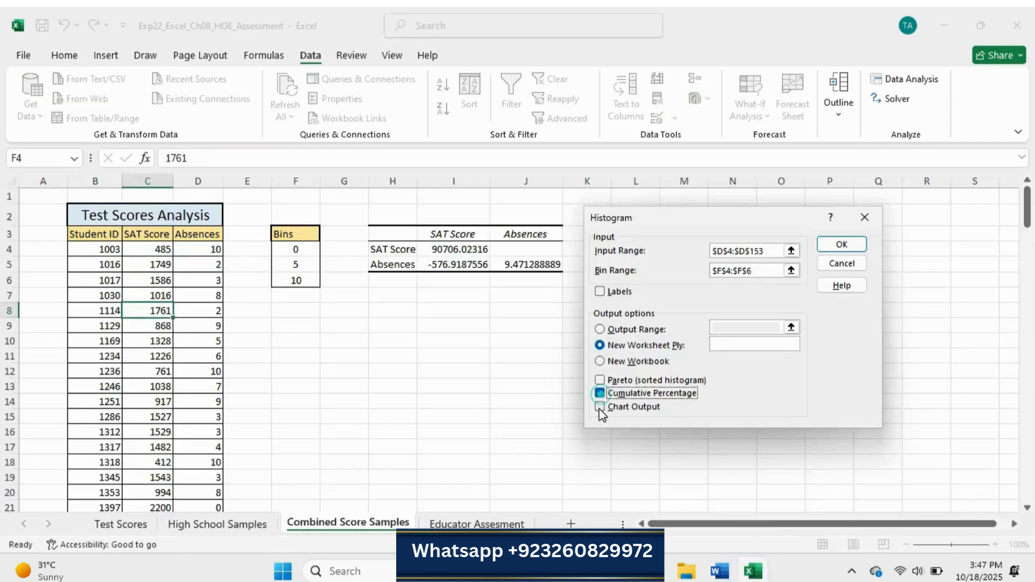
click(600, 408)
click(721, 572)
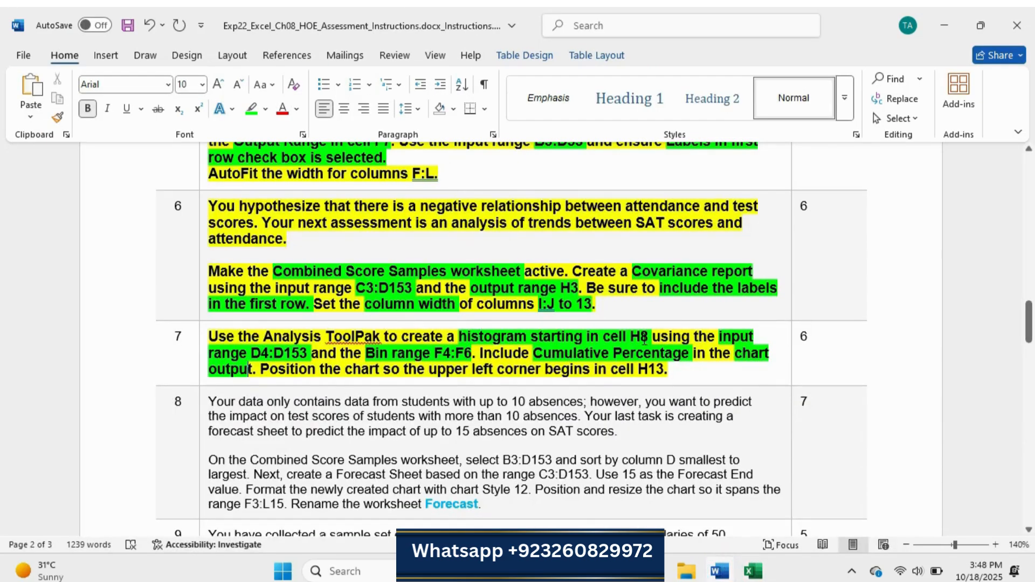
click(753, 571)
click(624, 330)
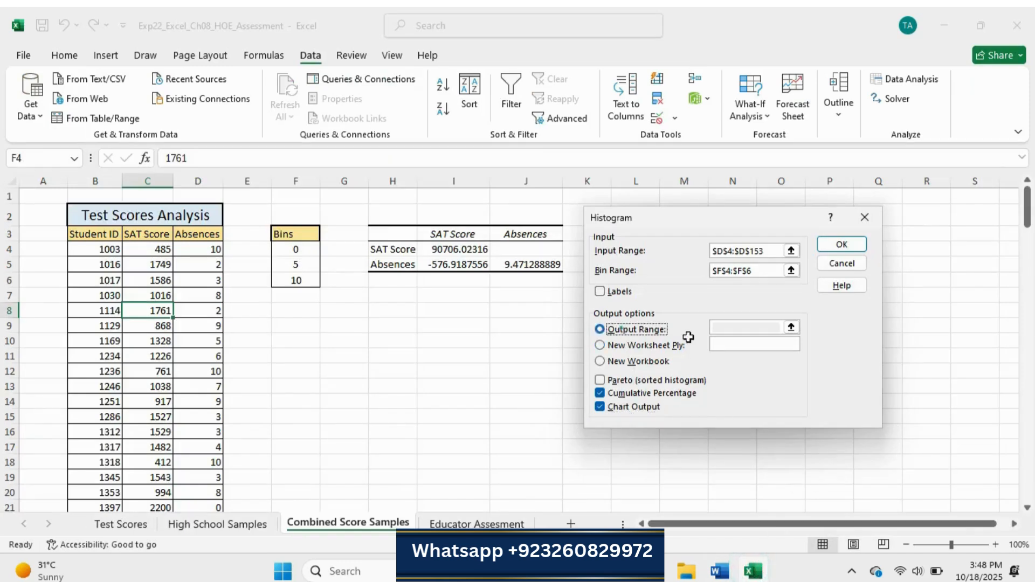
click(735, 325)
text(H$8)
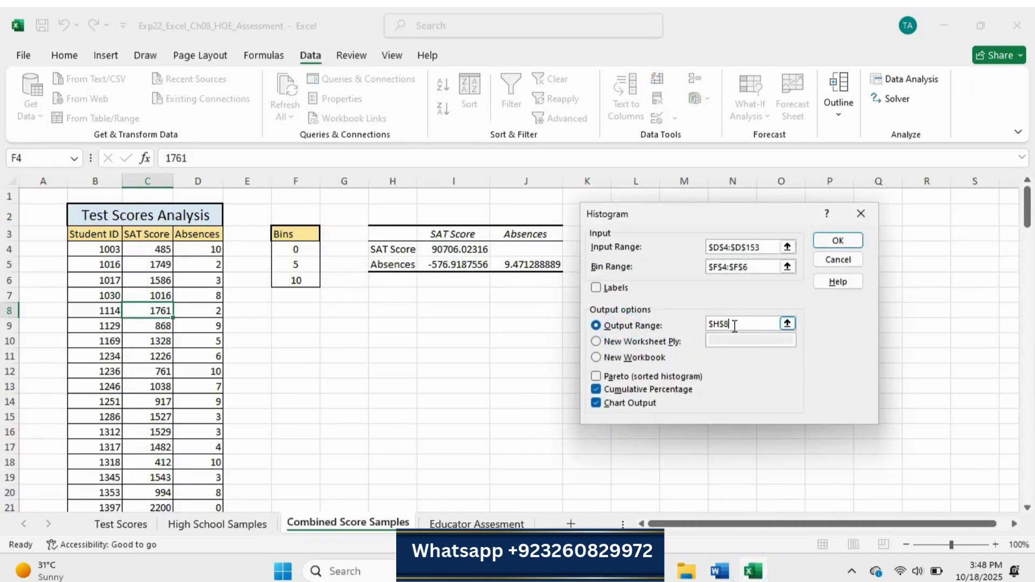
Recheck step 7 in Word, generate the histogram in Excel, and move its chart directly below the frequency table near cell H13.
click(725, 572)
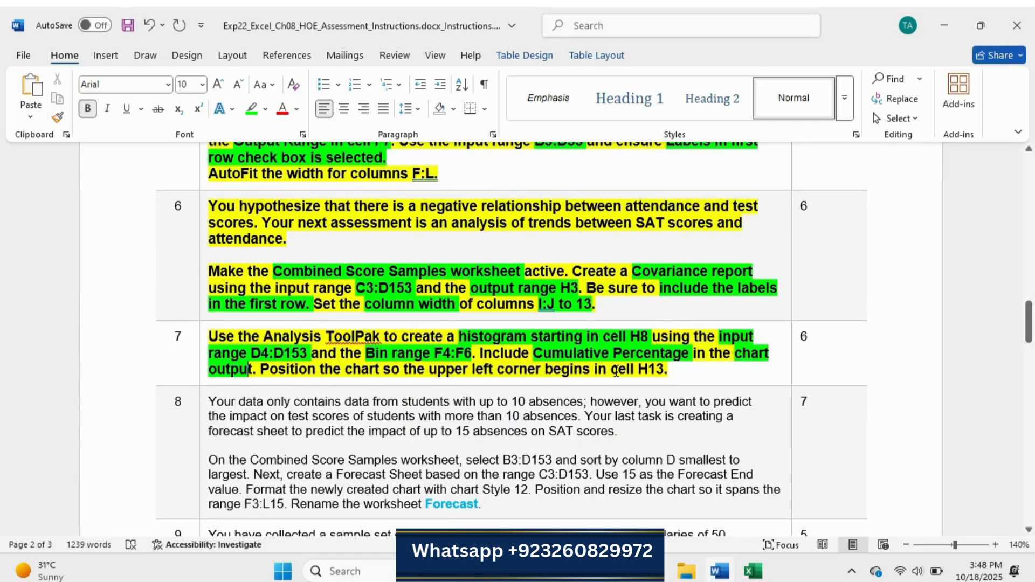
click(753, 571)
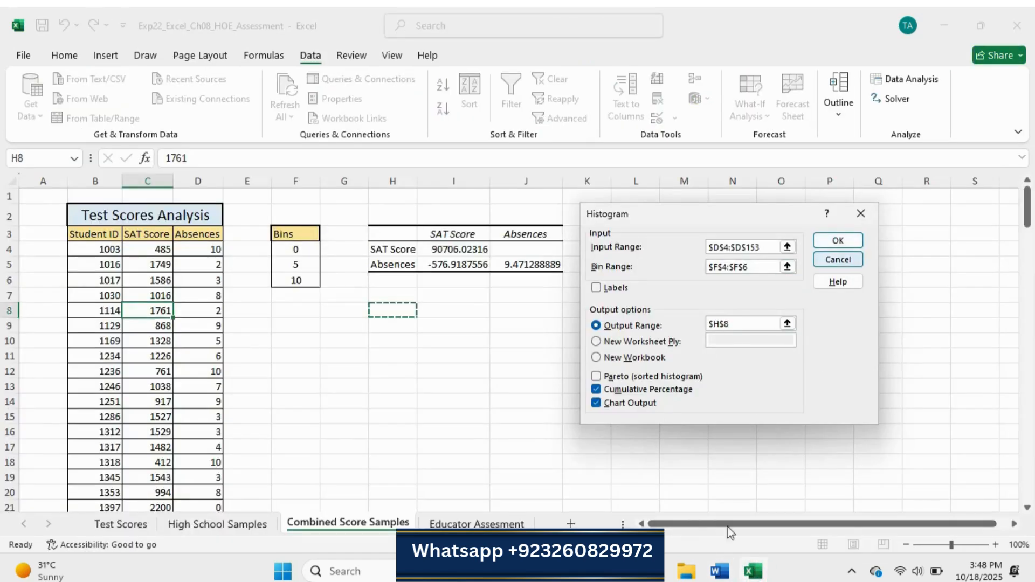
click(720, 571)
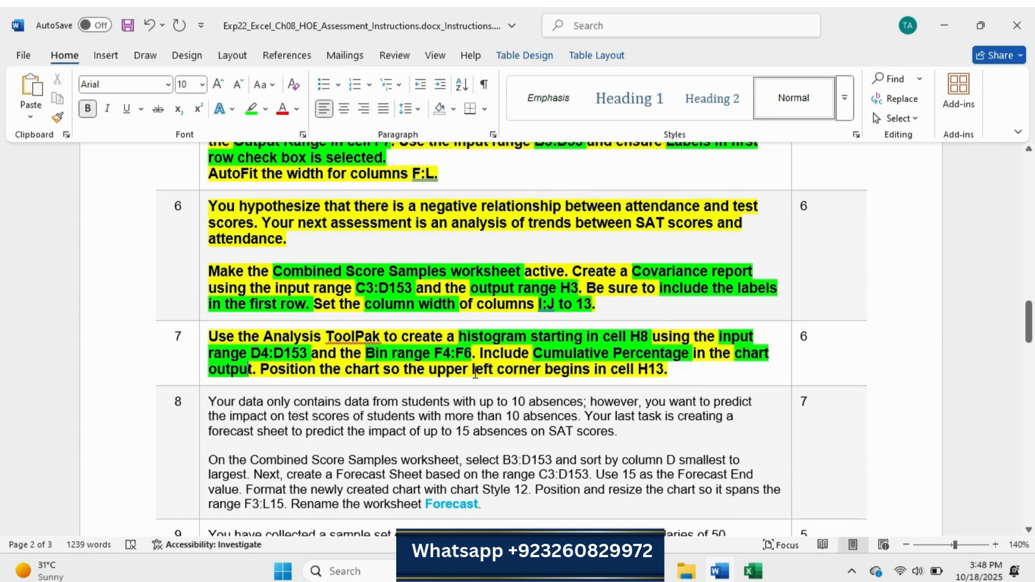
click(761, 574)
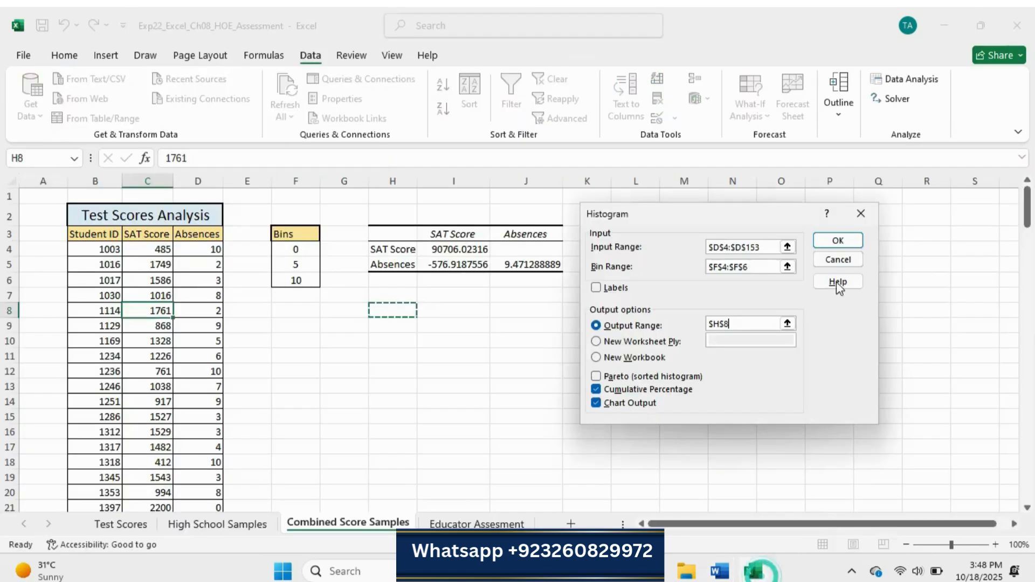
click(838, 244)
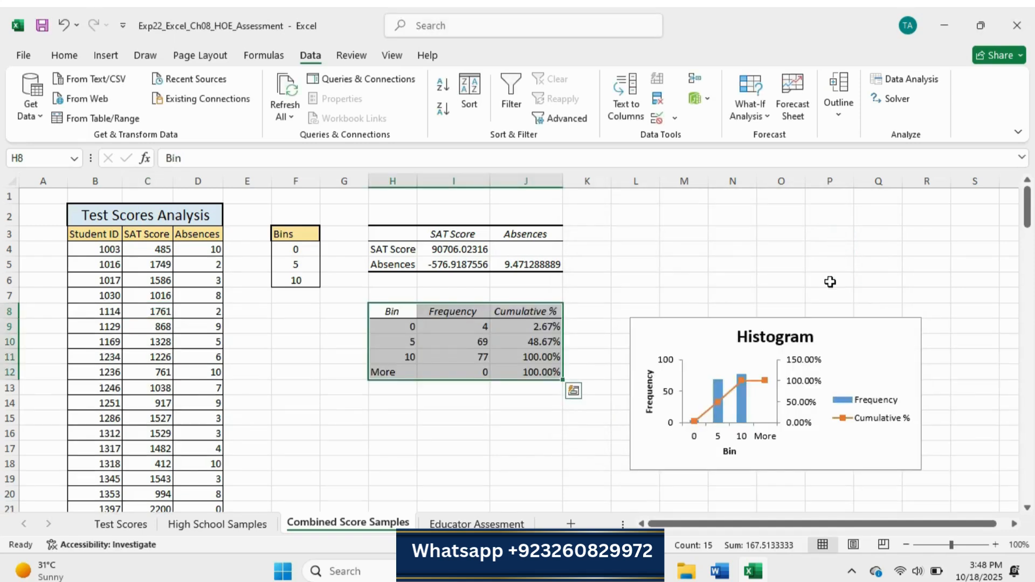
mouse_move(647, 331)
mouse_down()
mouse_move(577, 387)
mouse_move(466, 420)
mouse_move(394, 409)
mouse_up()
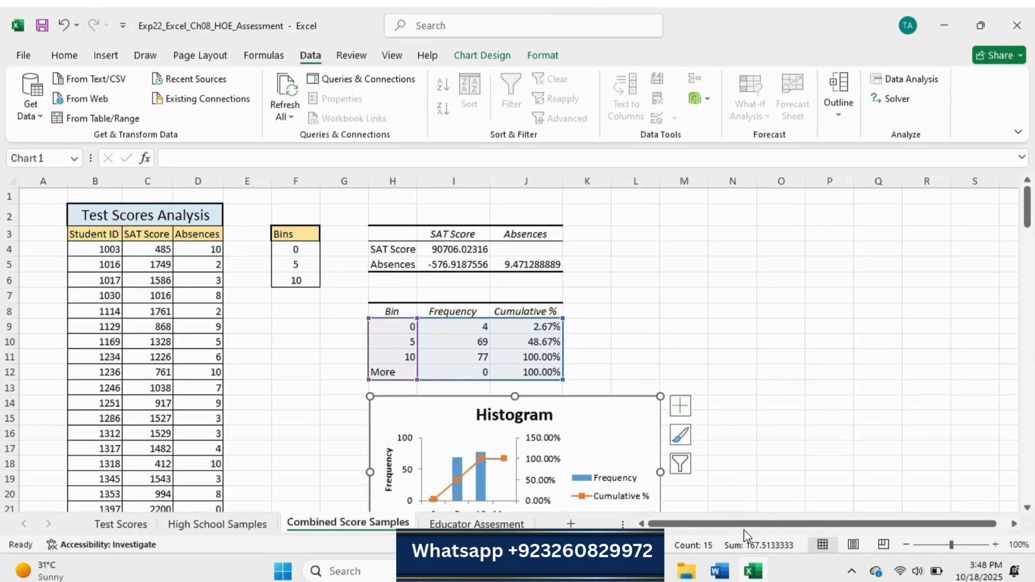
Review the remaining instructions in Word and look through the Test Scores, High School Samples, Combined Score Samples and Educator Assesment worksheets in Excel.
click(721, 570)
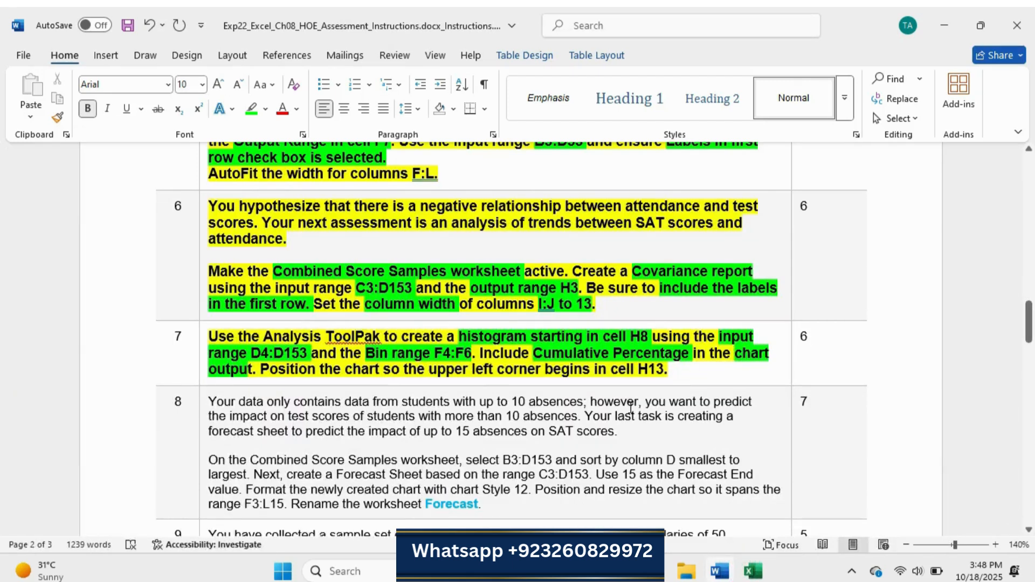
drag(1031, 339, 1033, 558)
drag(1030, 520, 1030, 334)
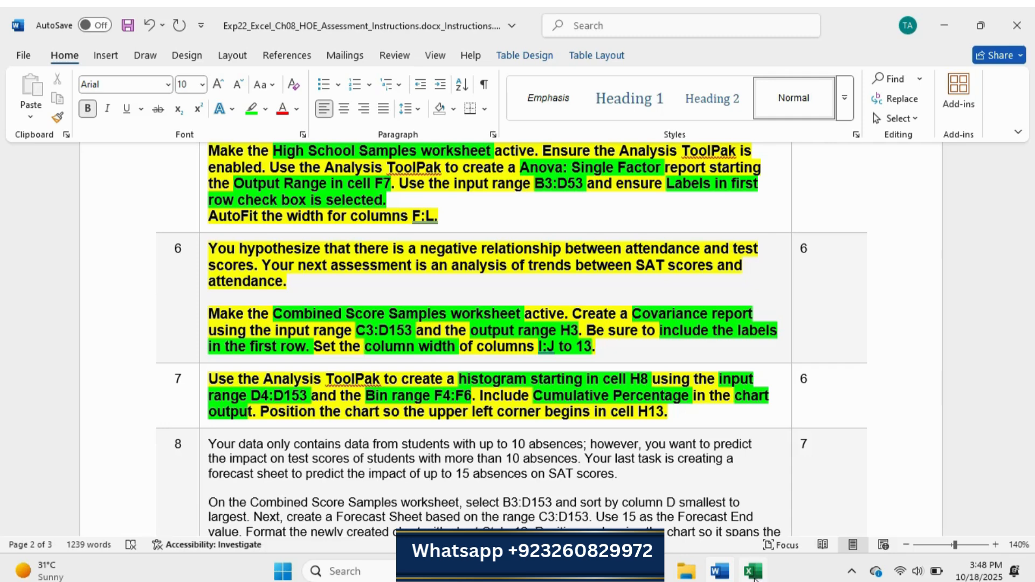
click(753, 573)
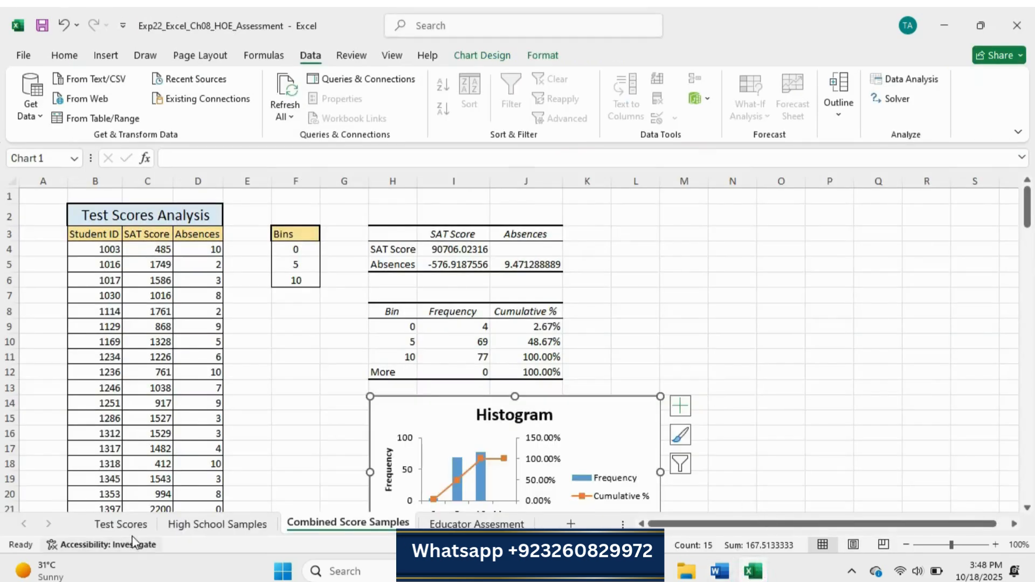
click(128, 525)
click(211, 523)
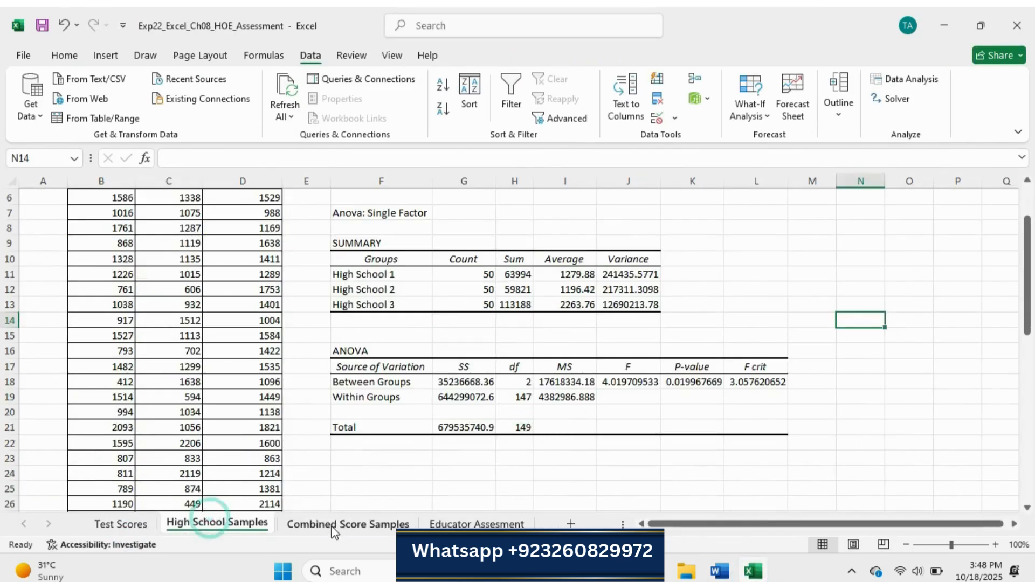
click(335, 526)
click(438, 523)
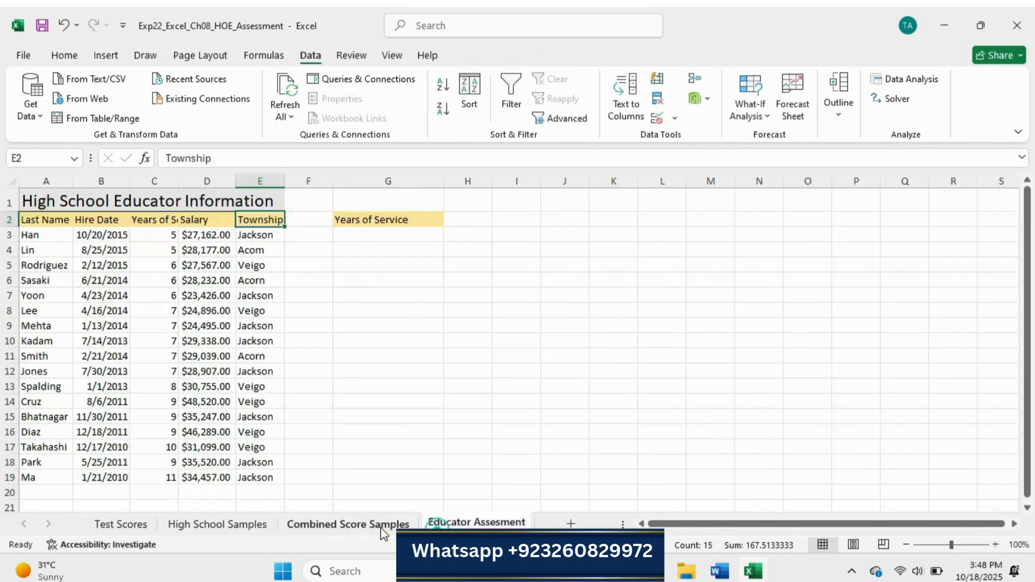
click(381, 526)
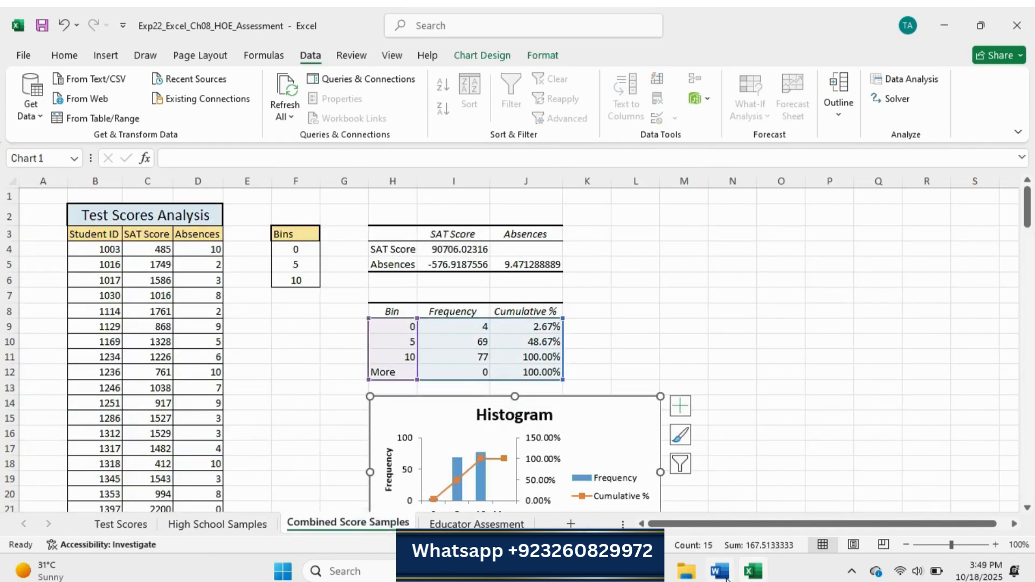
click(721, 572)
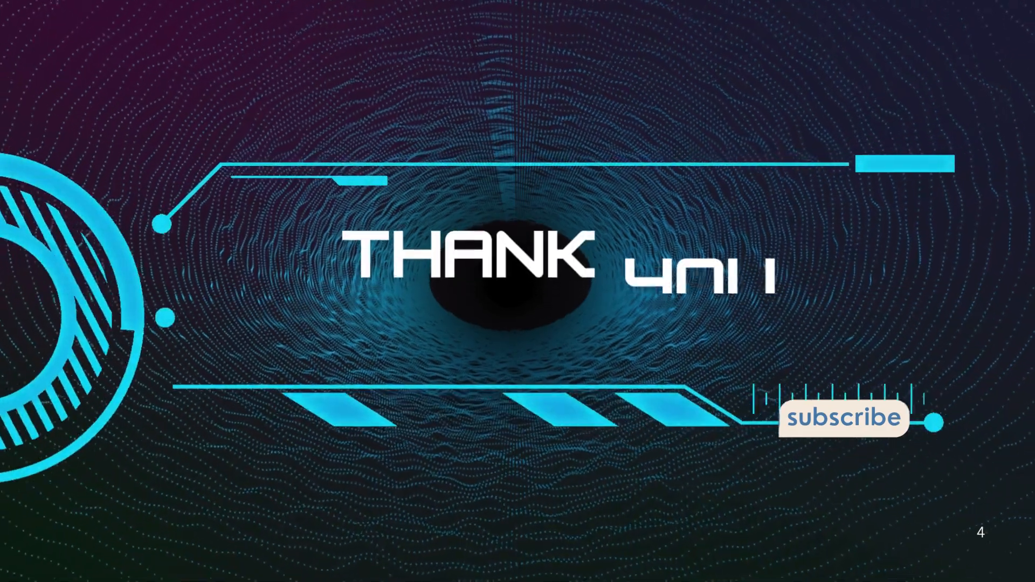